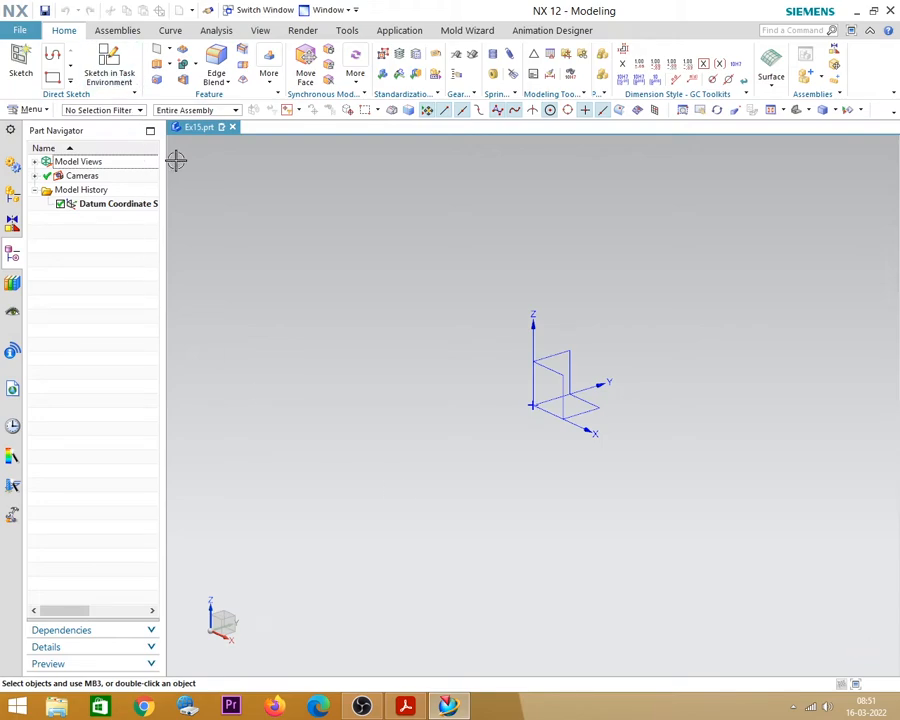
Create a sketch in the task environment on the XZ plane of the datum coordinate system.
left_click(109, 72)
left_click(556, 368)
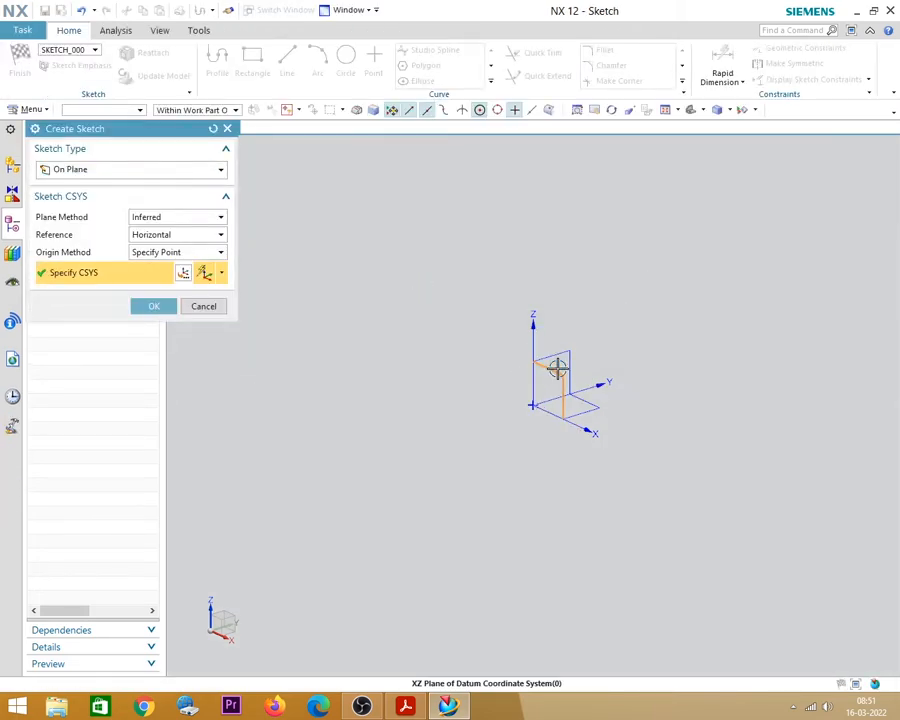
left_click(153, 306)
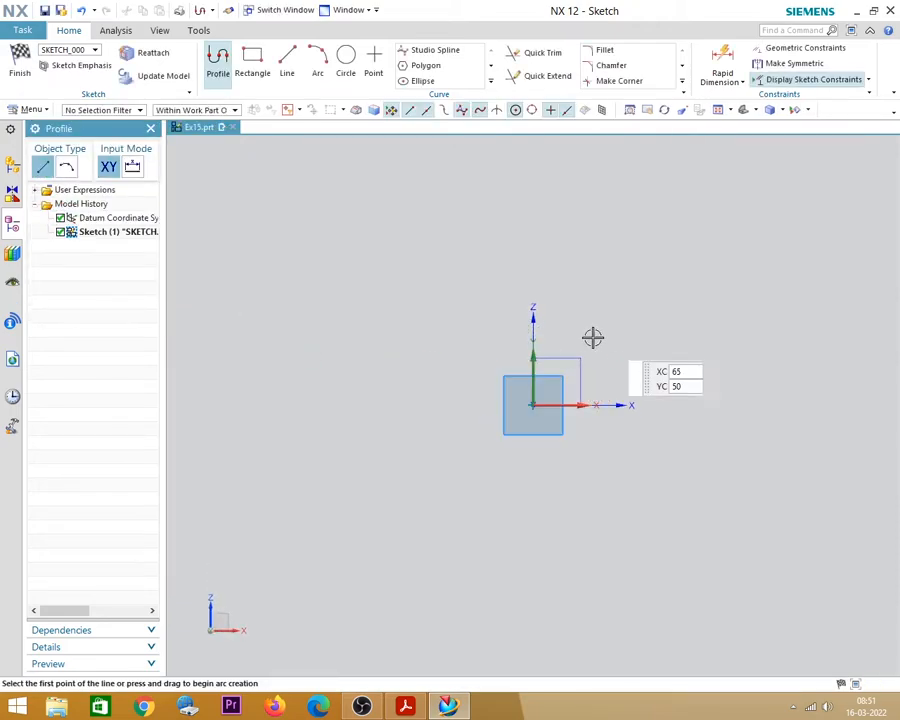
Switch to NX.pdf in Acrobat Reader and examine the dimensions of the Gear Arm drawing in practice exercise 15.
key("alt+Tab")
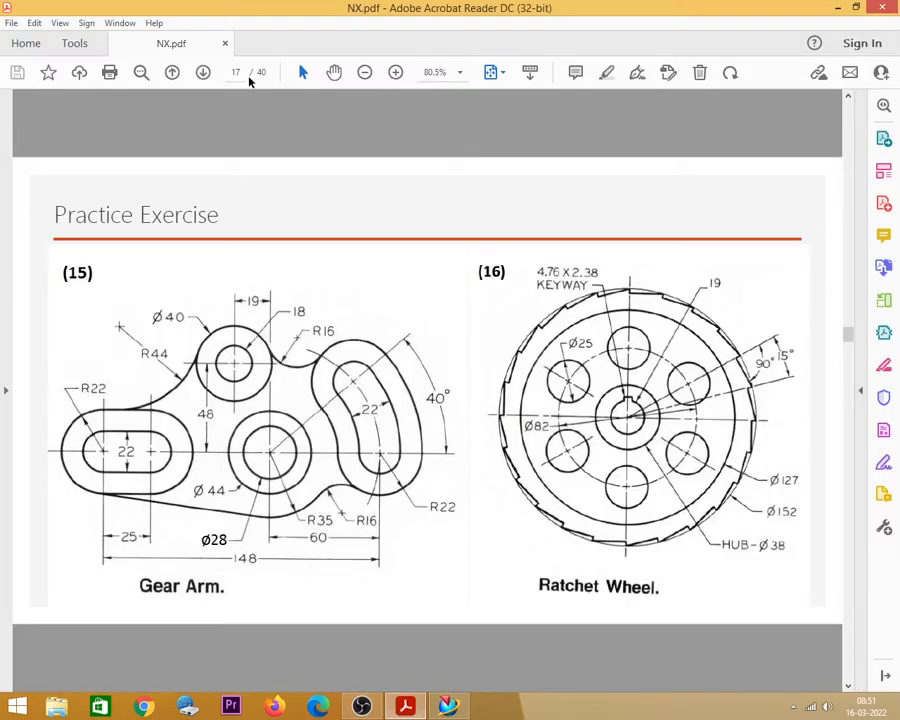
left_click(395, 73)
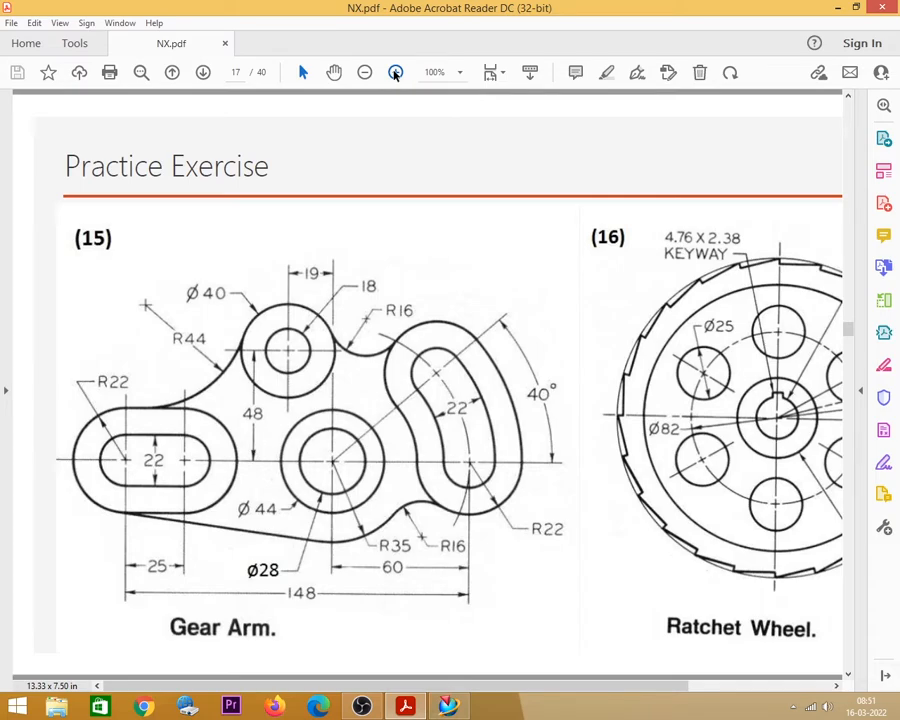
left_click(395, 73)
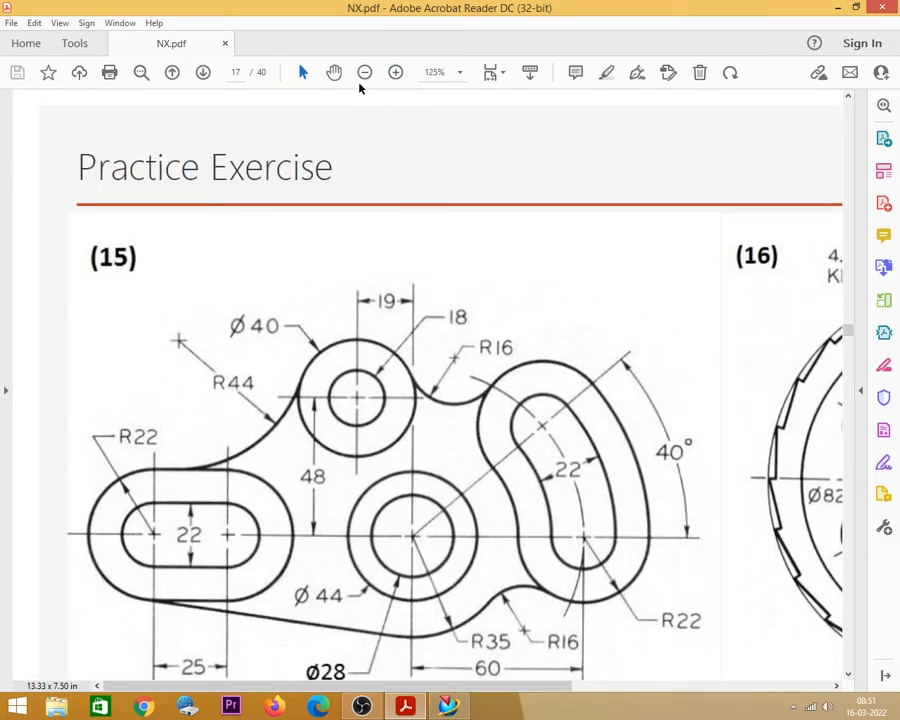
left_click(364, 73)
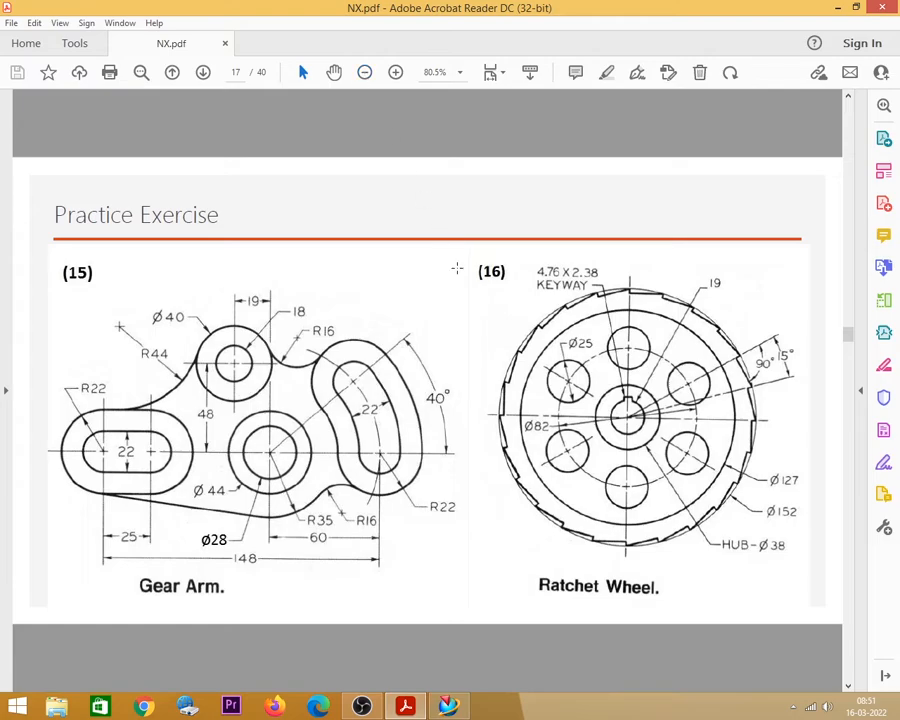
scroll(457, 268, "up", 1)
scroll(457, 268, "up", 2)
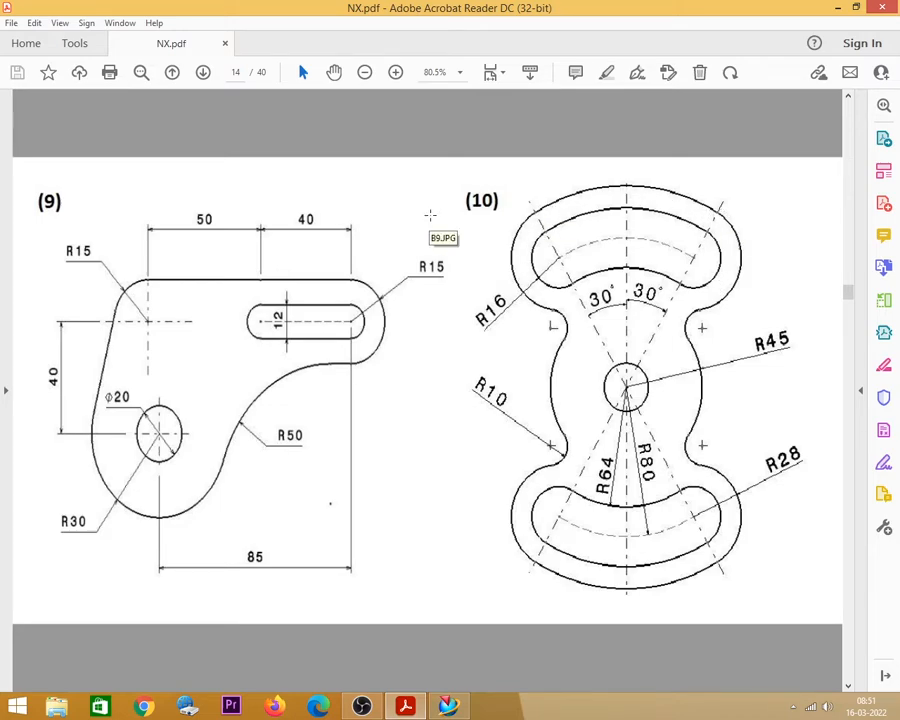
scroll(430, 215, "down", 2)
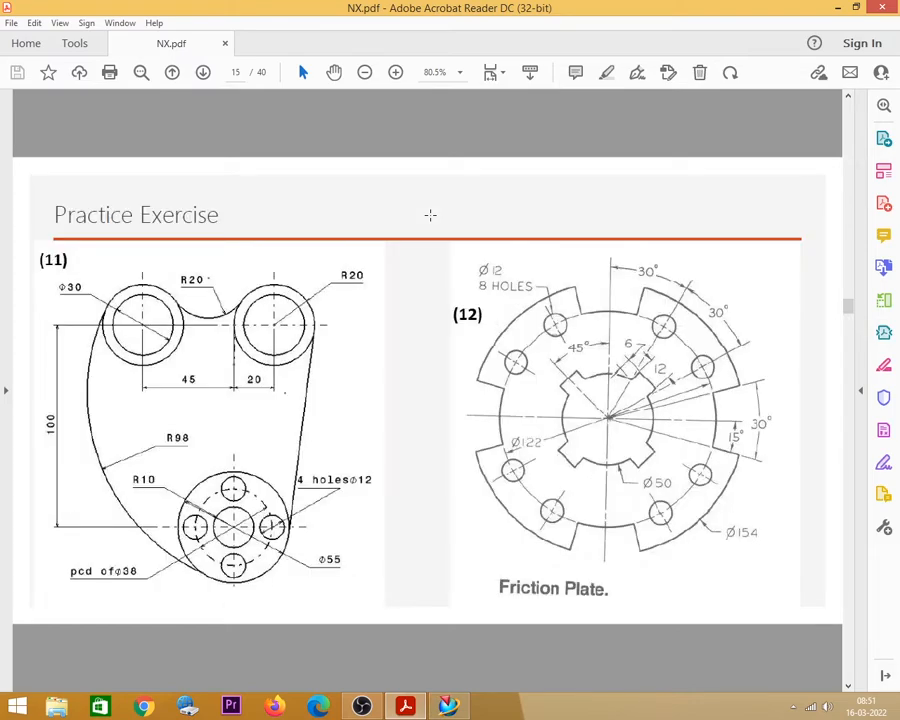
scroll(430, 215, "down", 2)
scroll(430, 222, "down", 2)
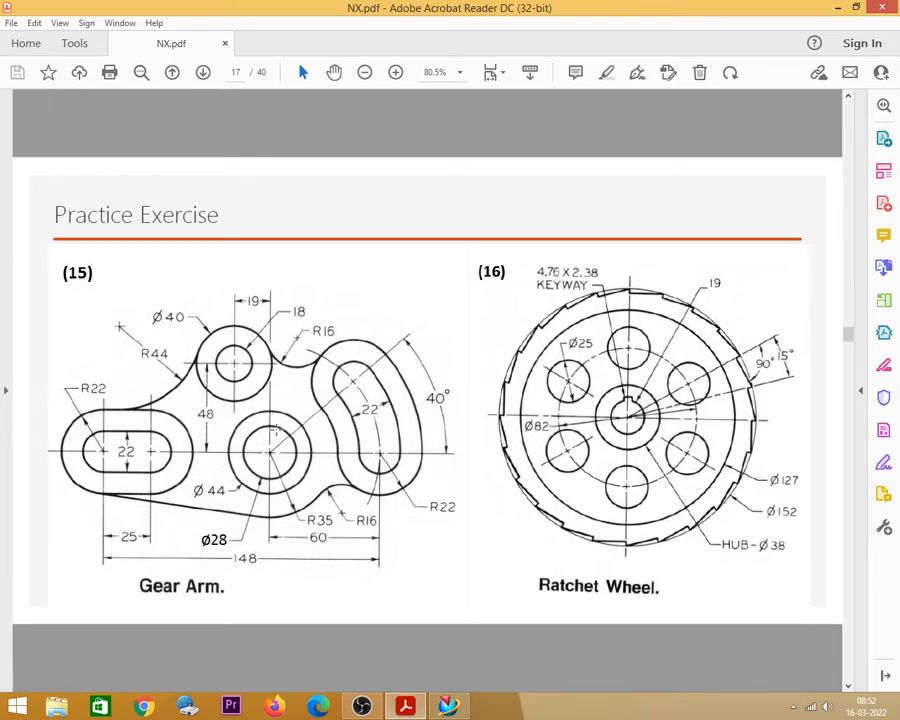
Switch back to NX and draw a long horizontal line and a long vertical line crossing near the sketch origin.
left_click(448, 706)
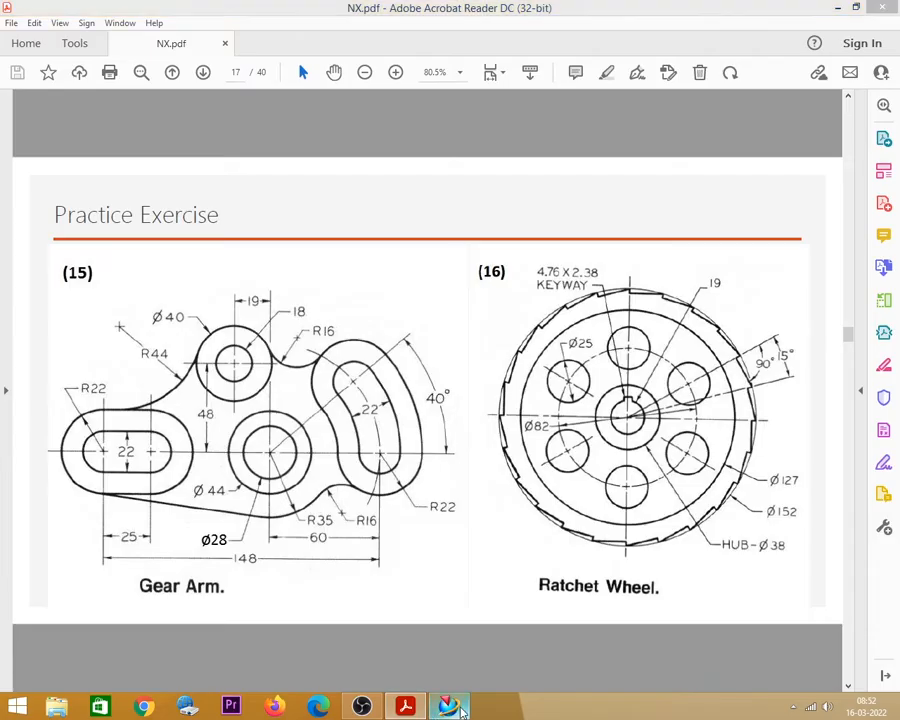
left_click(288, 68)
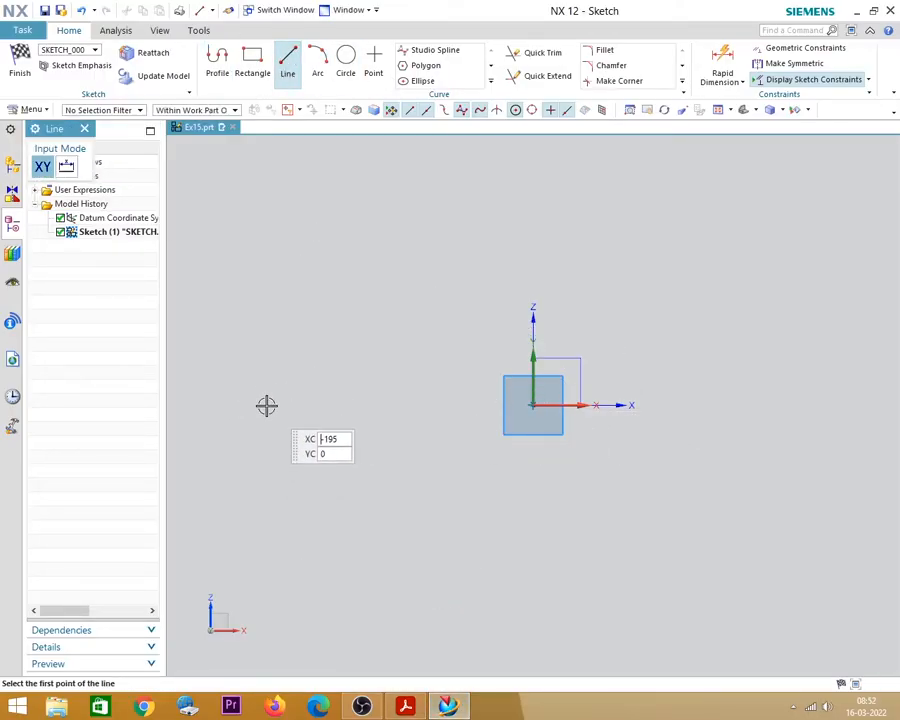
left_click(225, 411)
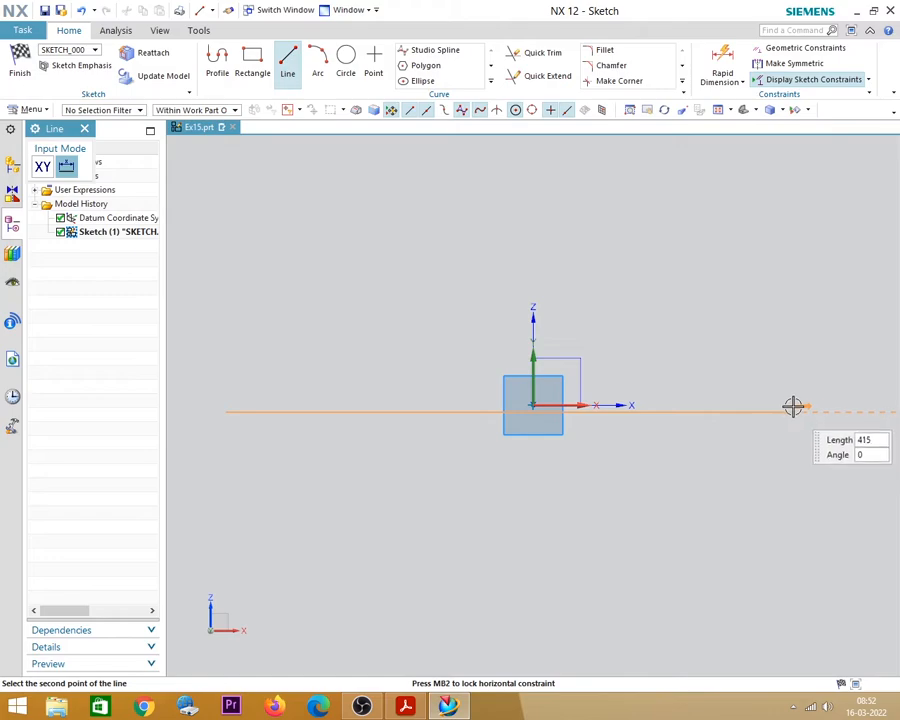
left_click(890, 406)
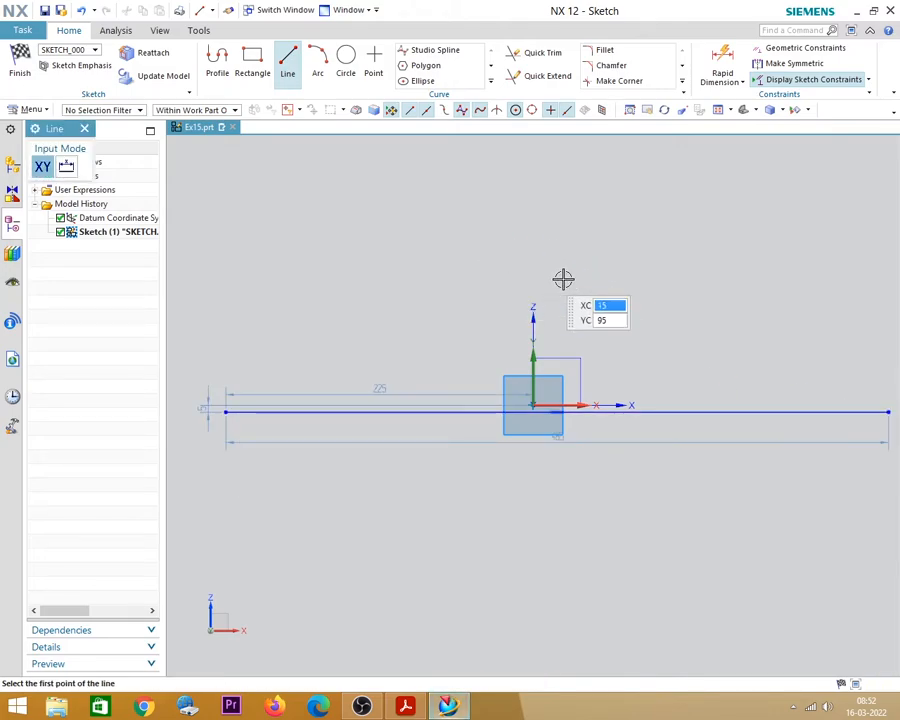
left_click(525, 158)
left_click(538, 656)
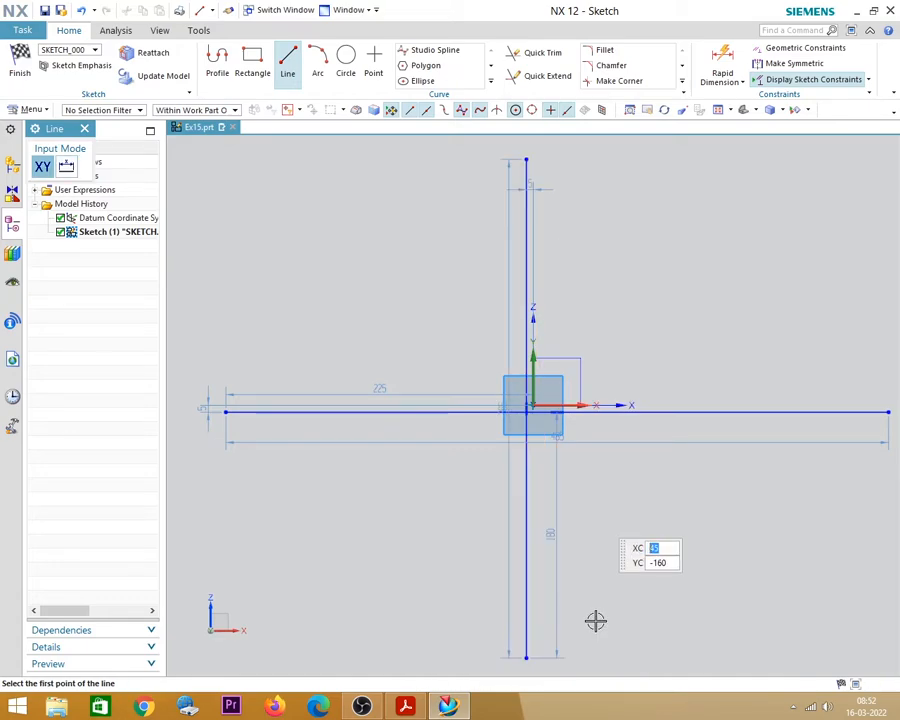
key("Escape")
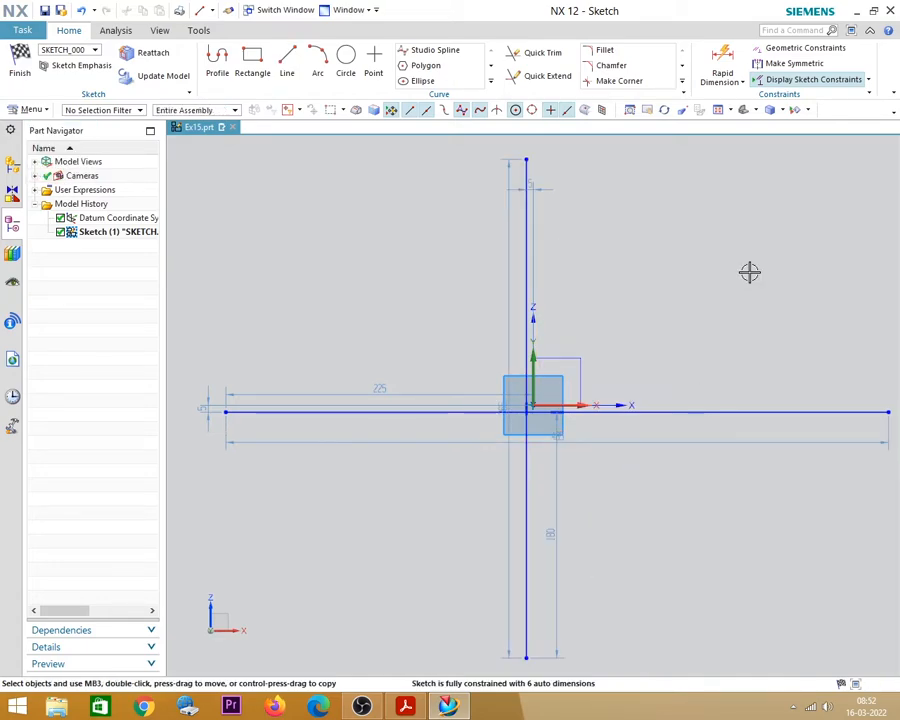
Hide the sketch auto dimensions and convert the horizontal line to a reference line.
left_click(867, 80)
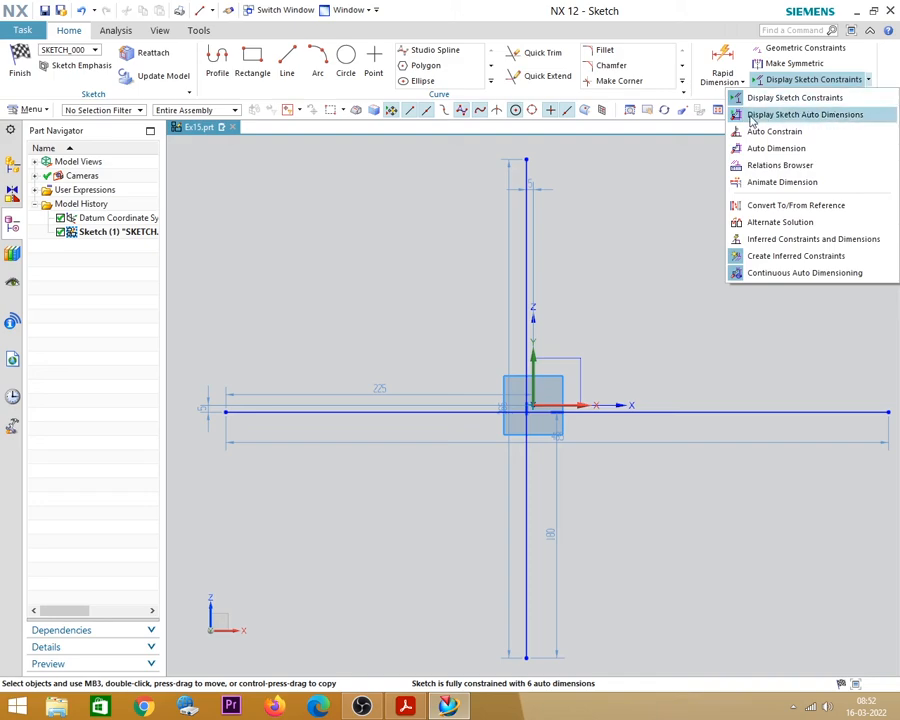
left_click(815, 114)
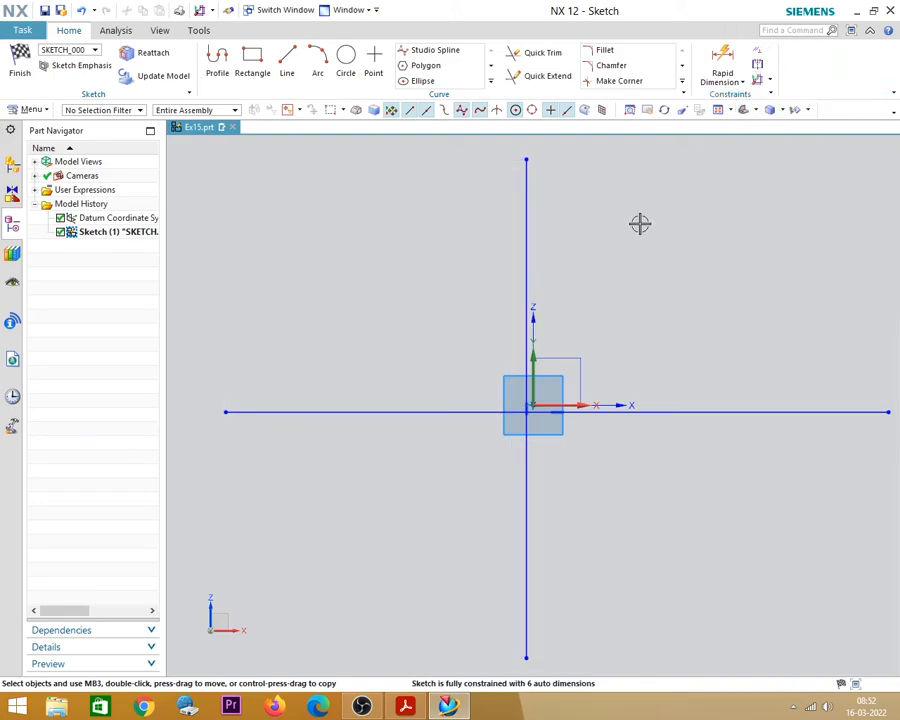
left_click(659, 411)
left_click(665, 377)
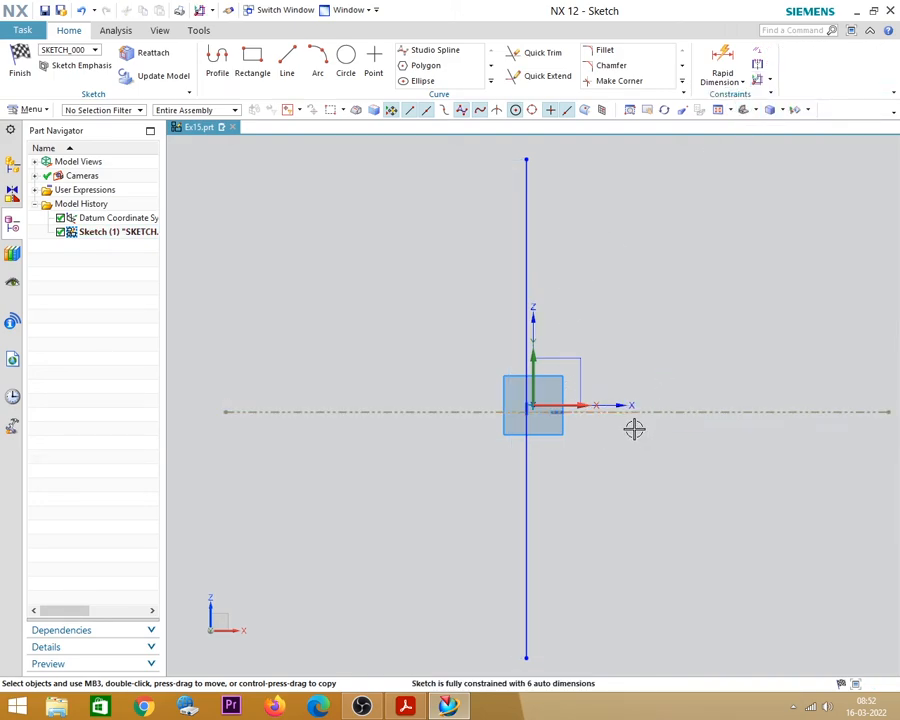
Constrain the horizontal reference line collinear with the X axis.
left_click(614, 410)
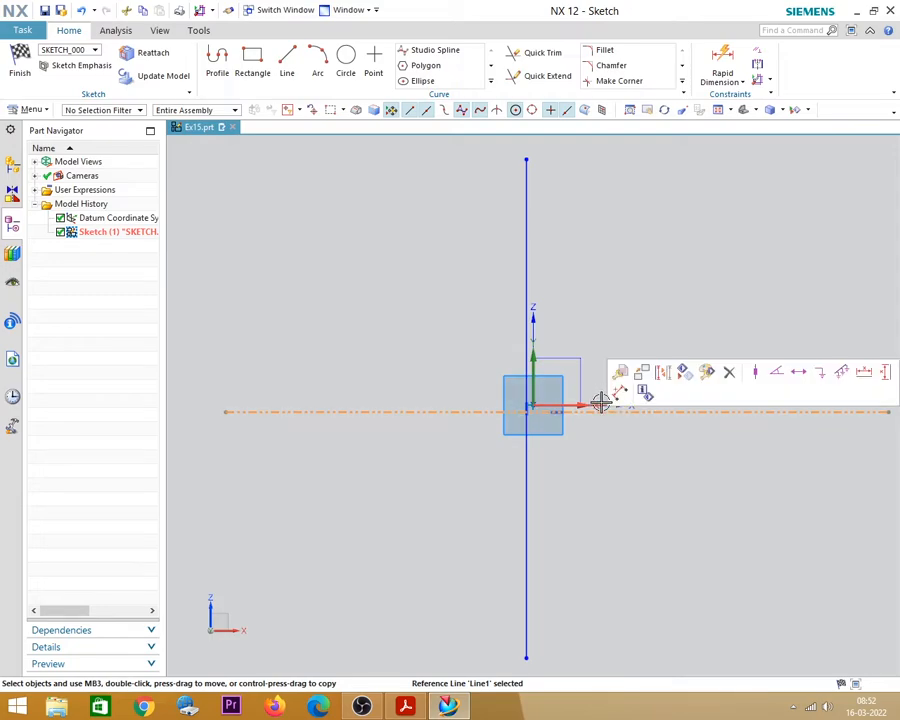
scroll(530, 442, "up", 3)
scroll(528, 420, "down", 6)
scroll(671, 427, "up", 4)
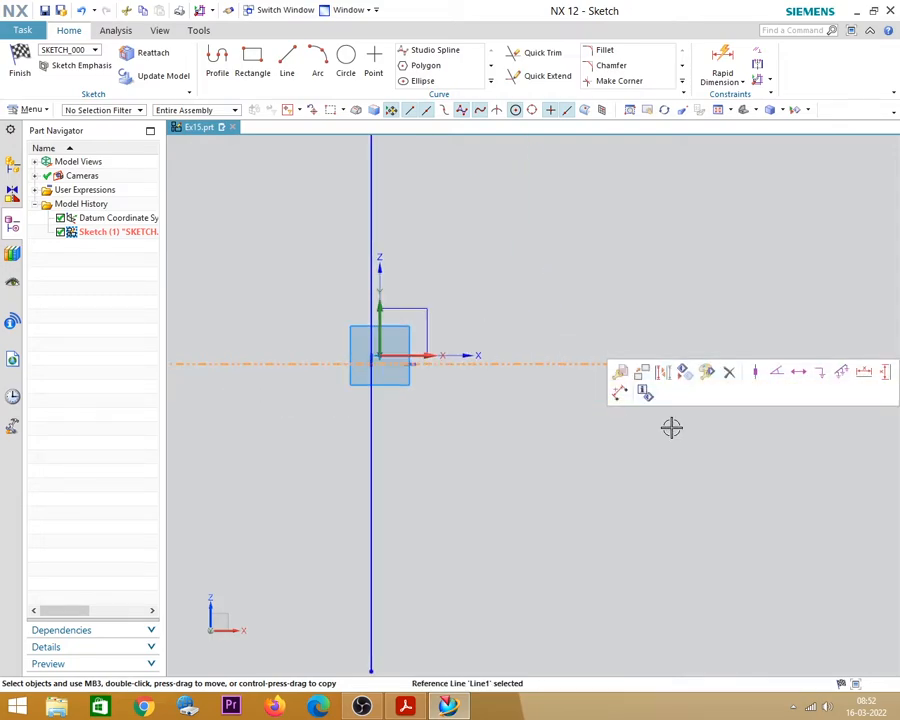
left_click(456, 352)
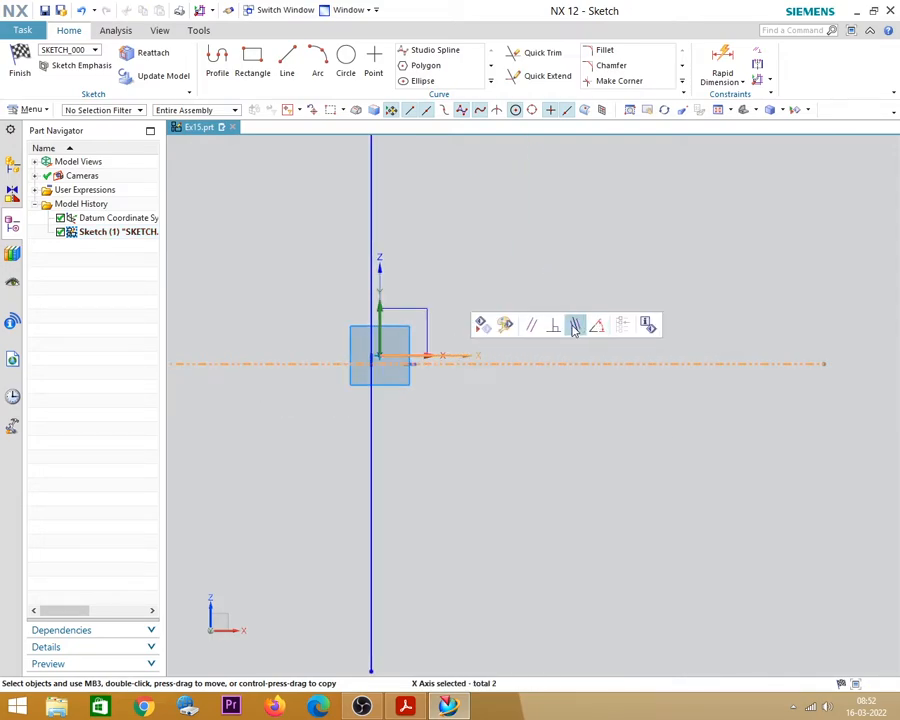
left_click(575, 326)
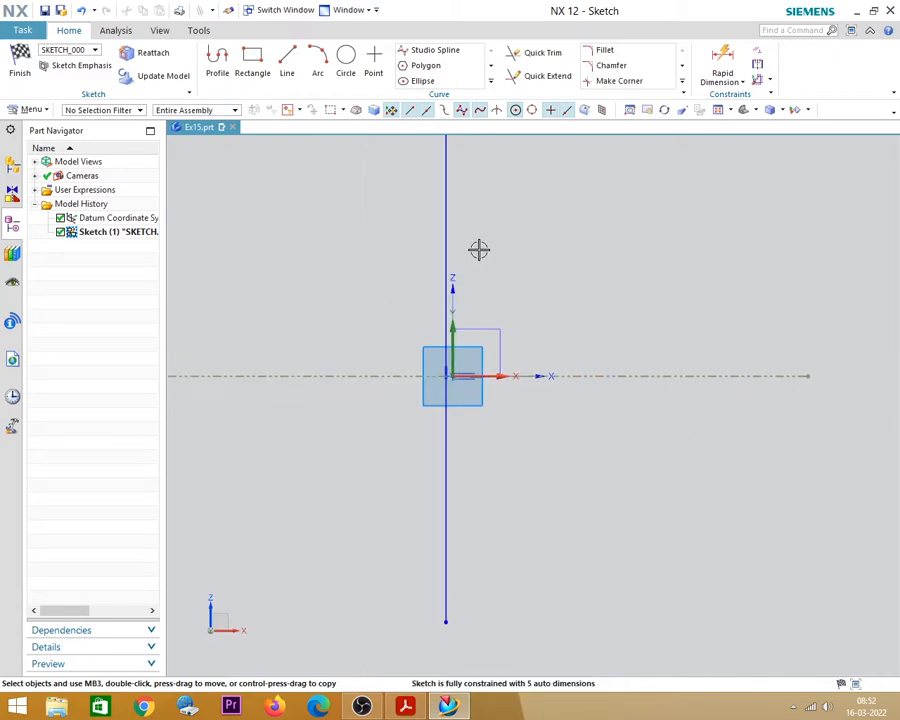
Convert the vertical line to a reference line and constrain it collinear with the datum's Z axis.
left_click(447, 222)
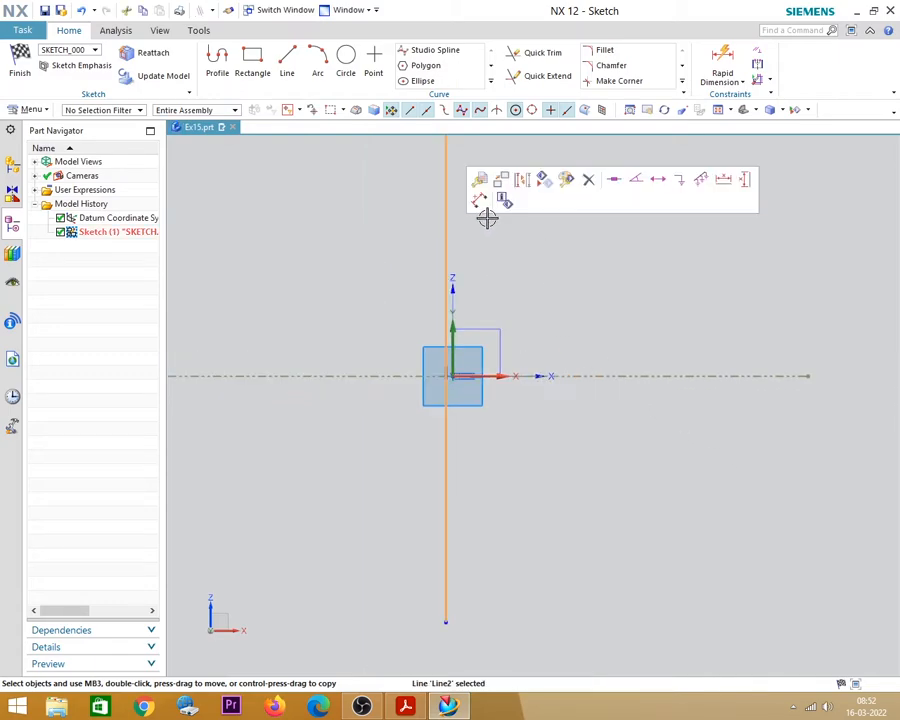
left_click(522, 180)
left_click(448, 208)
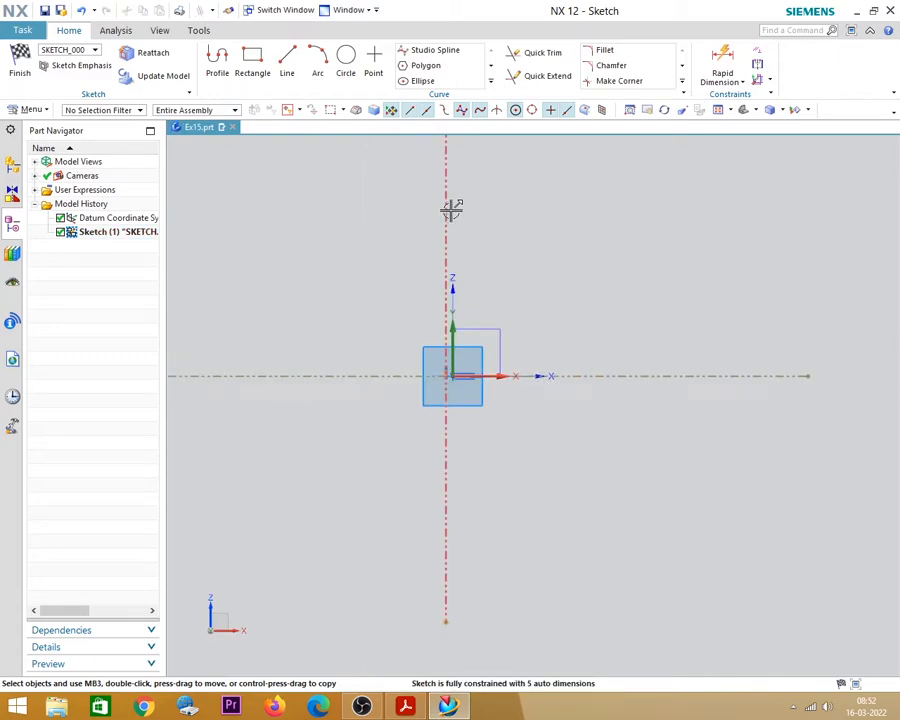
left_click(455, 292)
left_click(574, 275)
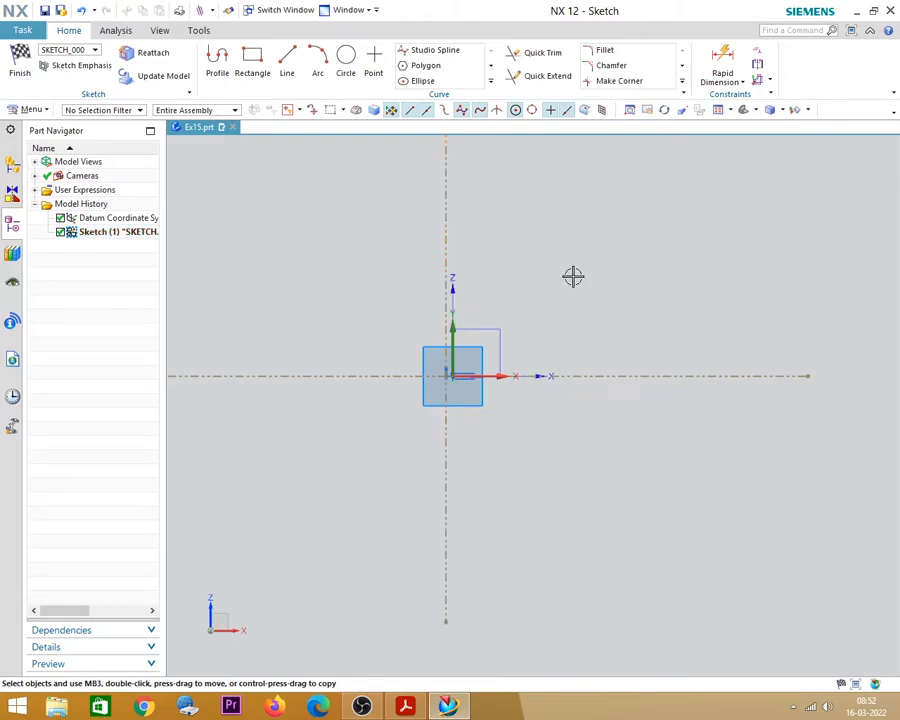
Stretch both ends of the vertical and horizontal reference lines outward to lengthen the two centerlines.
scroll(588, 379, "down", 2)
left_click_drag(504, 536, 503, 585)
left_click_drag(502, 216, 502, 165)
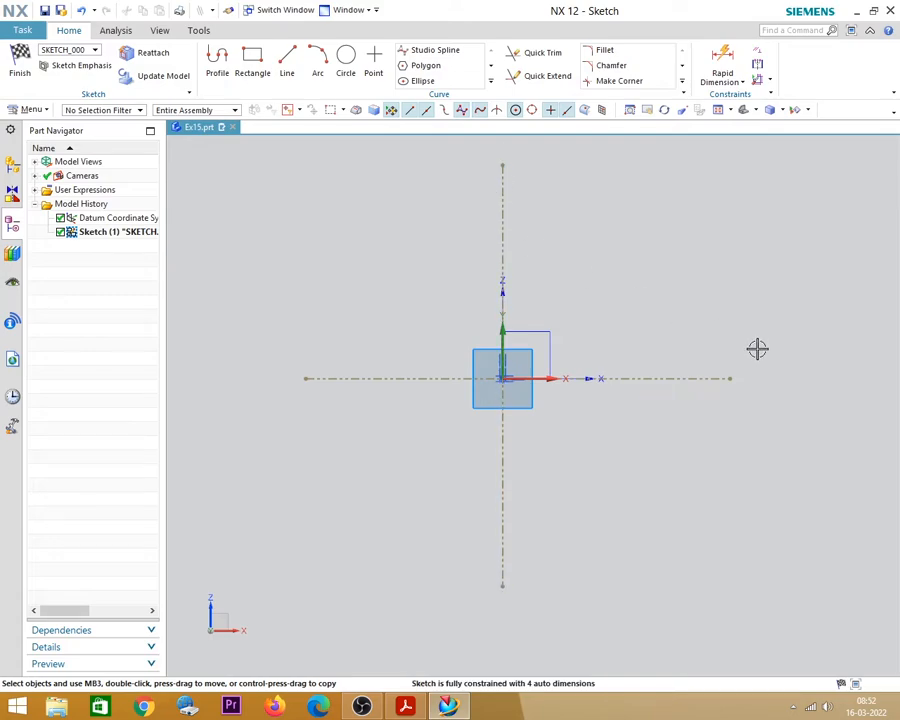
left_click_drag(731, 378, 848, 378)
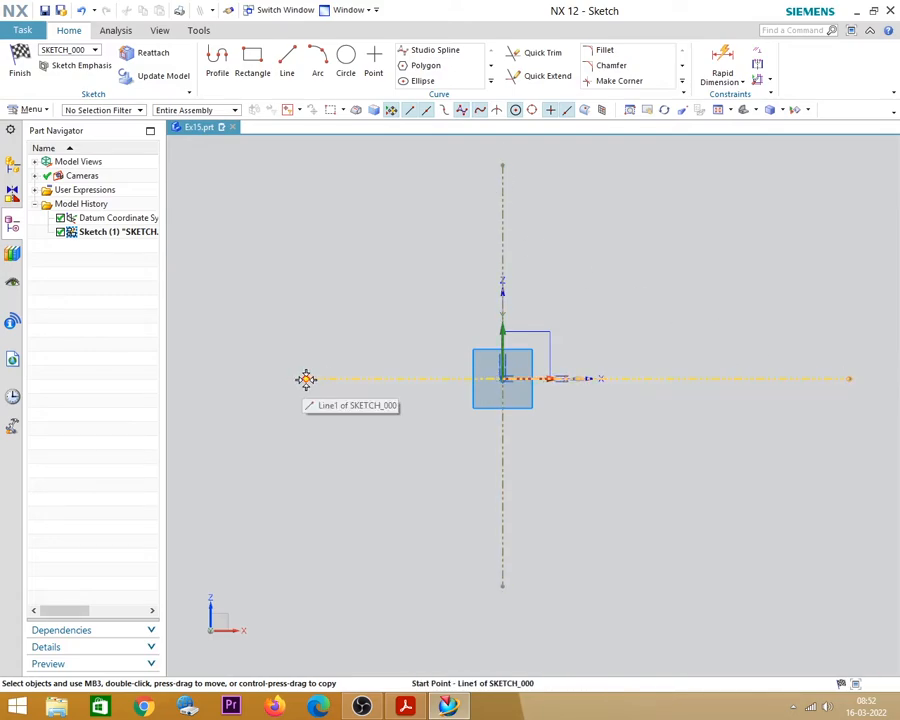
left_click_drag(306, 379, 241, 373)
scroll(563, 474, "down", 2)
scroll(494, 423, "up", 3)
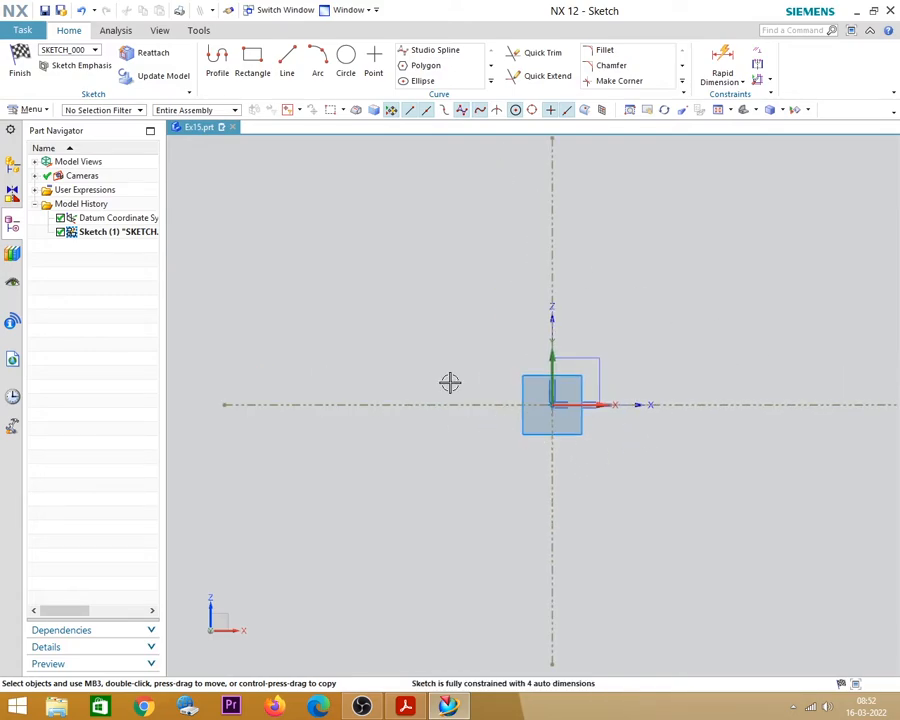
Check the Gear Arm drawing in the PDF, then sketch two concentric circles of different size centered on the origin.
left_click(405, 706)
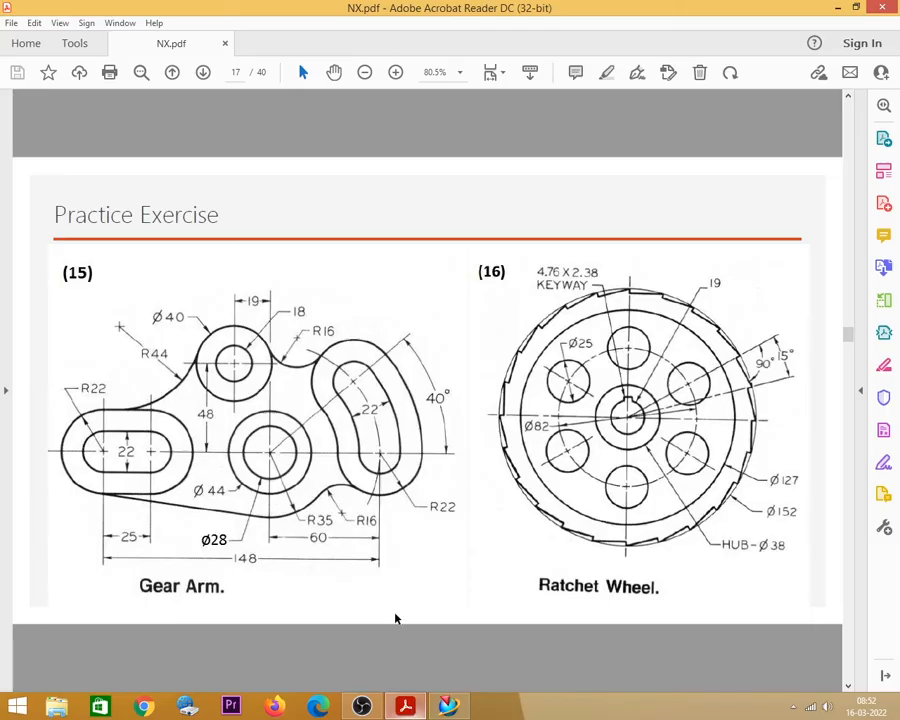
left_click(836, 7)
left_click(346, 60)
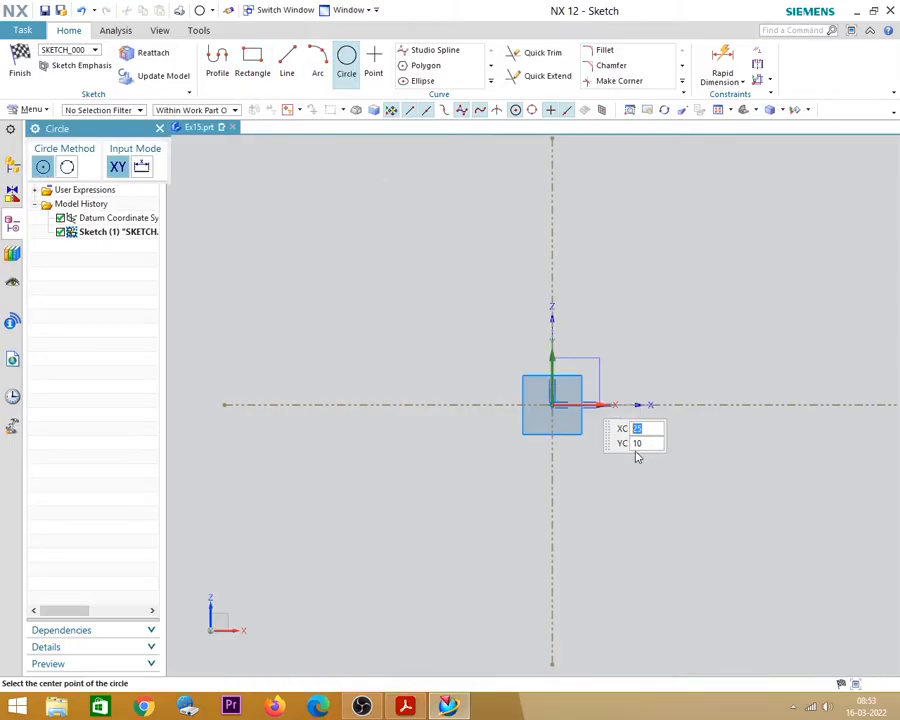
left_click(553, 404)
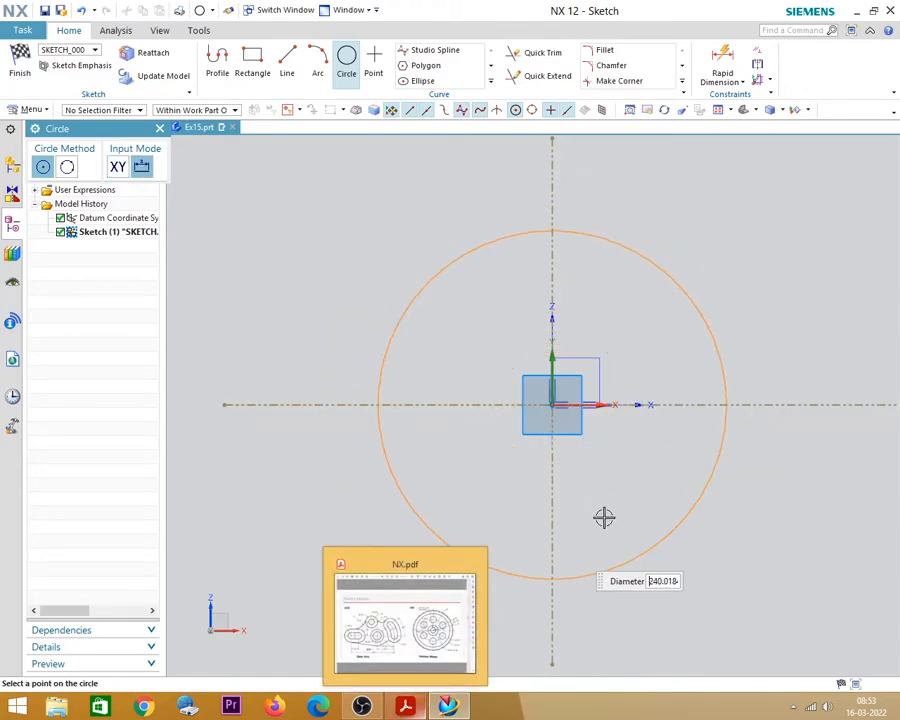
left_click(578, 449)
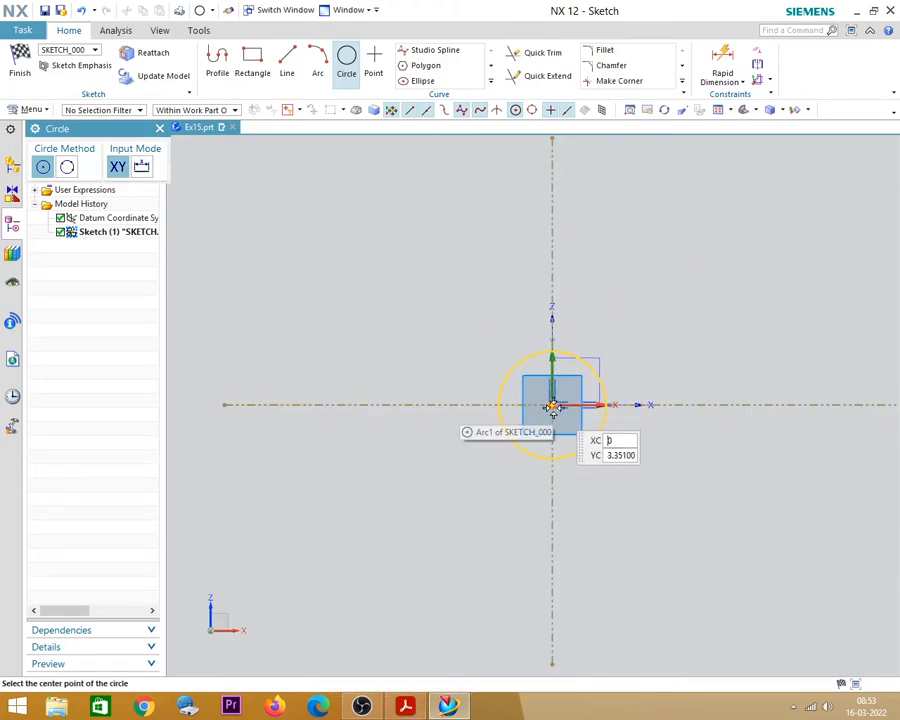
left_click(553, 404)
left_click(604, 464)
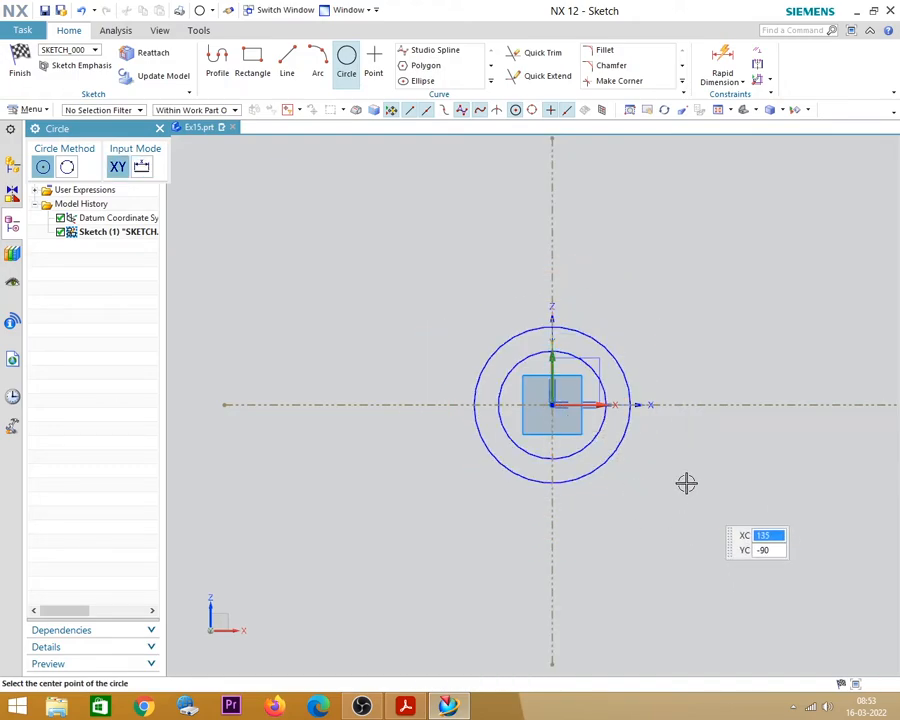
Check the central hub diameters in the PDF drawing, then dimension the outer concentric circle with a diameter of 44 mm.
left_click(406, 707)
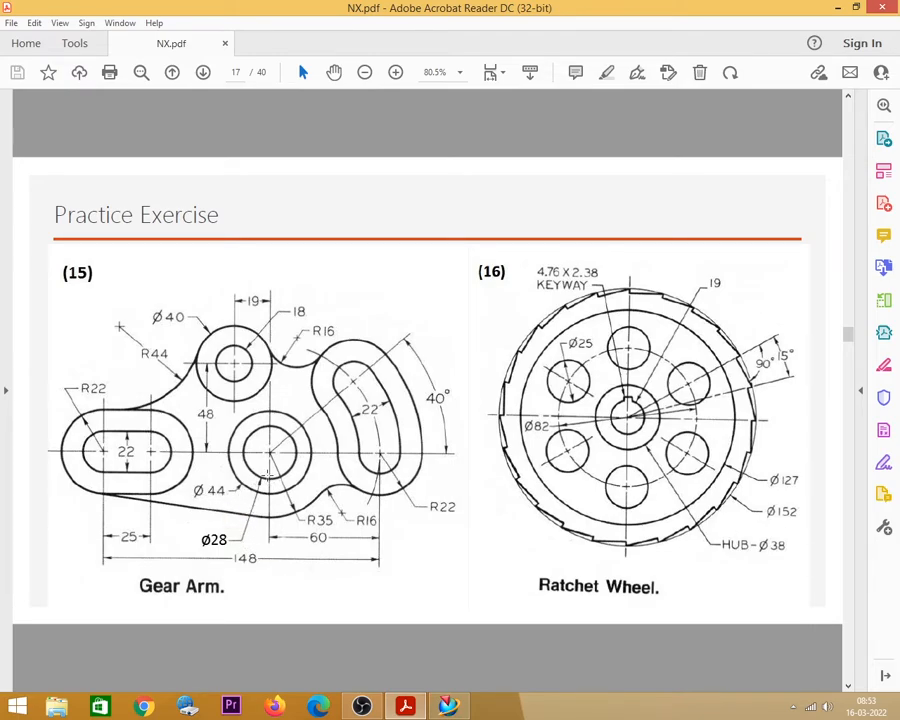
key("alt+Tab")
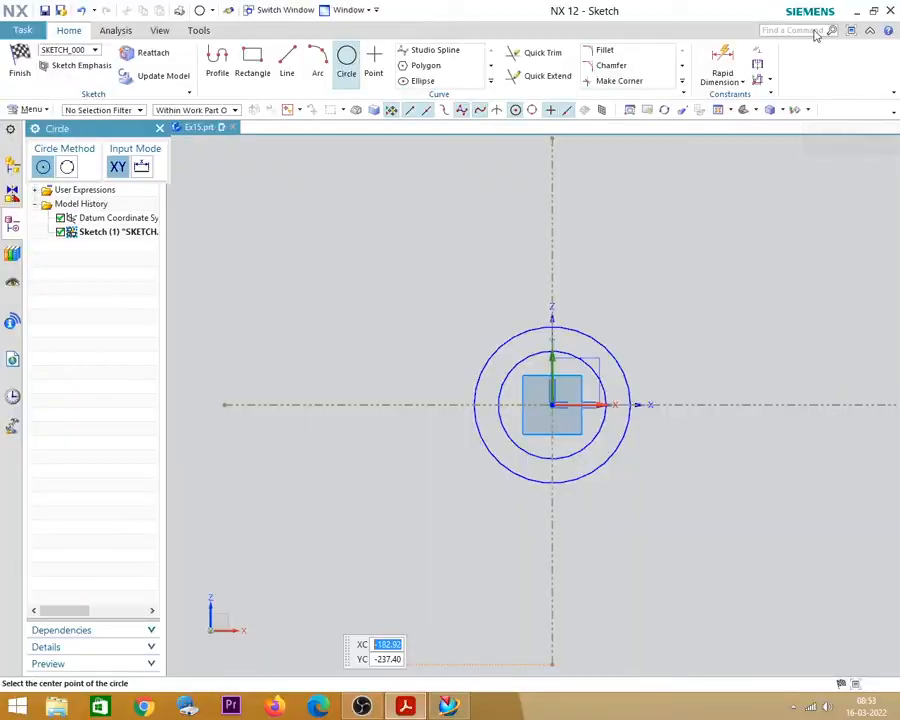
left_click(723, 62)
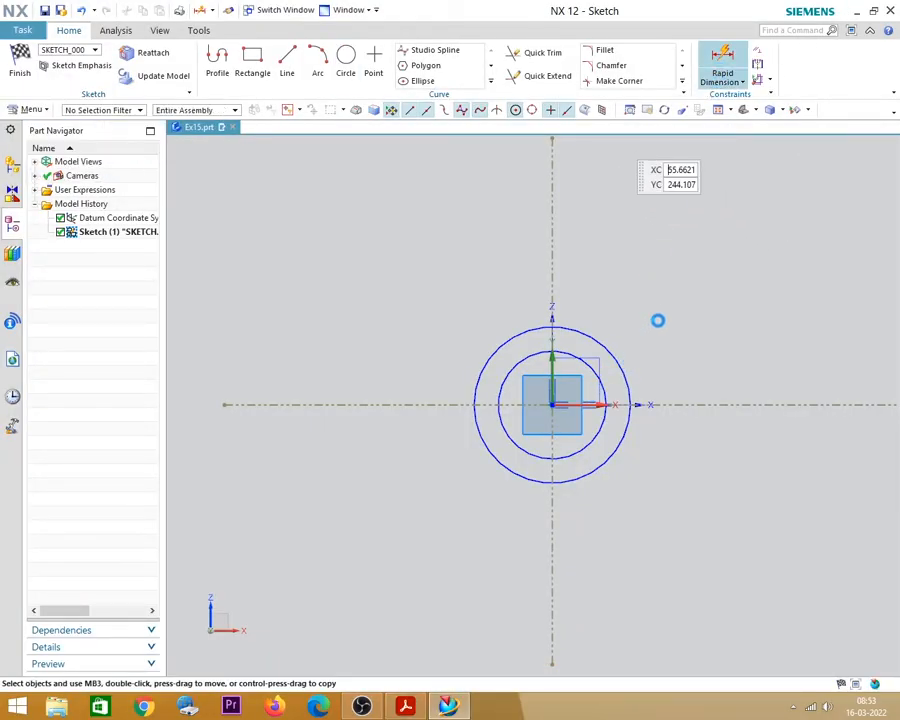
left_click(171, 289)
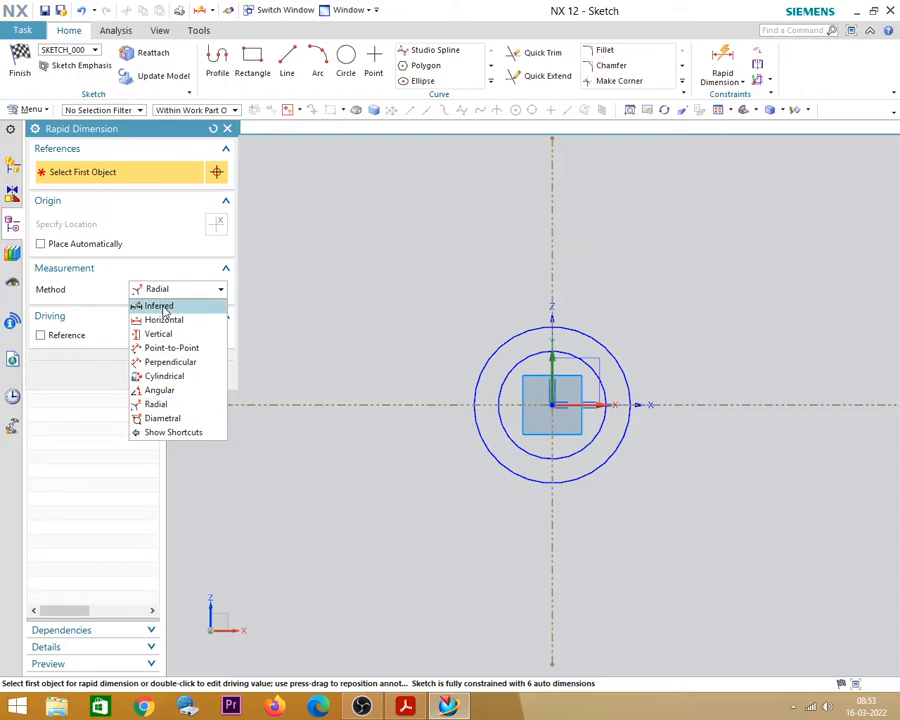
left_click(158, 418)
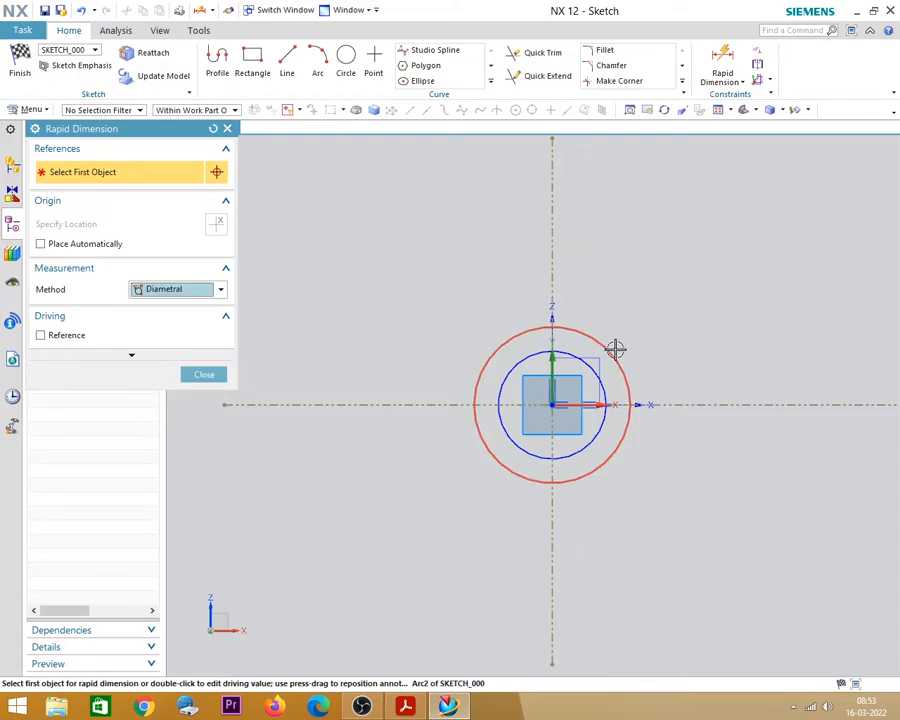
left_click(615, 349)
left_click(649, 336)
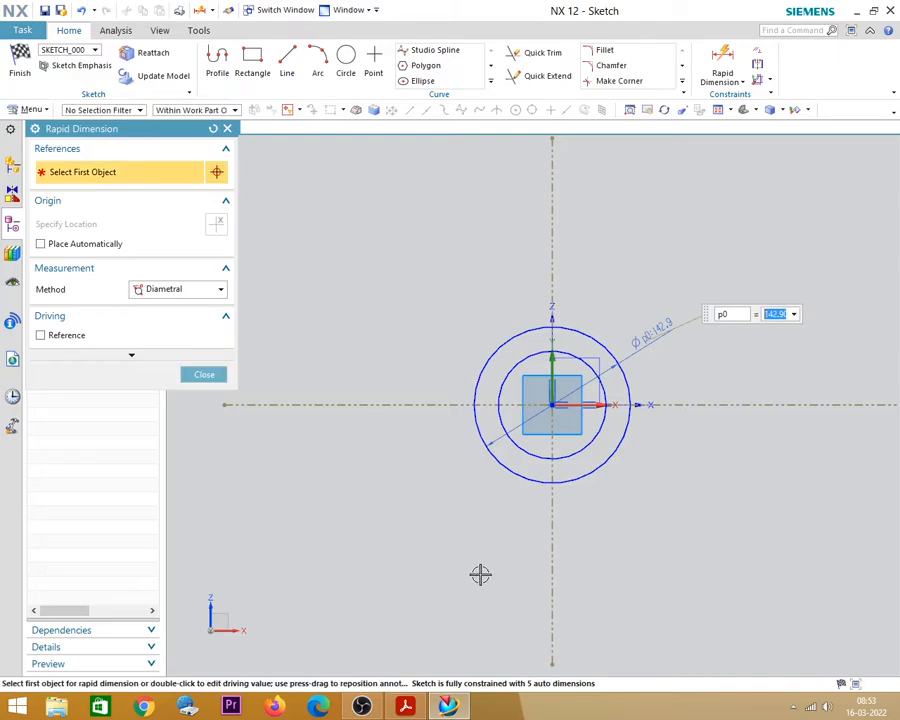
left_click(403, 706)
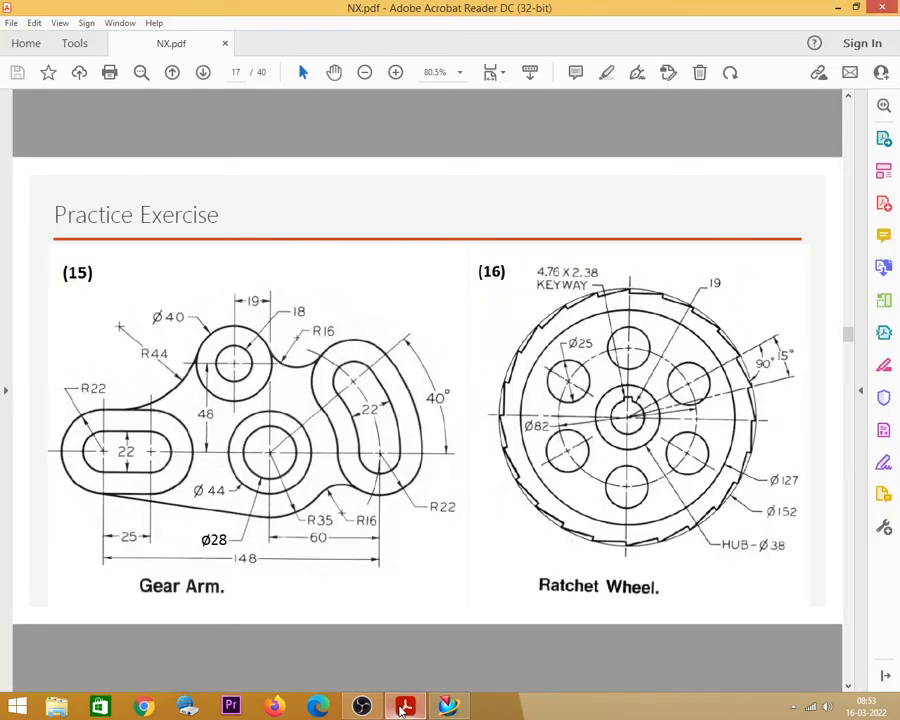
left_click(403, 706)
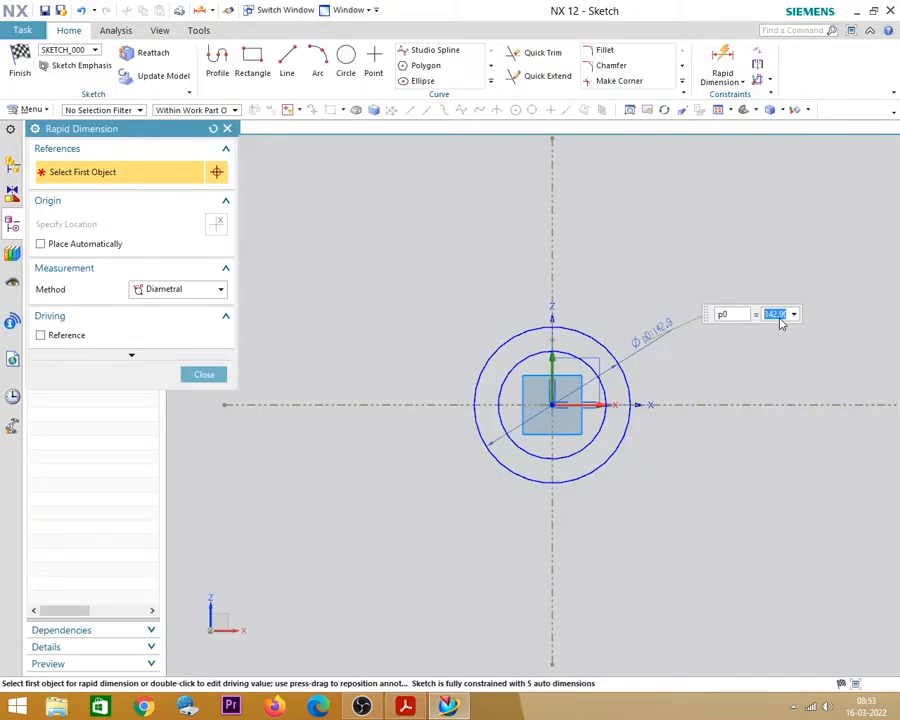
key("Return")
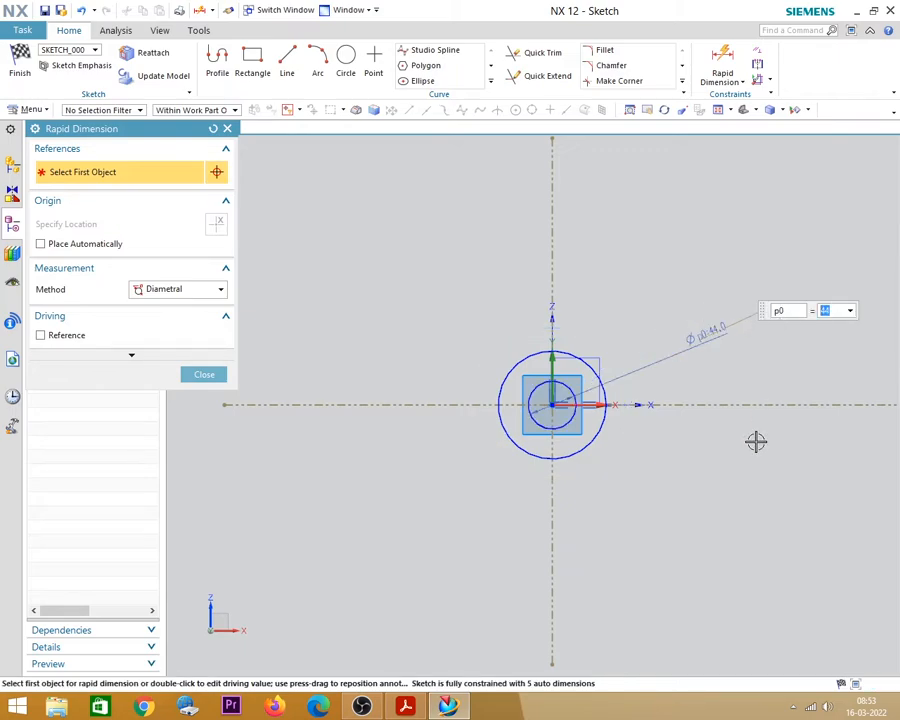
Dimension the other concentric circle at the origin with a diameter of 28 mm.
left_click(598, 444)
left_click(663, 469)
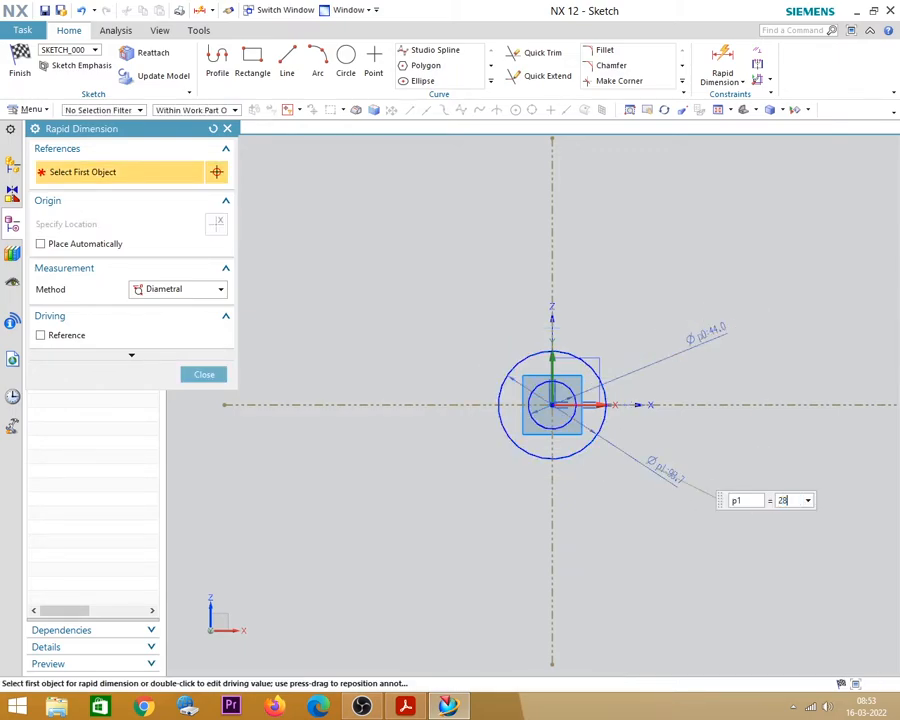
type("28")
key("Return")
left_click(200, 372)
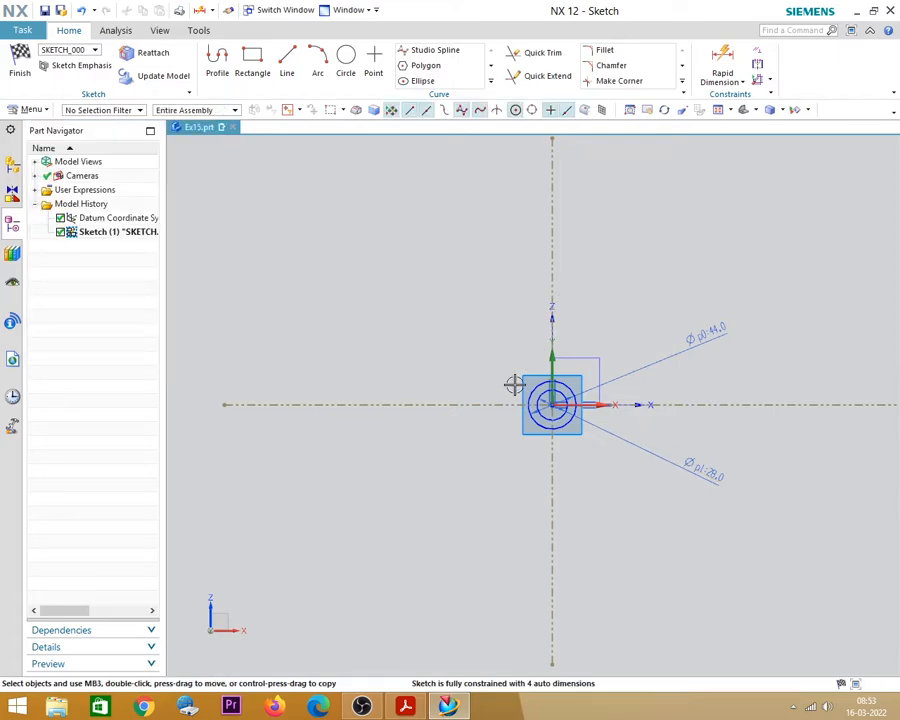
Move the two diameter dimensions closer to the concentric circles.
right_click(648, 276)
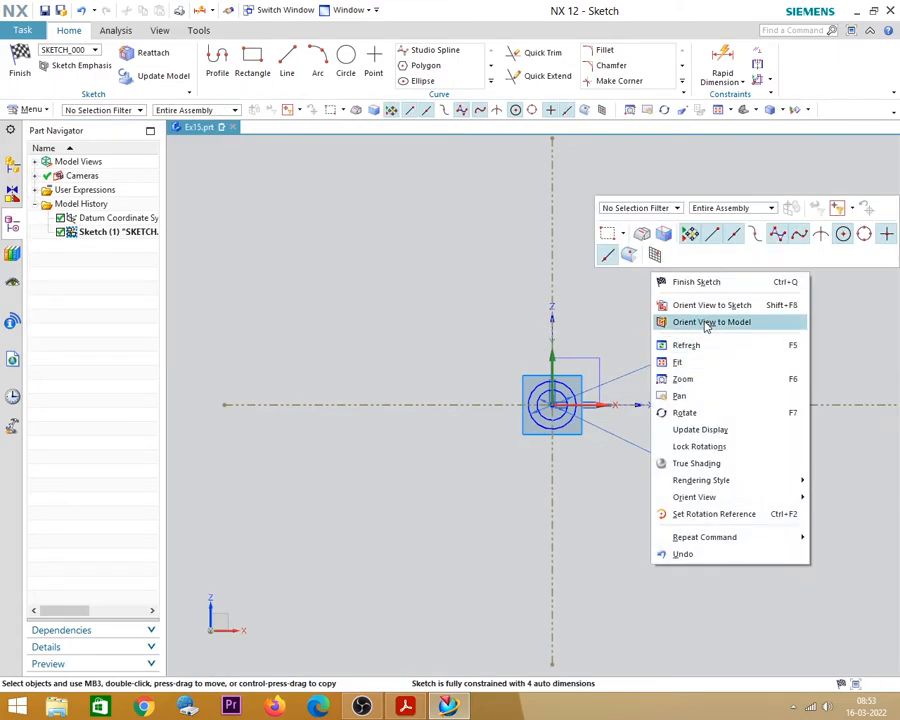
left_click(678, 362)
left_click_drag(626, 340, 520, 376)
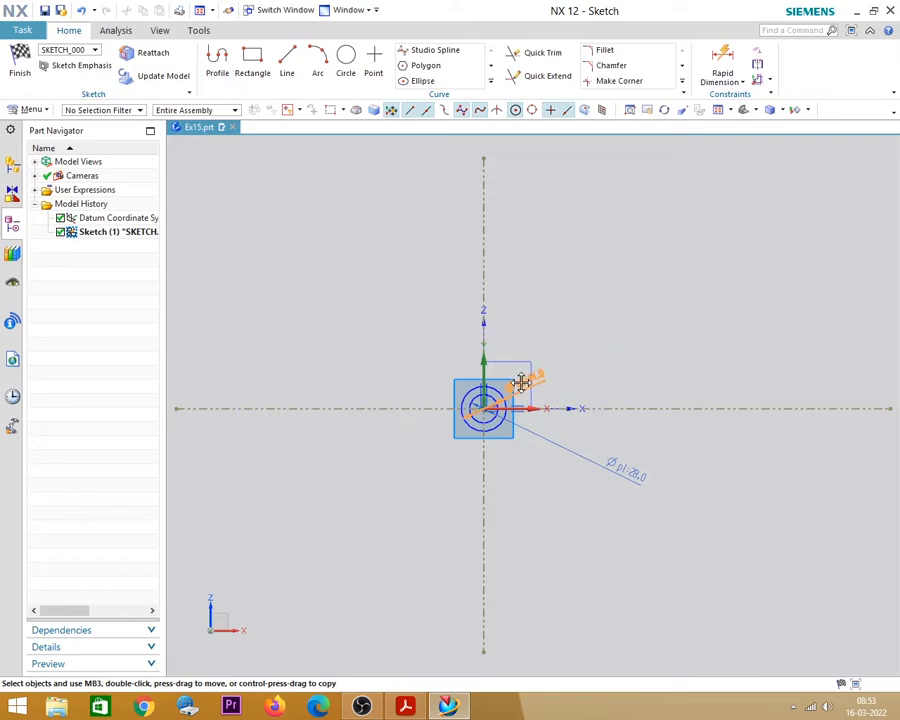
left_click_drag(632, 478, 533, 426)
scroll(512, 403, "up", 7)
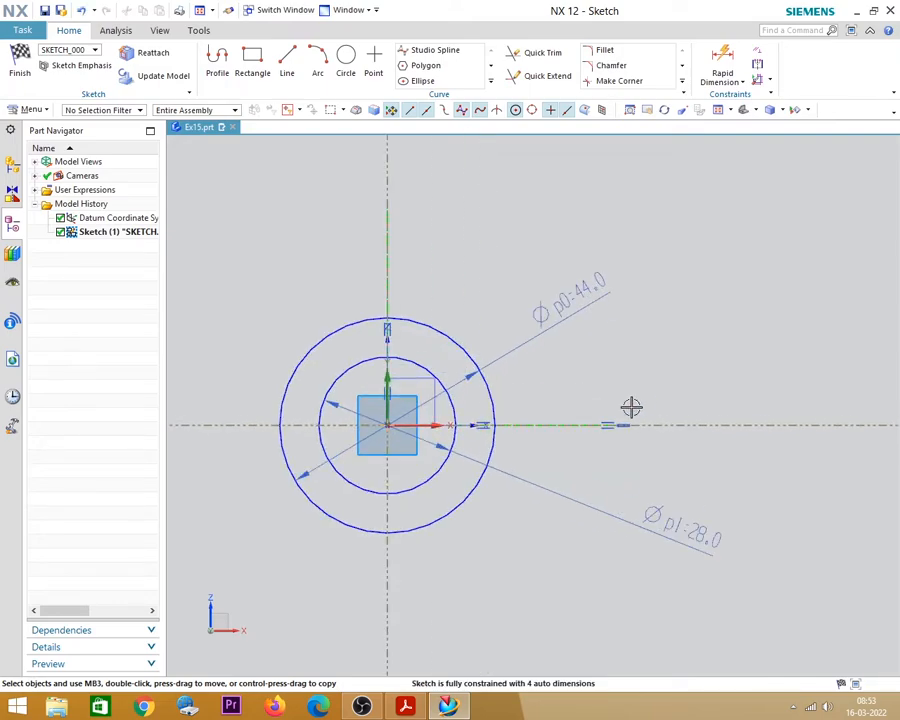
scroll(665, 401, "down", 2)
scroll(438, 405, "down", 4)
scroll(596, 407, "down", 3)
scroll(428, 406, "up", 4)
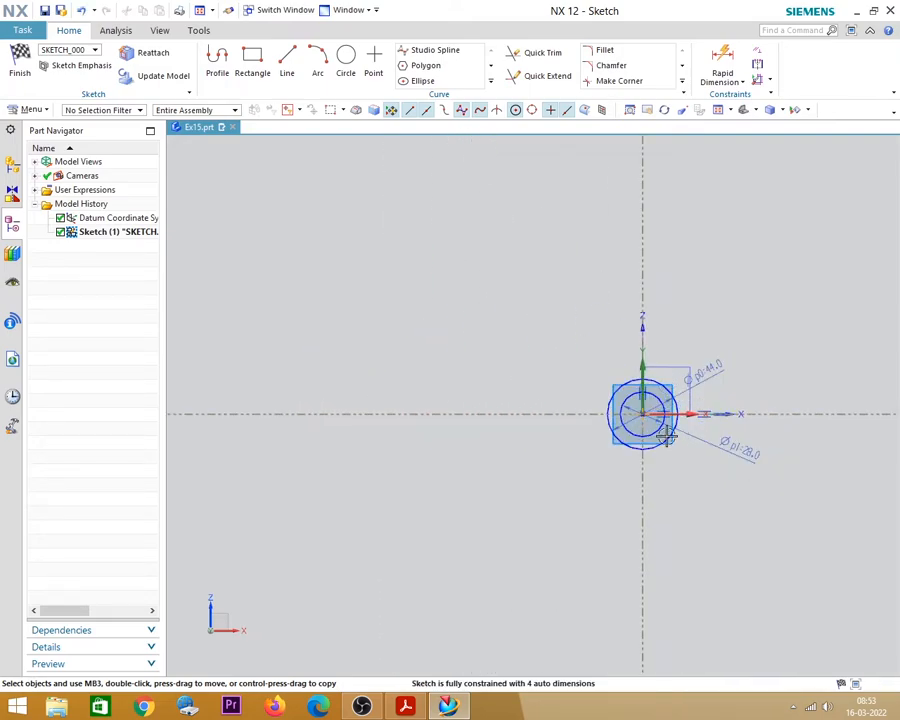
scroll(655, 433, "up", 3)
scroll(635, 415, "down", 4)
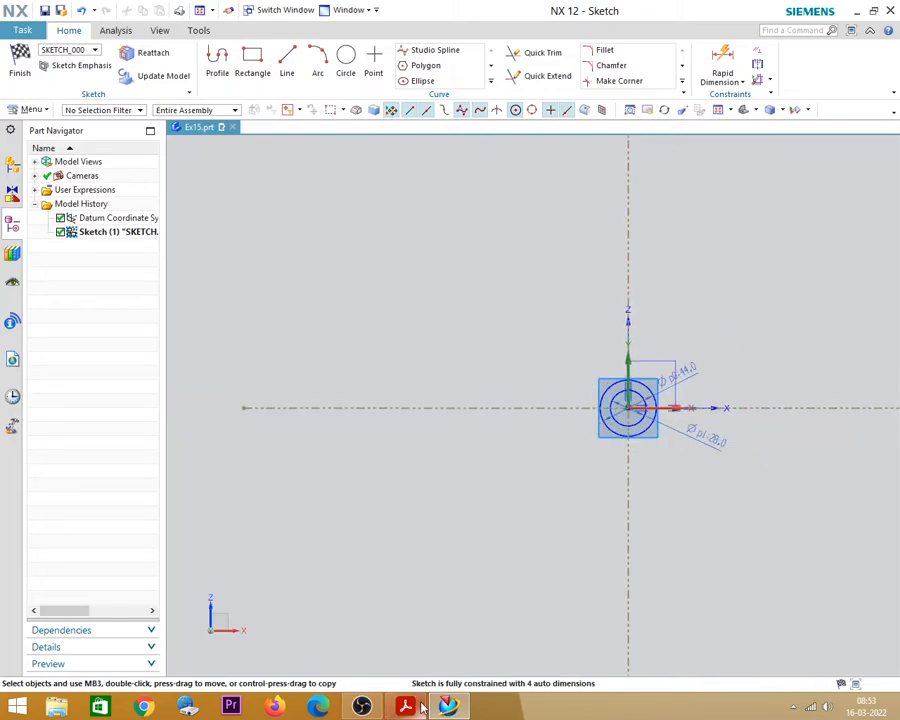
Check the Gear Arm drawing in the PDF, then open the Metric folder of the 2D Section Library in the Reuse Library.
left_click(405, 706)
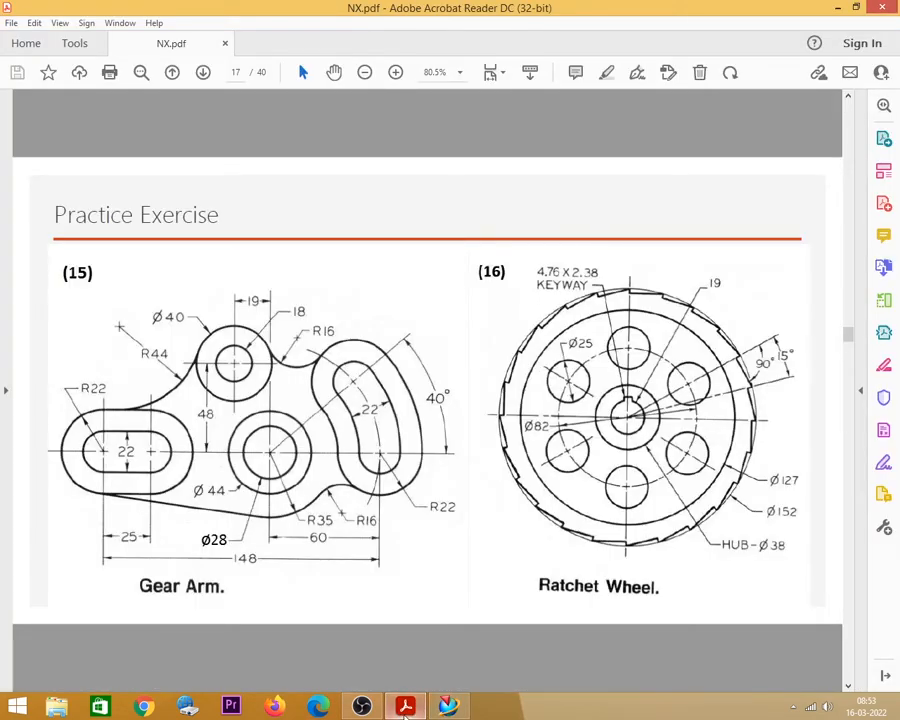
left_click(405, 706)
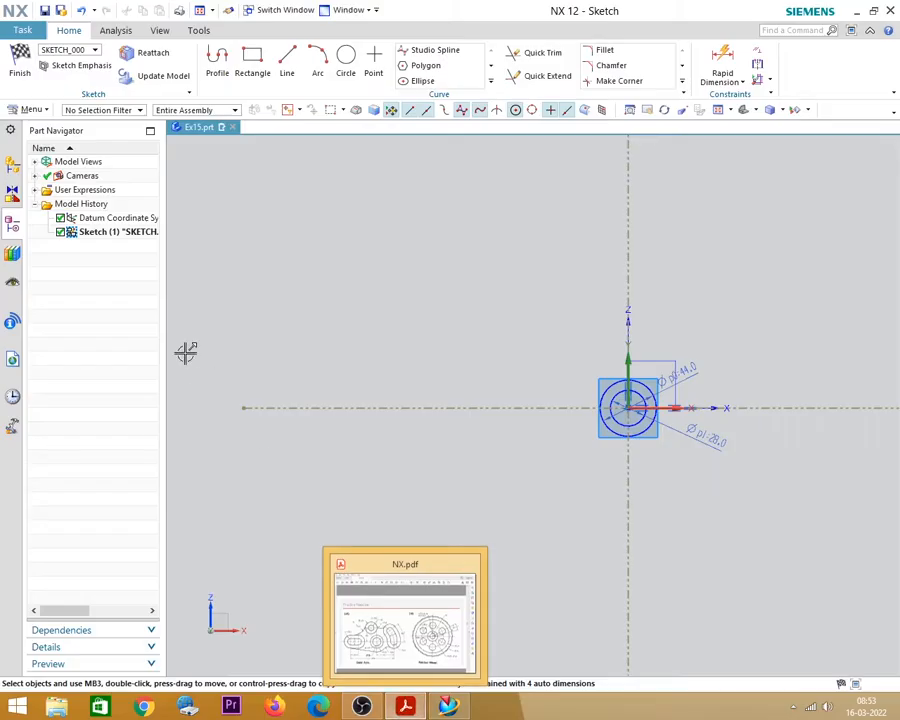
left_click(12, 253)
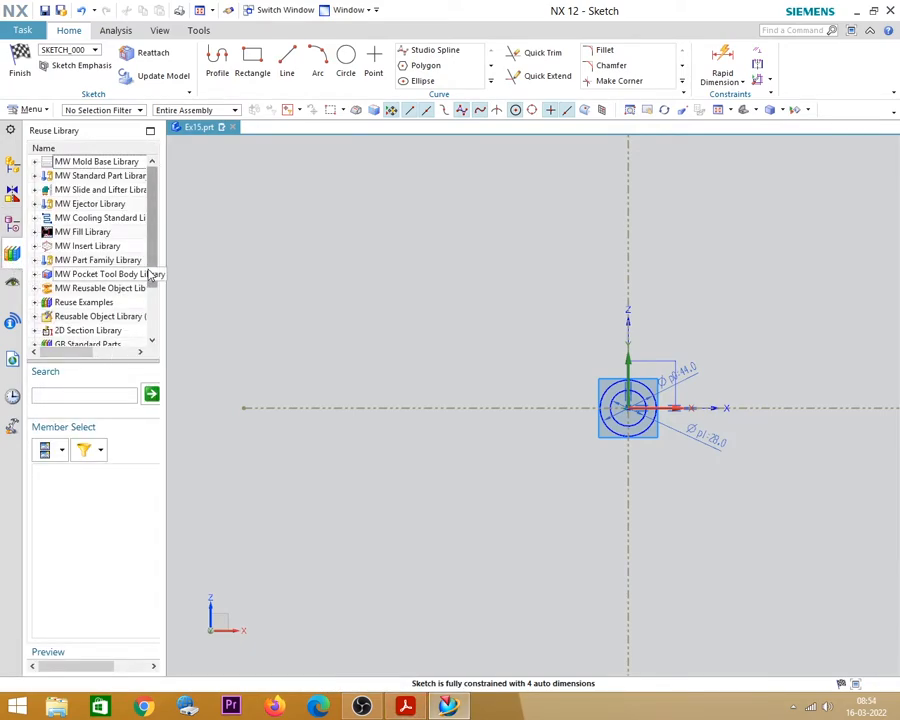
scroll(151, 262, "down", 1)
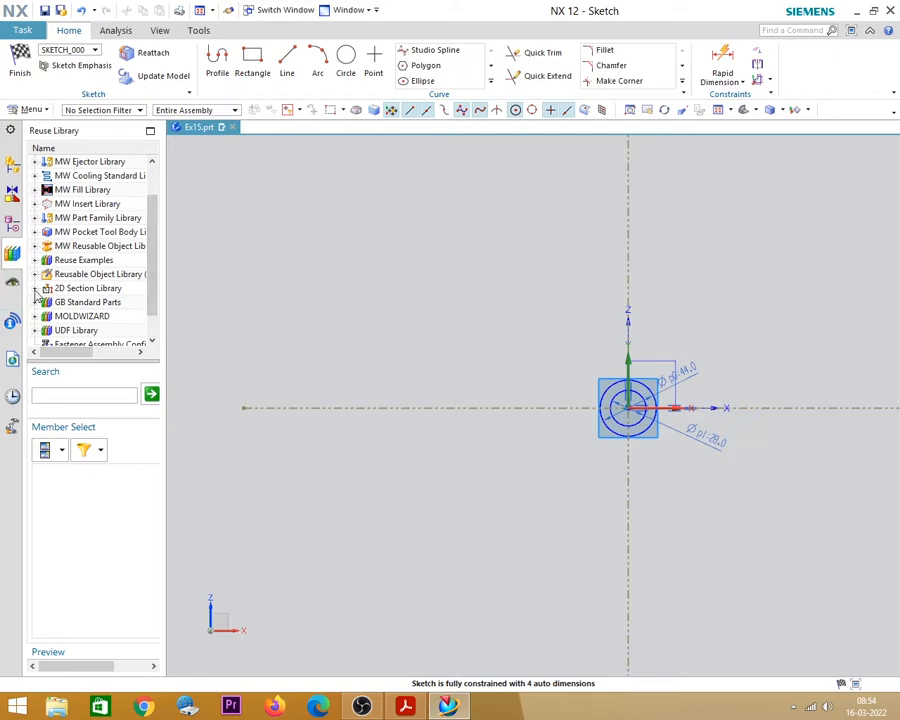
left_click(35, 289)
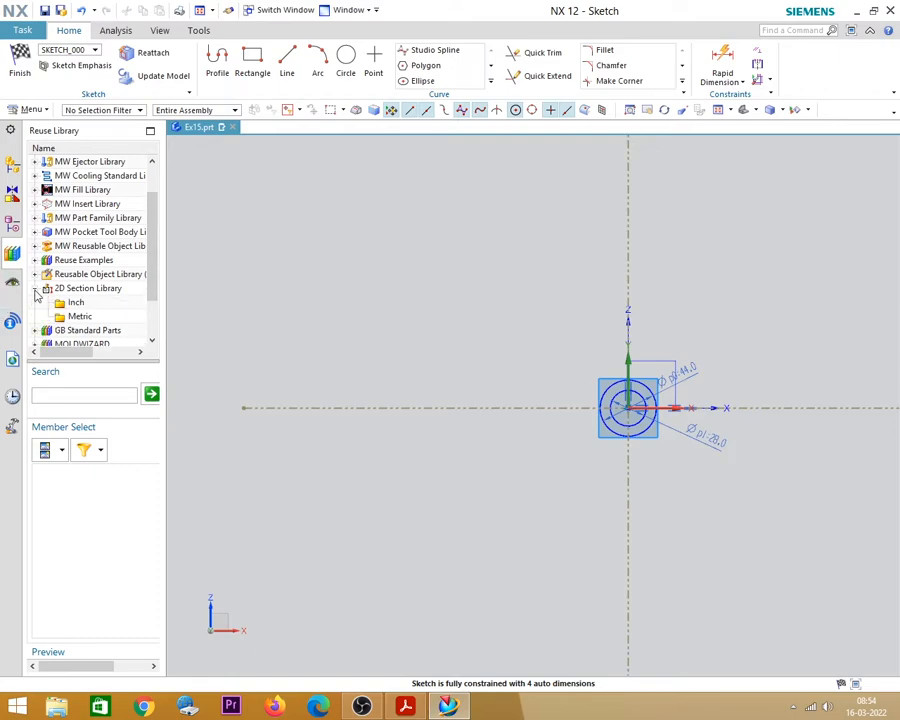
left_click(80, 316)
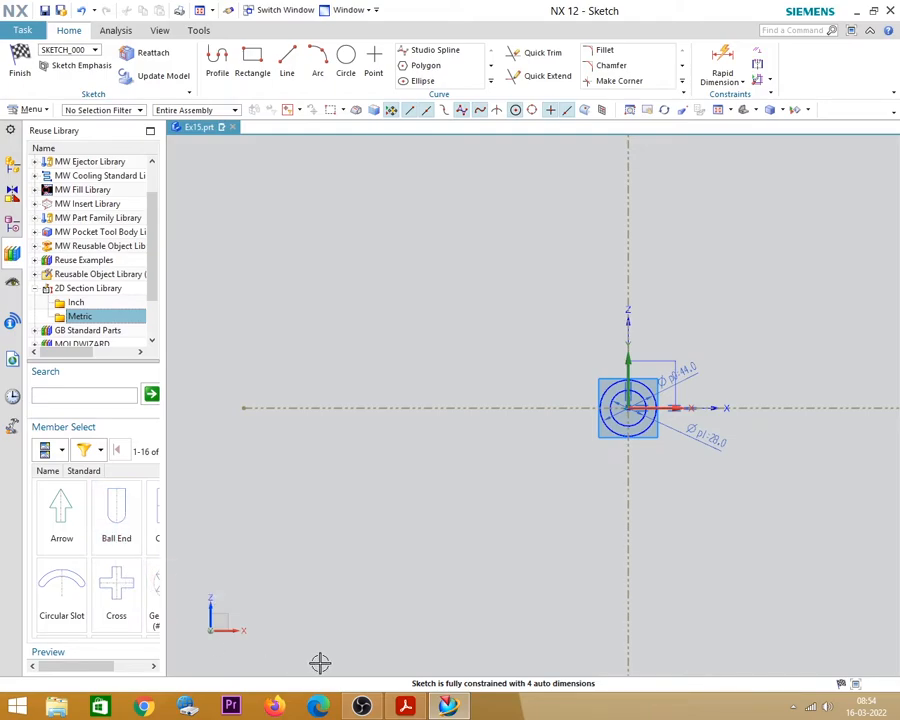
Check the straight slot in the PDF drawing, then find the Slot shape among the metric library sections.
left_click(412, 708)
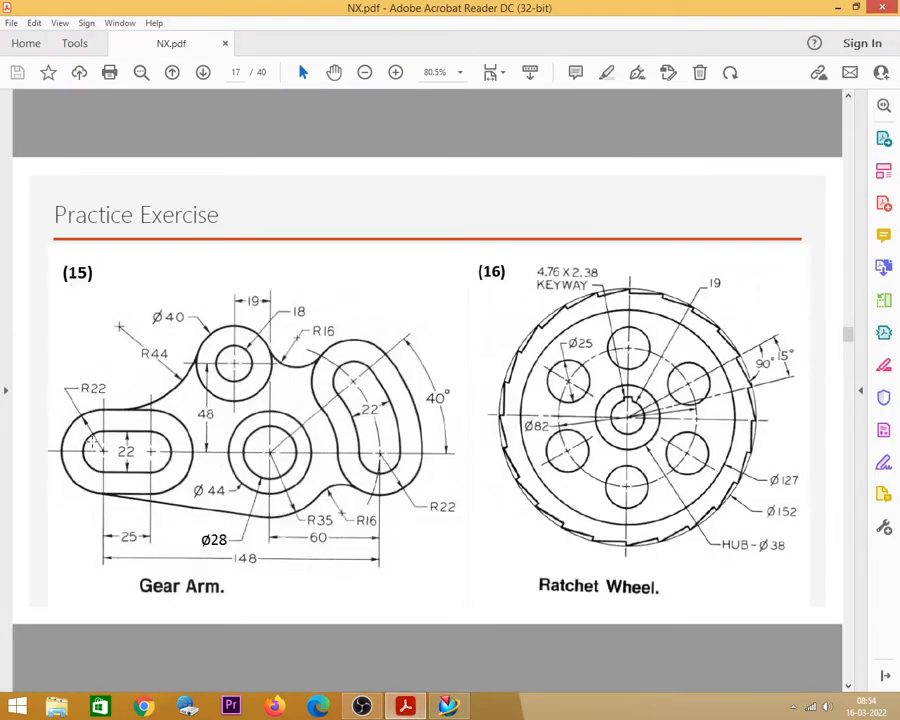
left_click(840, 7)
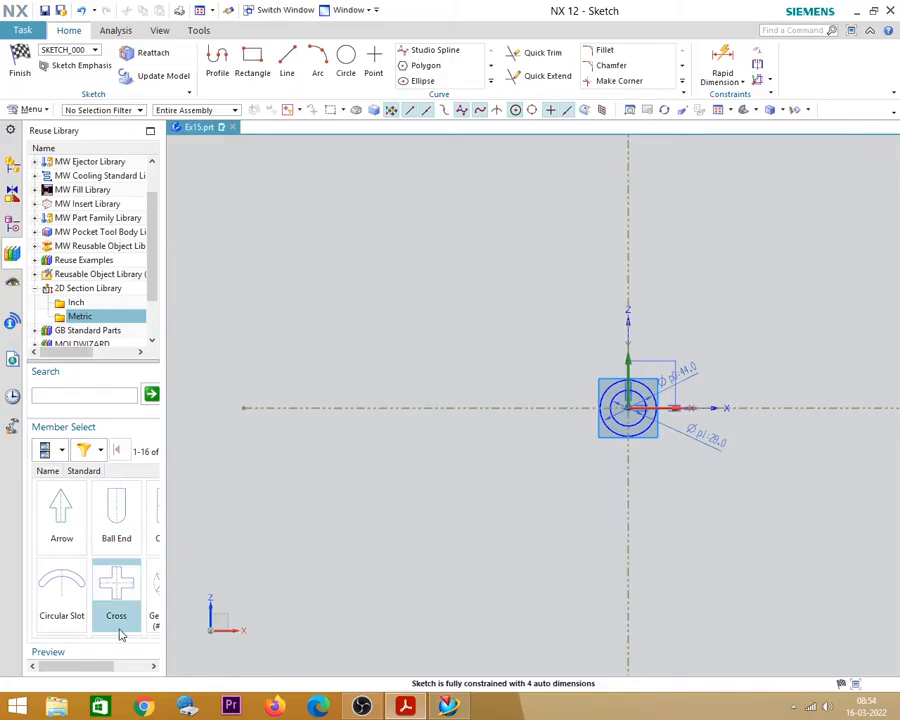
left_click_drag(100, 665, 140, 668)
left_click_drag(153, 503, 147, 563)
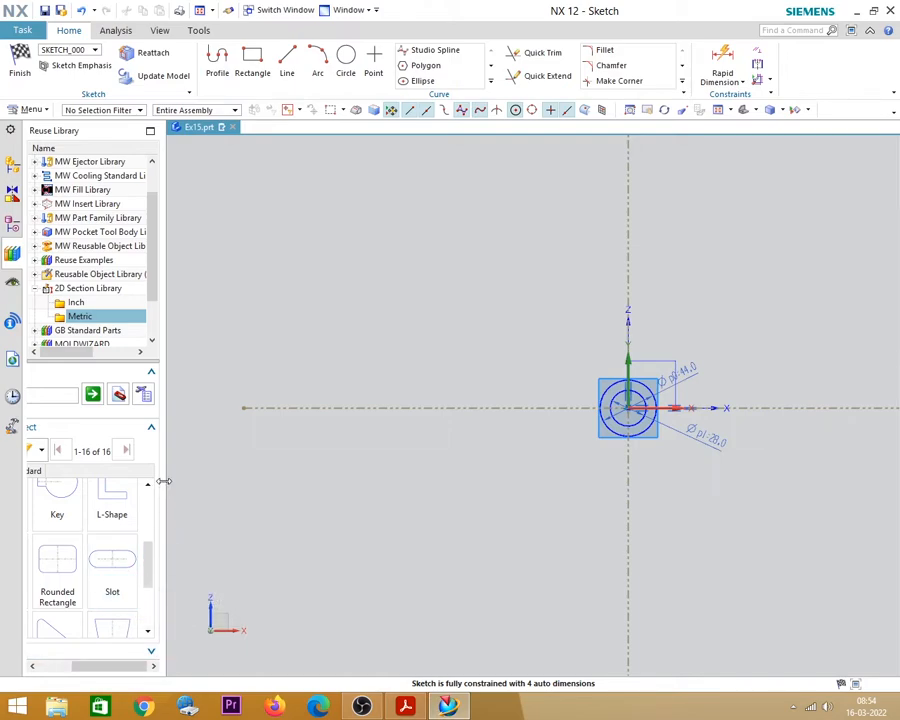
left_click_drag(163, 481, 192, 482)
left_click_drag(177, 553, 181, 574)
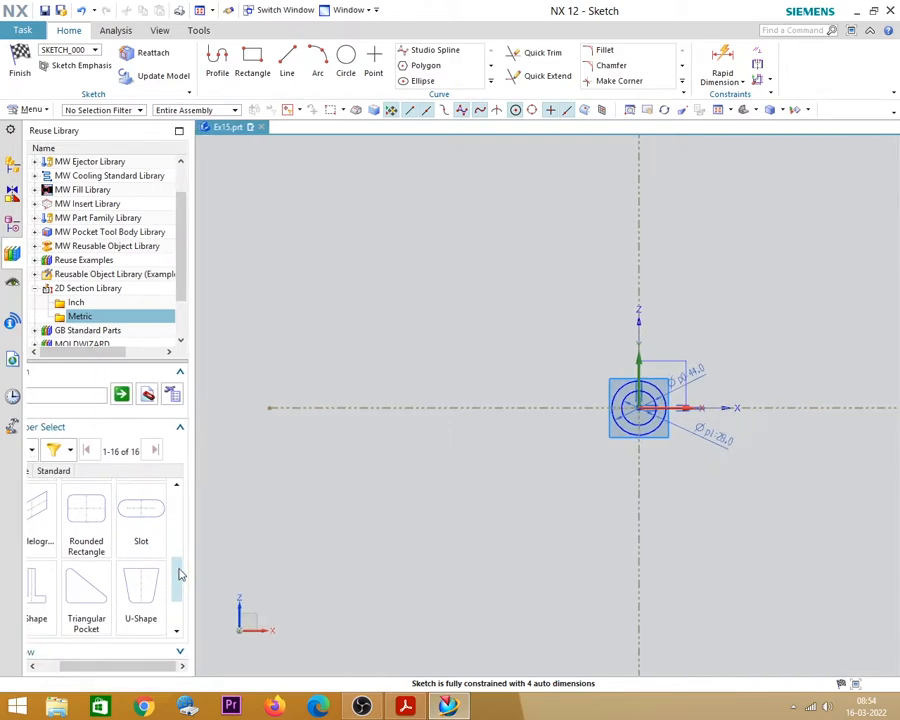
Insert the library's Slot section on the horizontal centerline, with its center at about XC -243, YC 0.
left_click(157, 530)
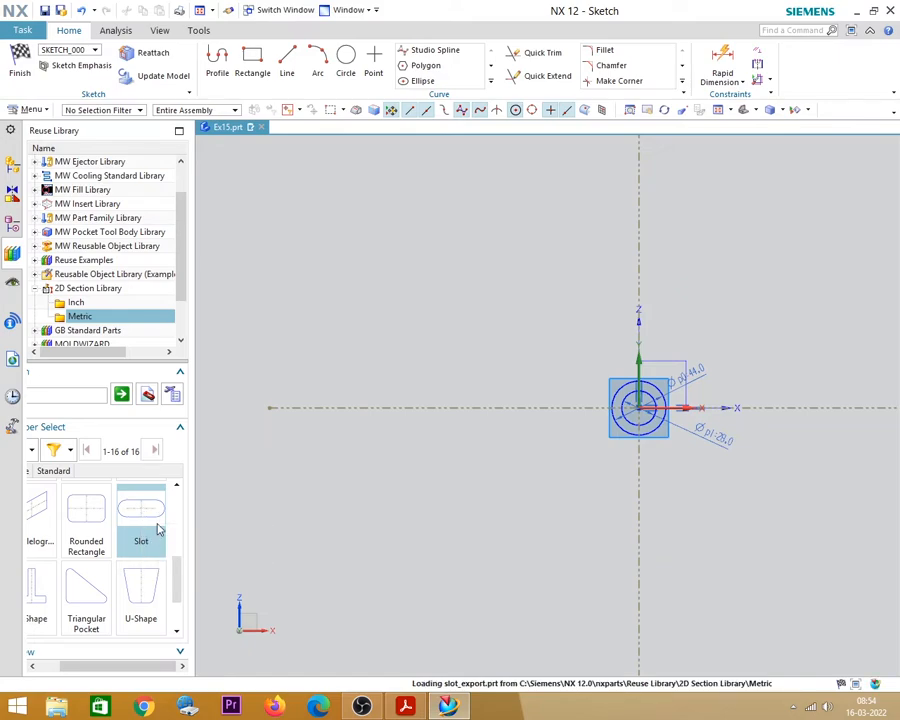
left_click_drag(353, 481, 338, 411)
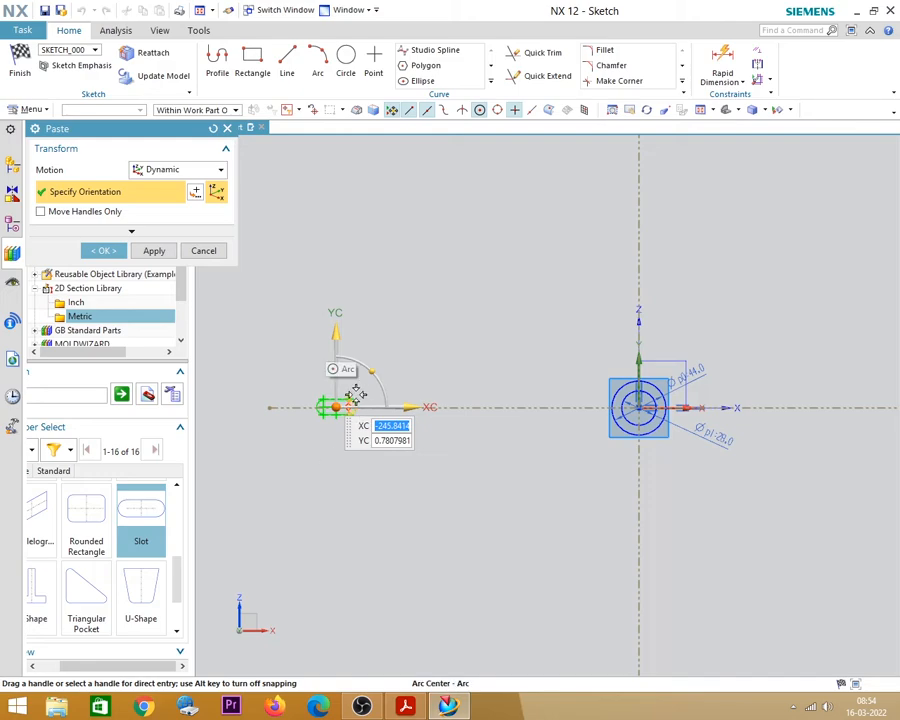
mouse_move(333, 407)
left_mouse_down()
mouse_move(388, 405)
mouse_move(340, 419)
mouse_move(340, 405)
left_mouse_up()
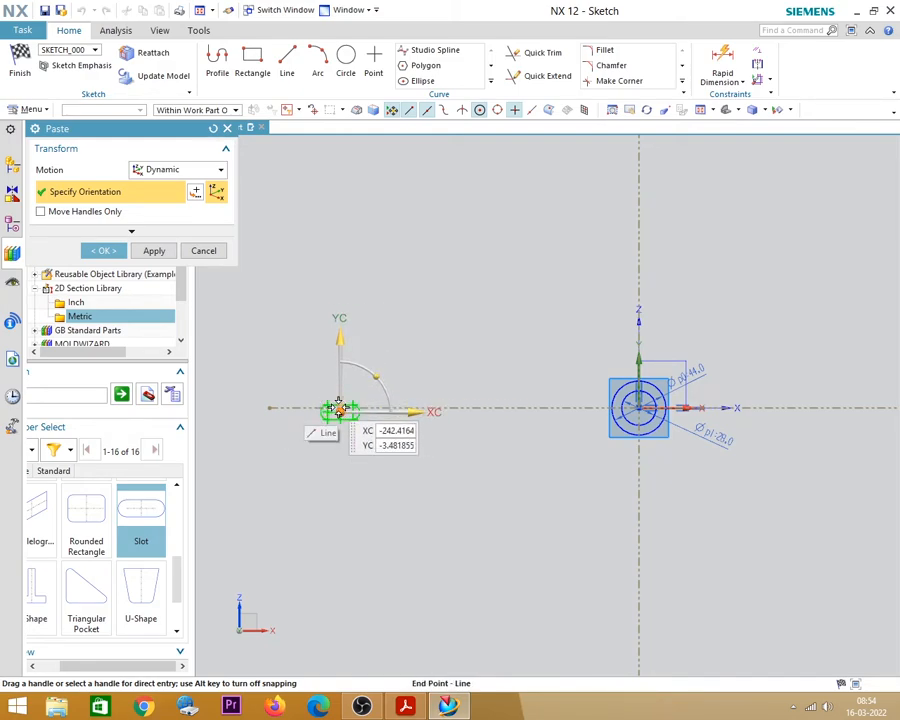
scroll(340, 405, "up", 10)
left_click_drag(352, 276, 355, 312)
left_click_drag(359, 318, 340, 312)
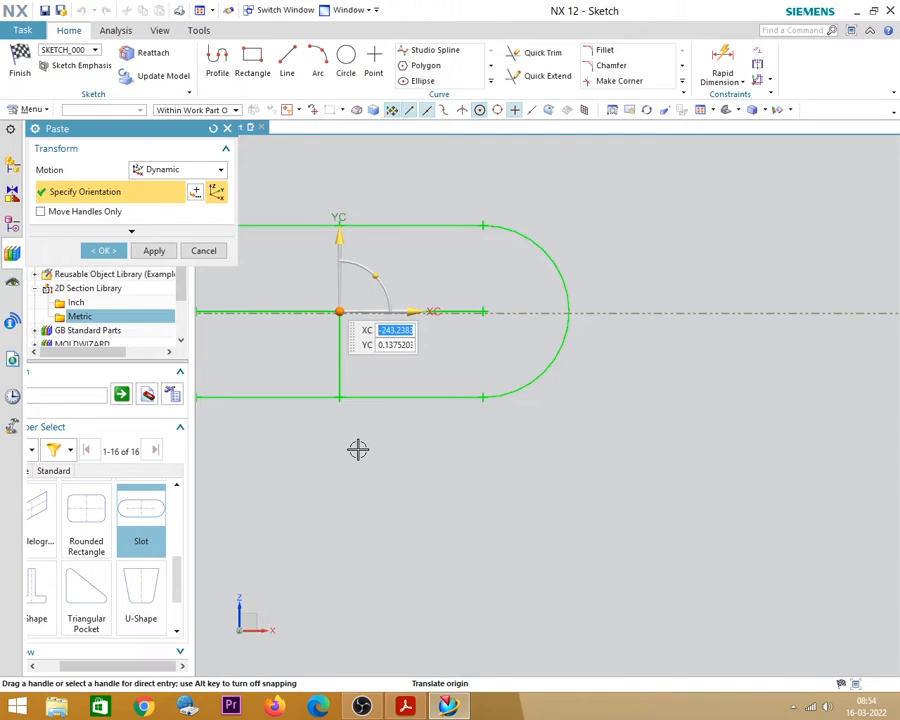
middle_click(248, 316)
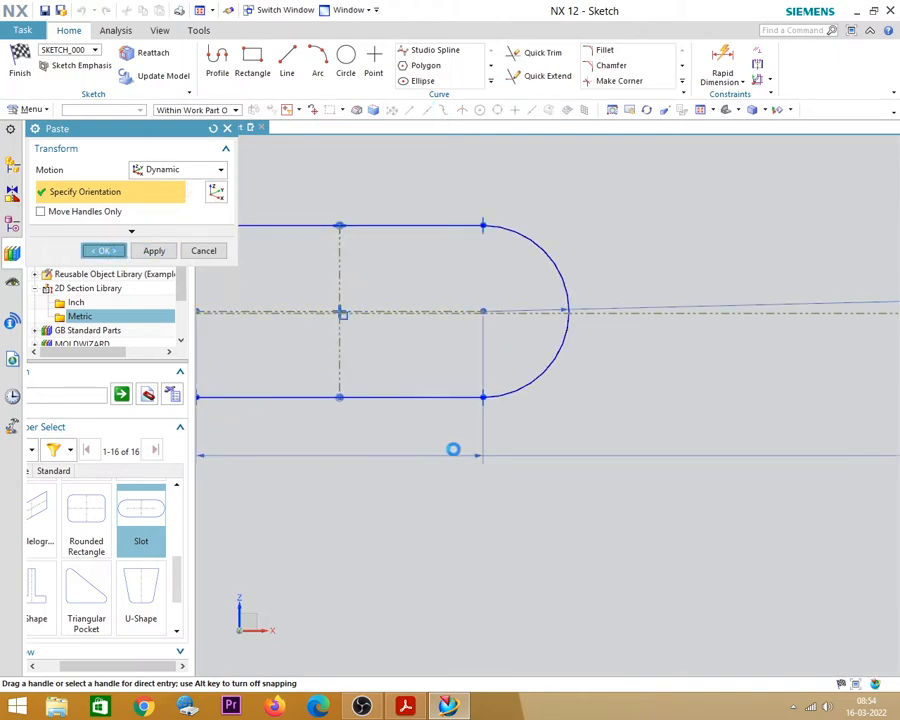
Check the slot width in the PDF drawing, then set the inserted slot's end radius to 11 mm.
scroll(394, 402, "down", 4)
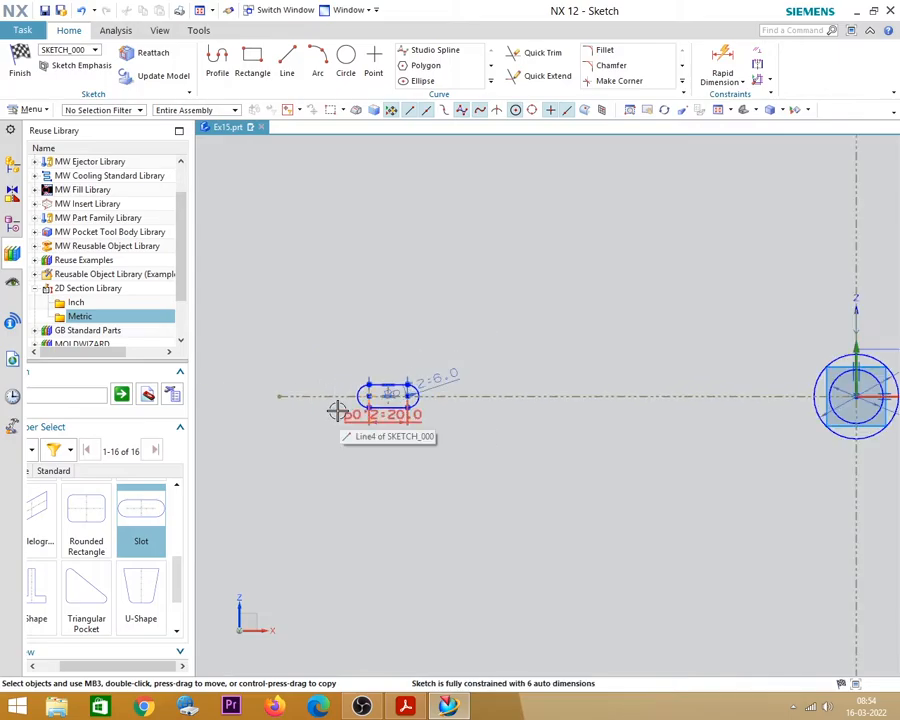
scroll(458, 376, "up", 3)
left_click(404, 708)
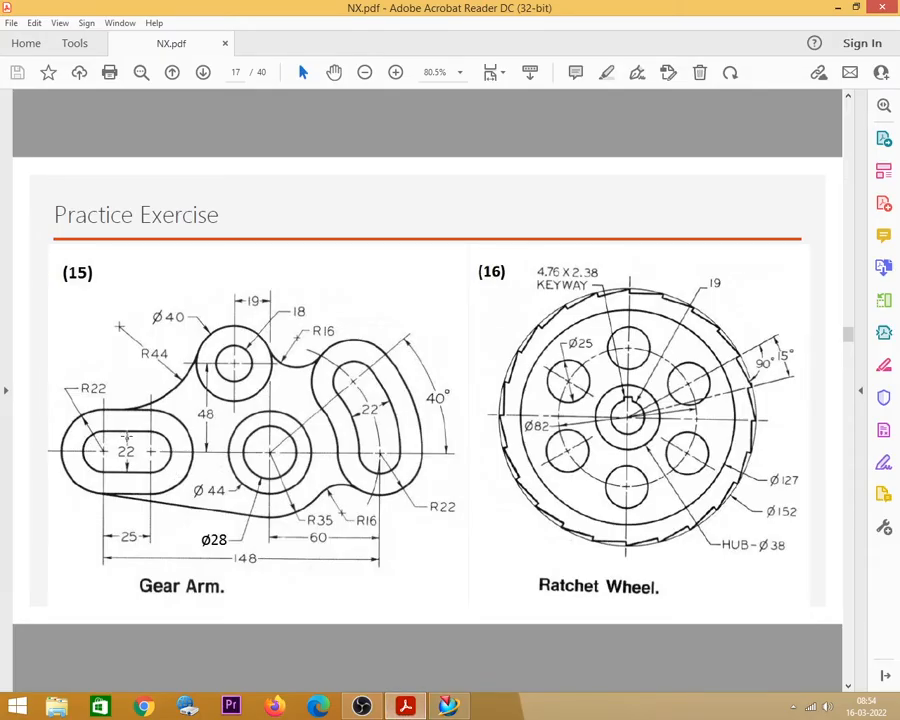
left_click(406, 710)
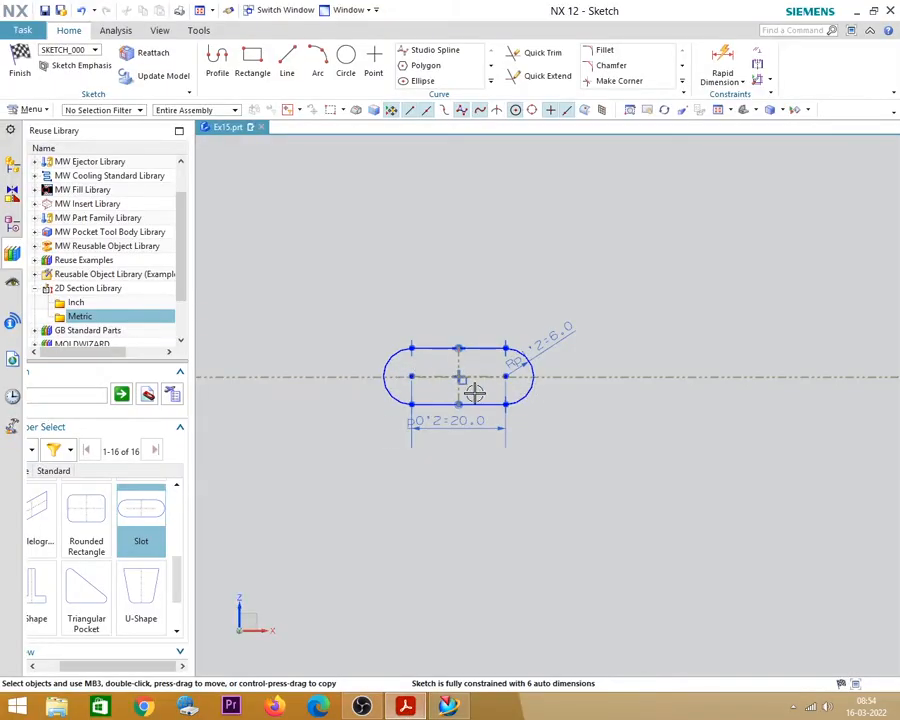
double_click(555, 335)
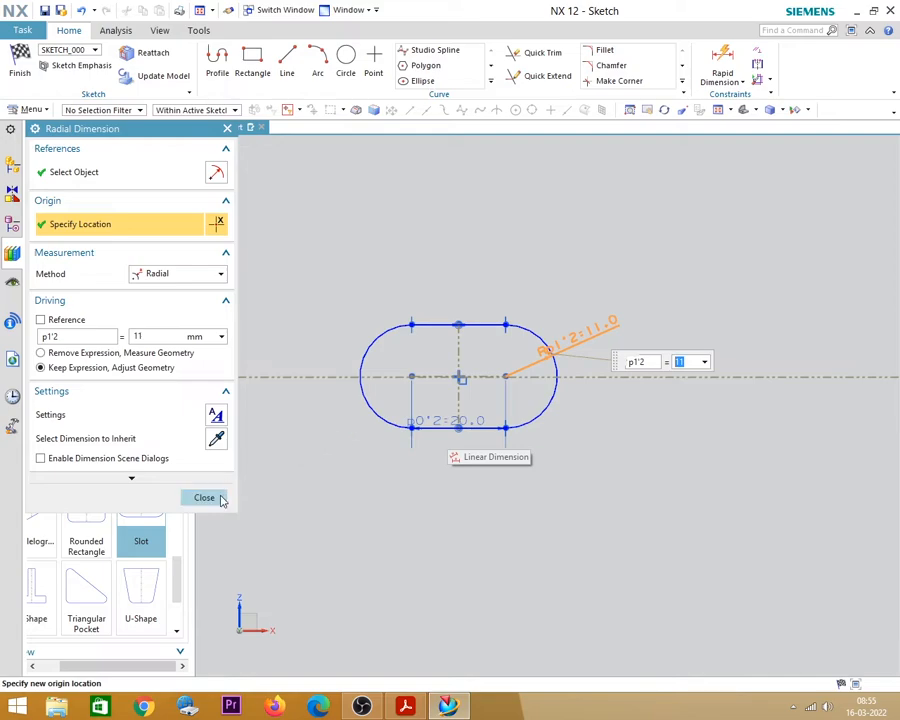
Check the straight slot's length in the PDF drawing, then set the distance between its end centers to 25 mm.
left_click(414, 708)
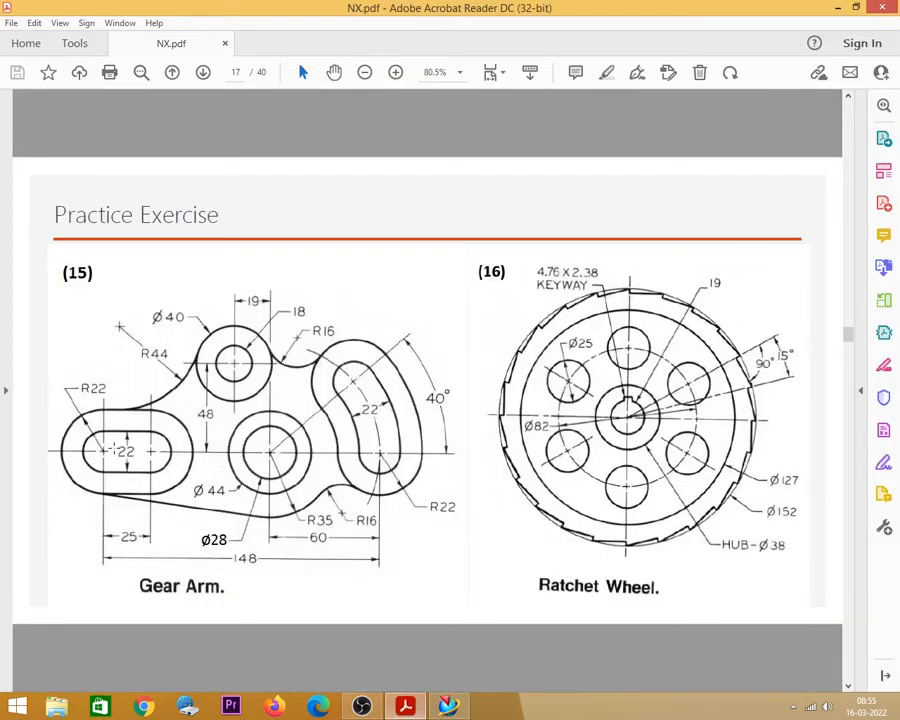
left_click(838, 7)
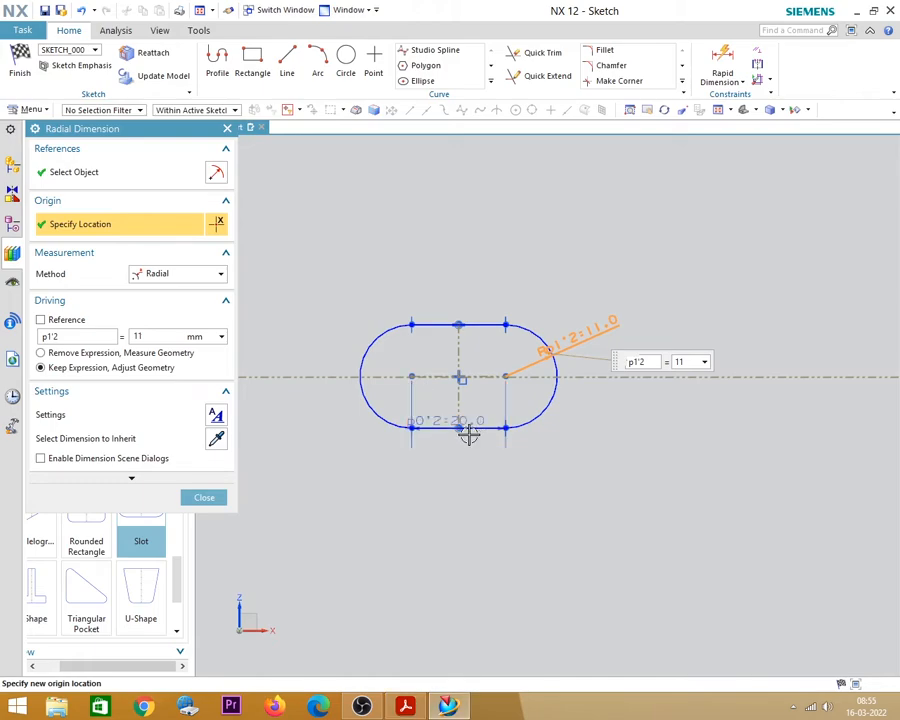
double_click(470, 420)
type("25")
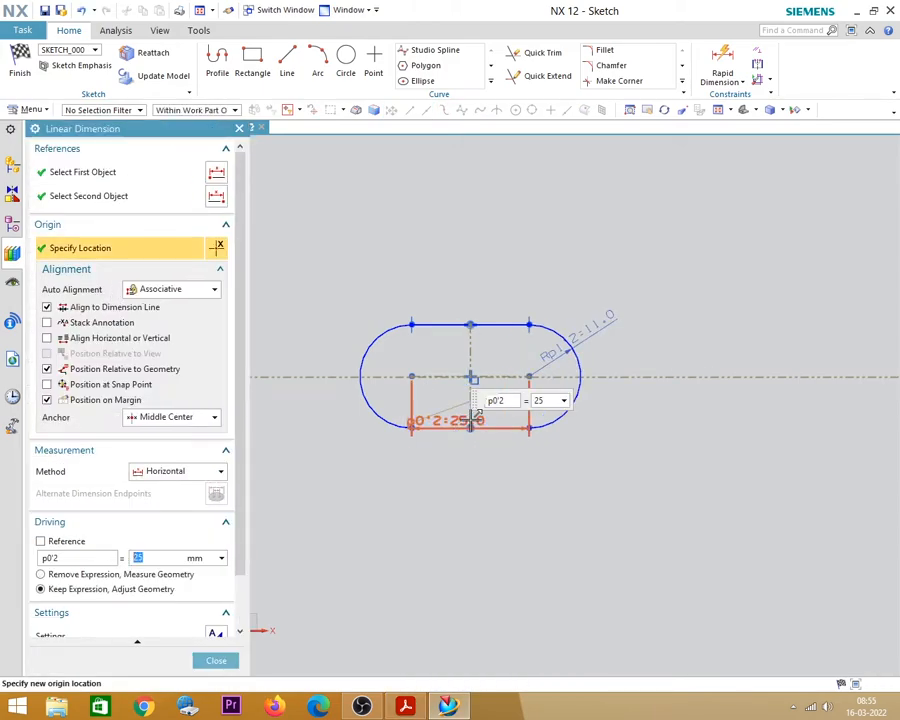
left_click(216, 660)
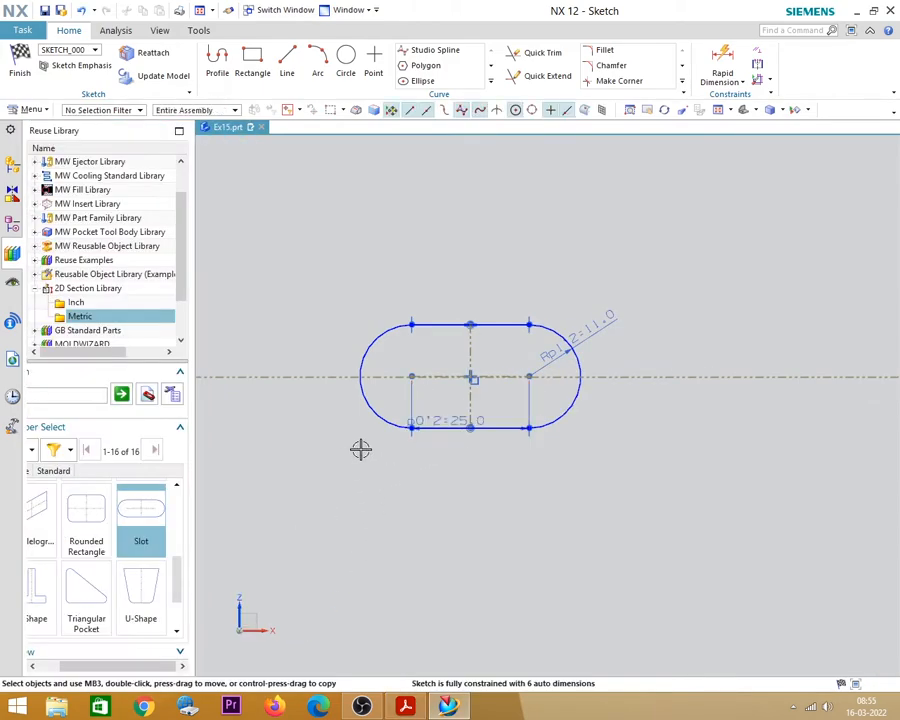
Move the slot off the horizontal centerline to just below it.
scroll(355, 443, "up", 2)
mouse_move(466, 400)
left_mouse_down()
mouse_move(458, 332)
mouse_move(450, 368)
mouse_move(454, 358)
mouse_move(530, 512)
mouse_move(509, 477)
left_mouse_up()
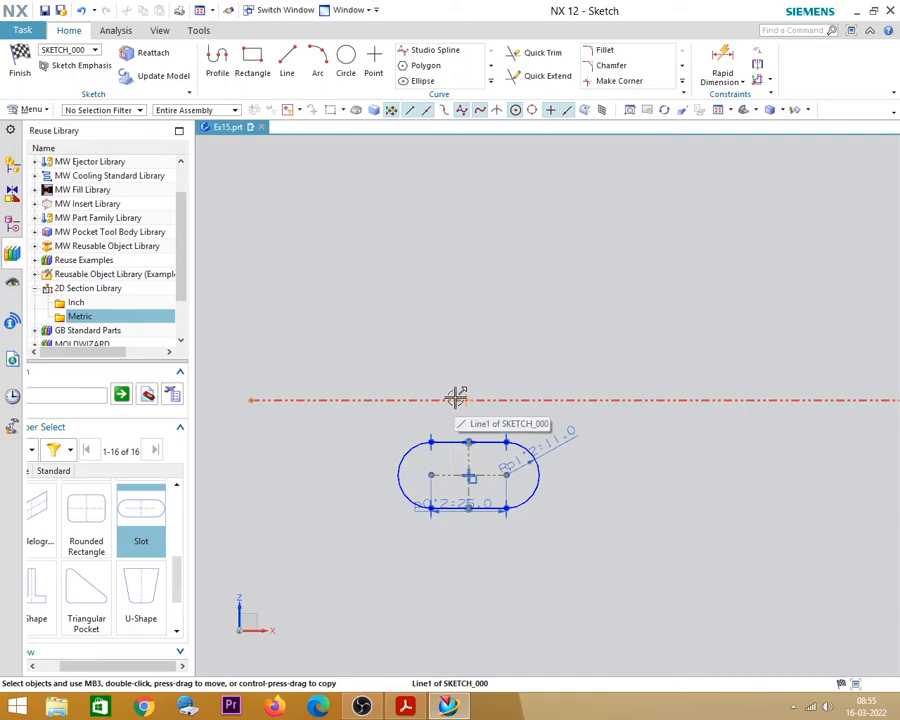
scroll(458, 405, "up", 1)
scroll(460, 406, "up", 1)
scroll(464, 402, "down", 4)
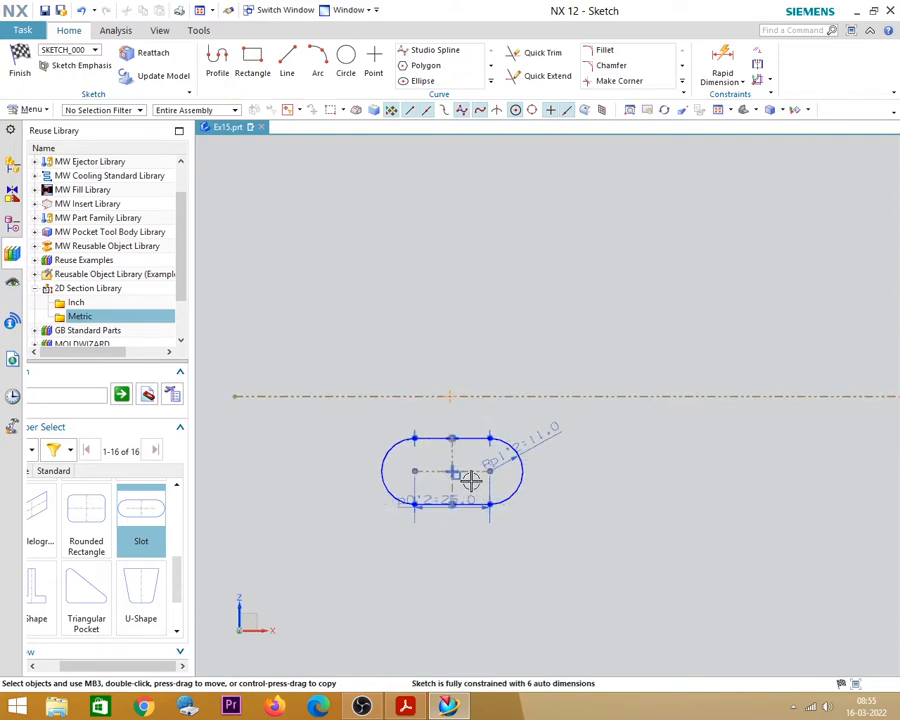
scroll(440, 475, "up", 3)
scroll(429, 476, "down", 2)
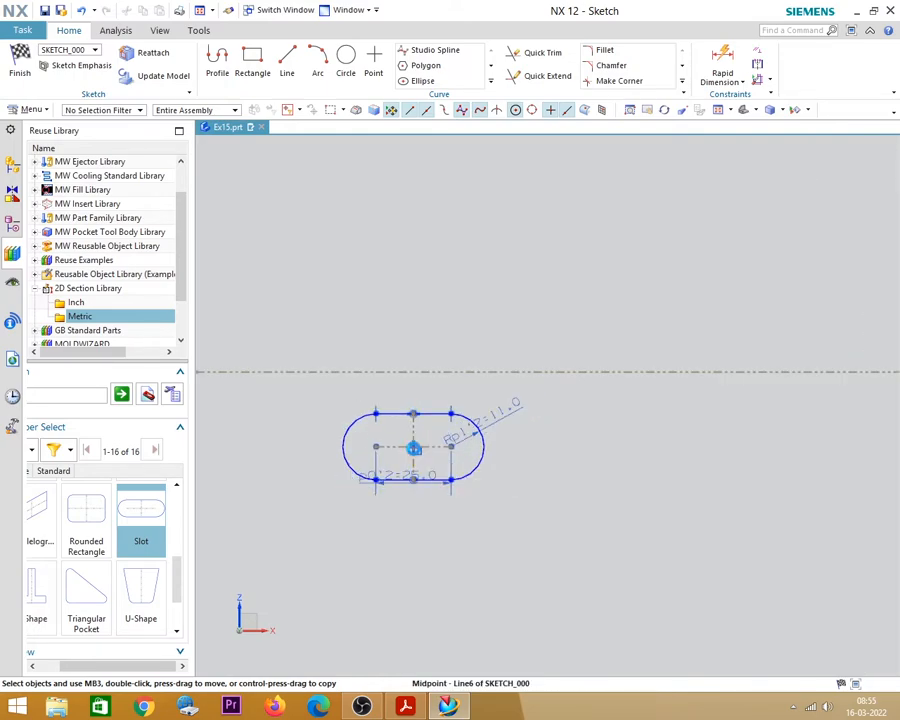
Constrain the slot's center point to lie on the horizontal centerline, then check the slot's position in the PDF drawing.
left_click(412, 446)
left_click(662, 373)
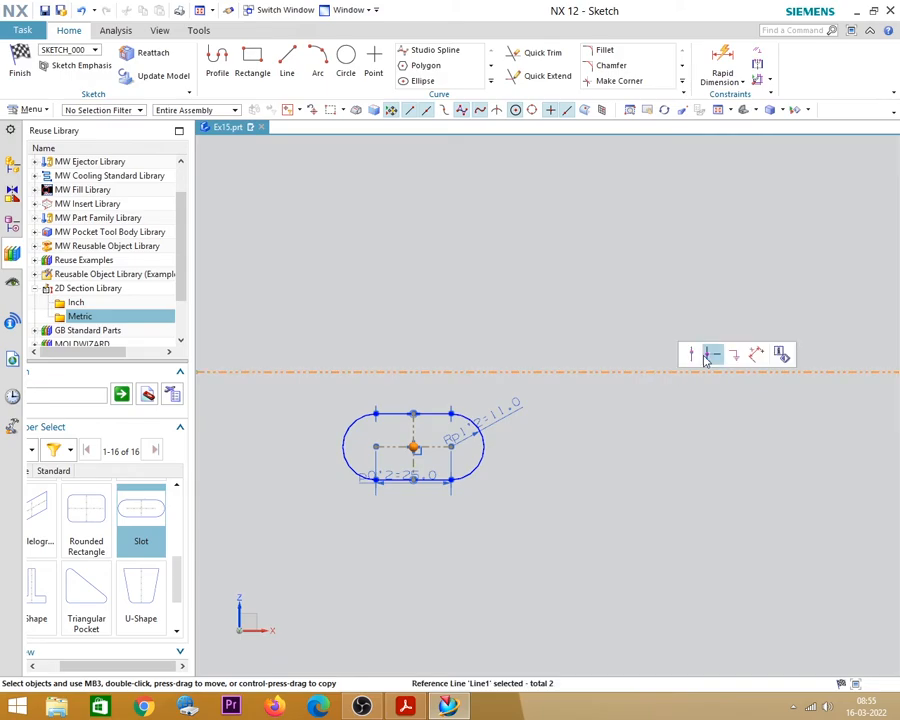
left_click(694, 355)
scroll(428, 432, "up", 4)
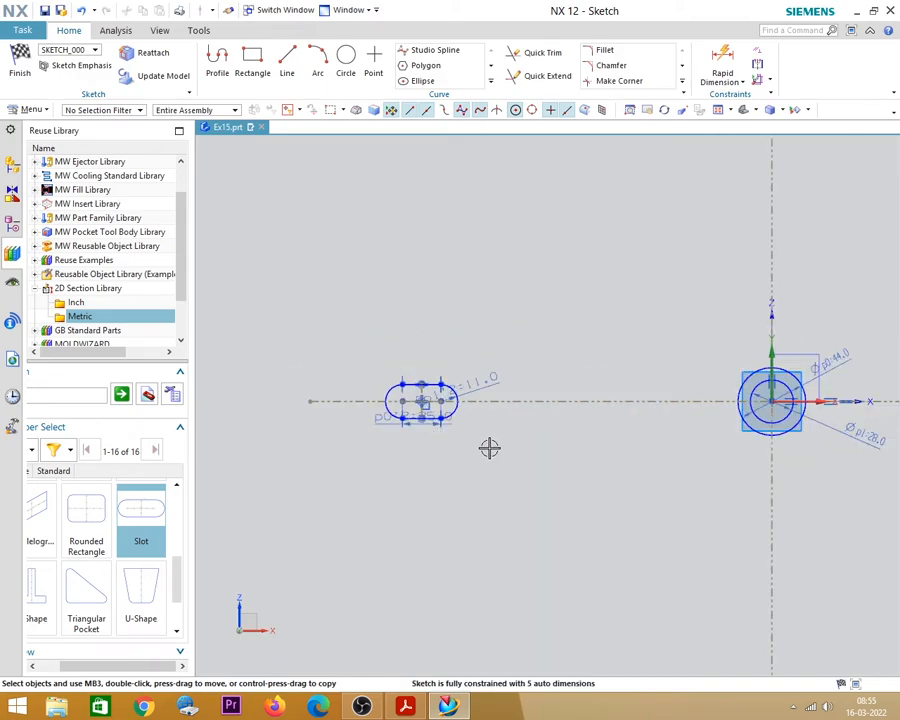
scroll(521, 467, "down", 2)
left_click(405, 707)
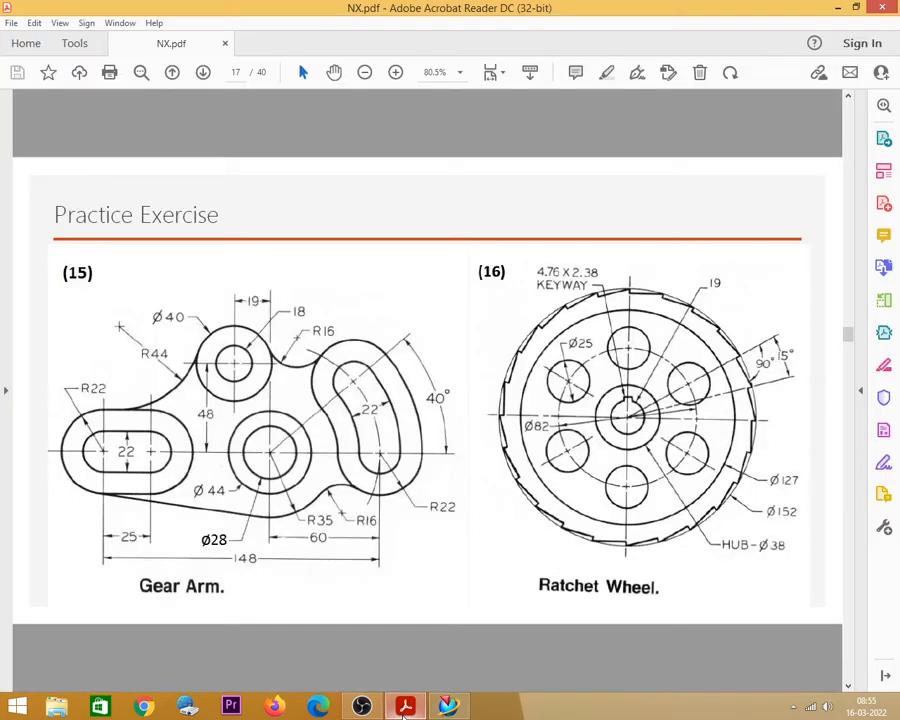
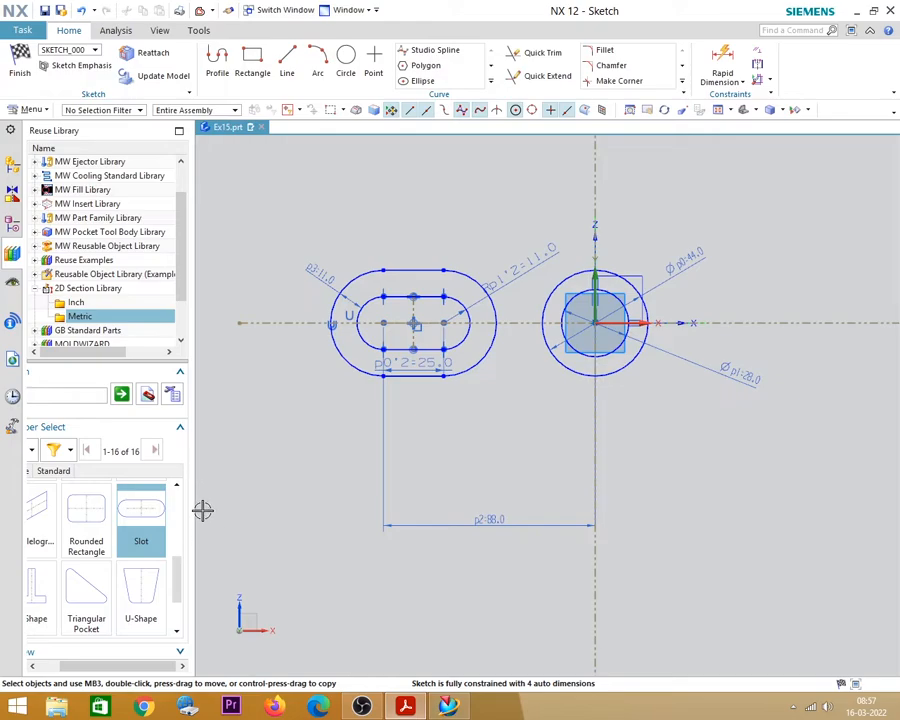
Widen the Reuse Library and find the Circular Slot shape among the metric 2D sections.
left_click_drag(192, 508, 233, 513)
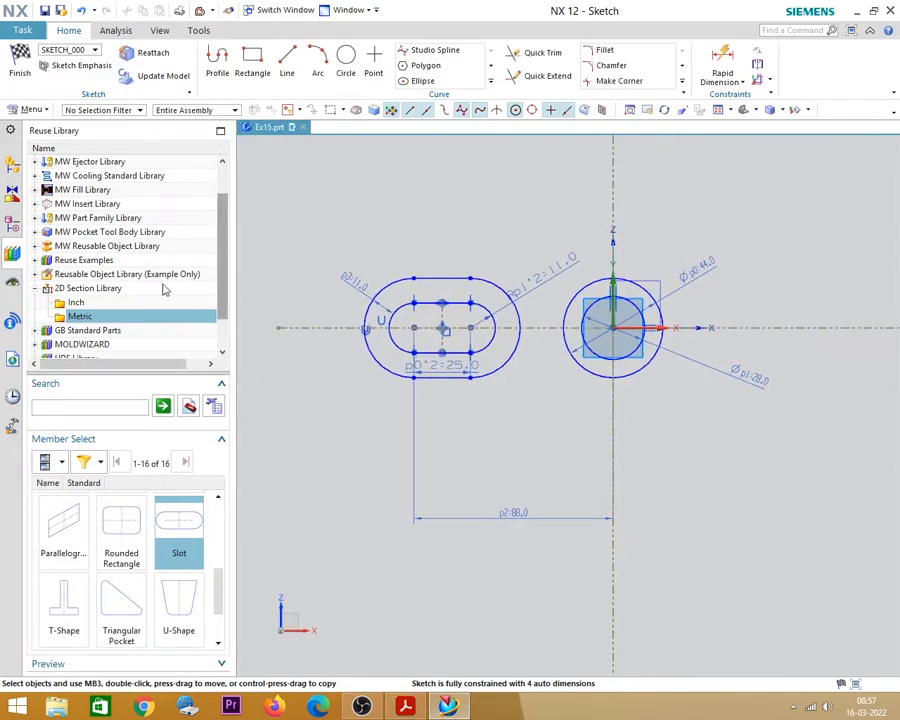
left_click_drag(221, 266, 221, 291)
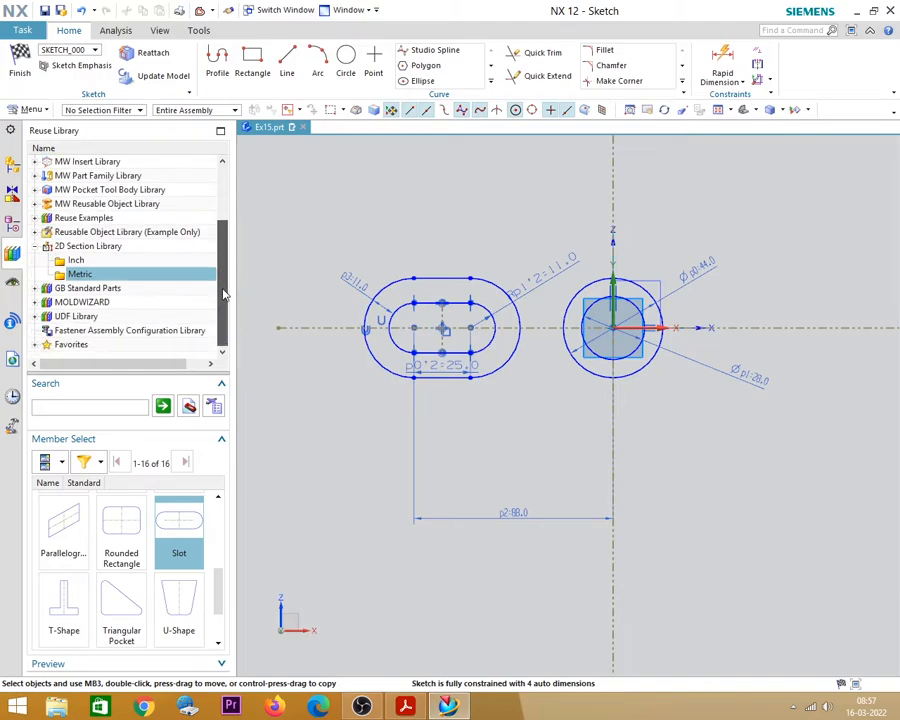
left_click_drag(225, 589, 228, 535)
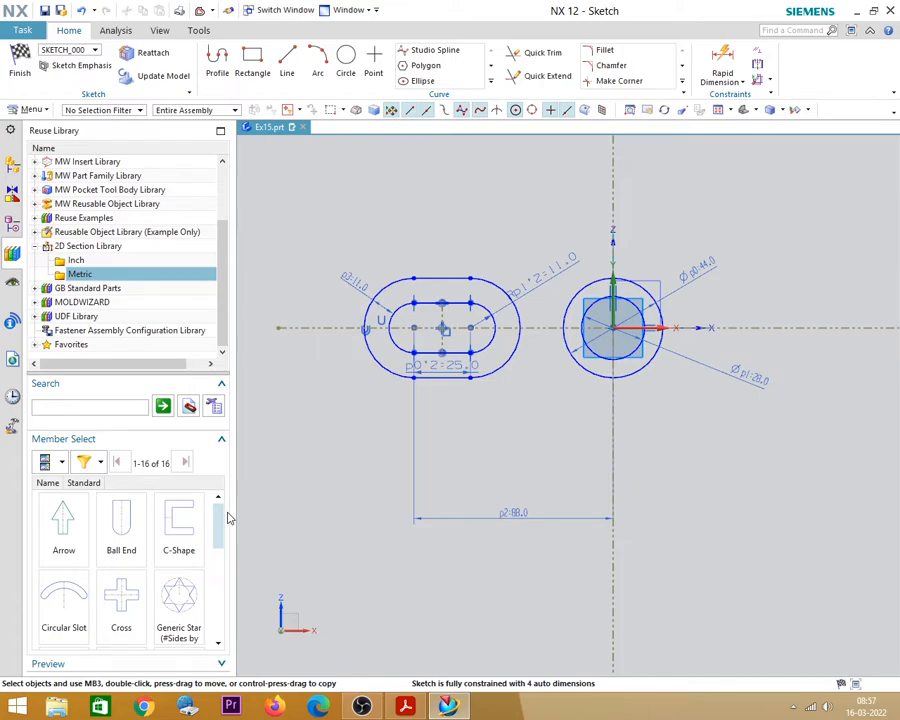
left_click_drag(442, 364, 442, 410)
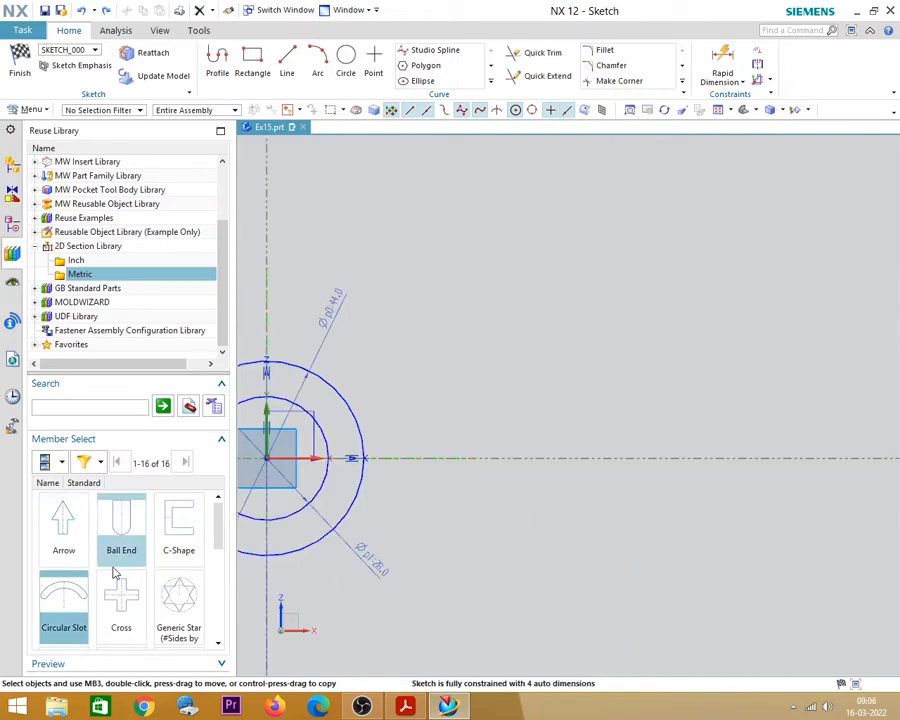
Insert the Circular Slot section up and to the right of the concentric circles, at about XC 65, YC 46, rotated -50°.
mouse_move(73, 600)
left_mouse_down()
mouse_move(492, 377)
mouse_move(562, 267)
mouse_move(556, 259)
left_mouse_up()
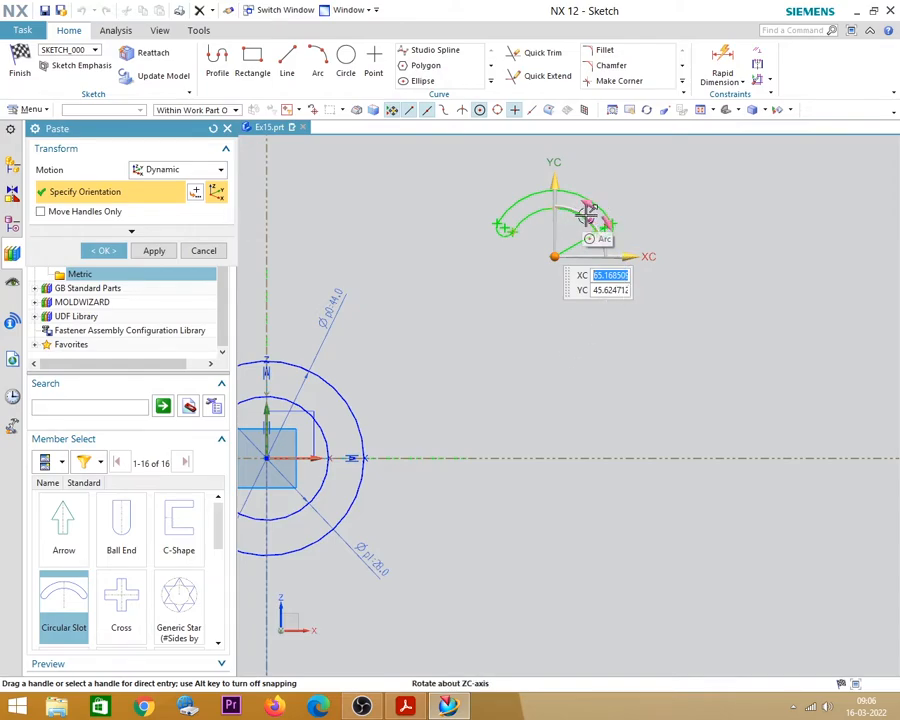
left_click_drag(597, 218, 620, 259)
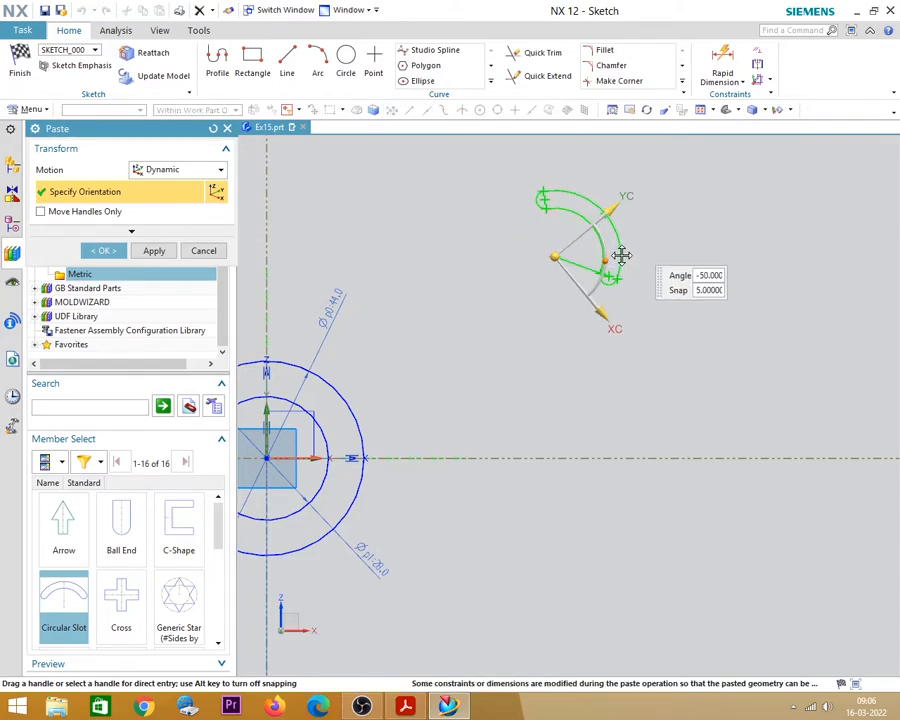
left_click(105, 250)
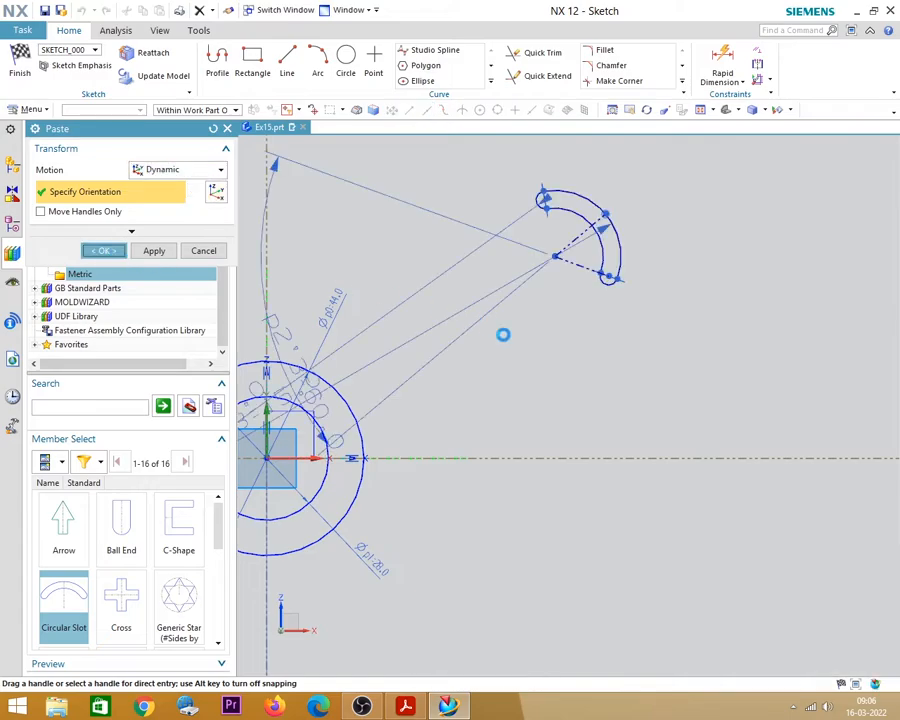
scroll(539, 163, "up", 4)
scroll(600, 219, "down", 3)
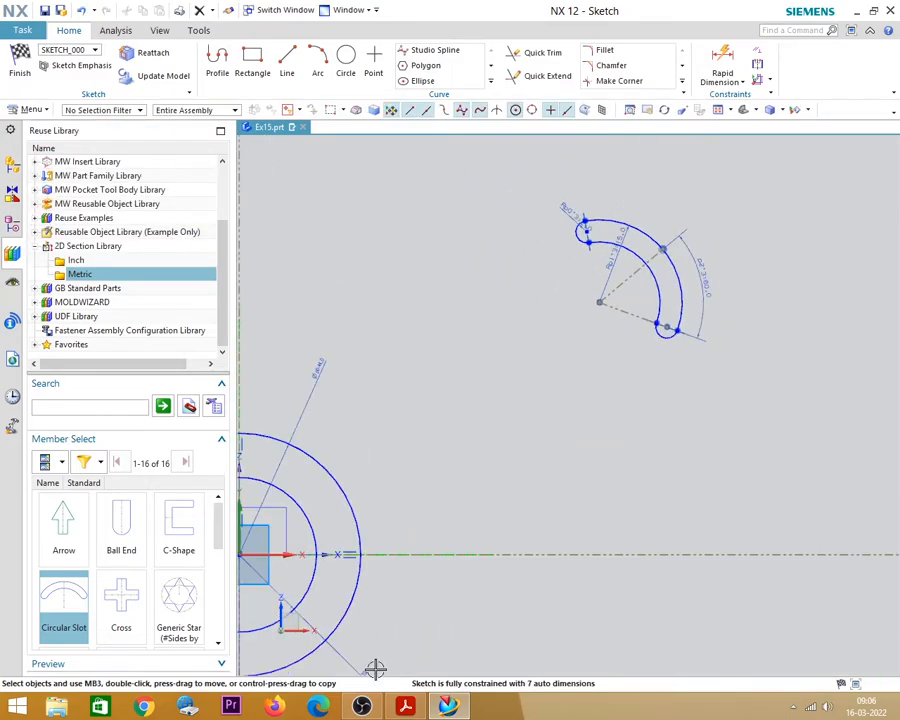
Check the curved slot's dimensions in the Gear Arm PDF drawing, enlarged to 125%.
left_click(406, 706)
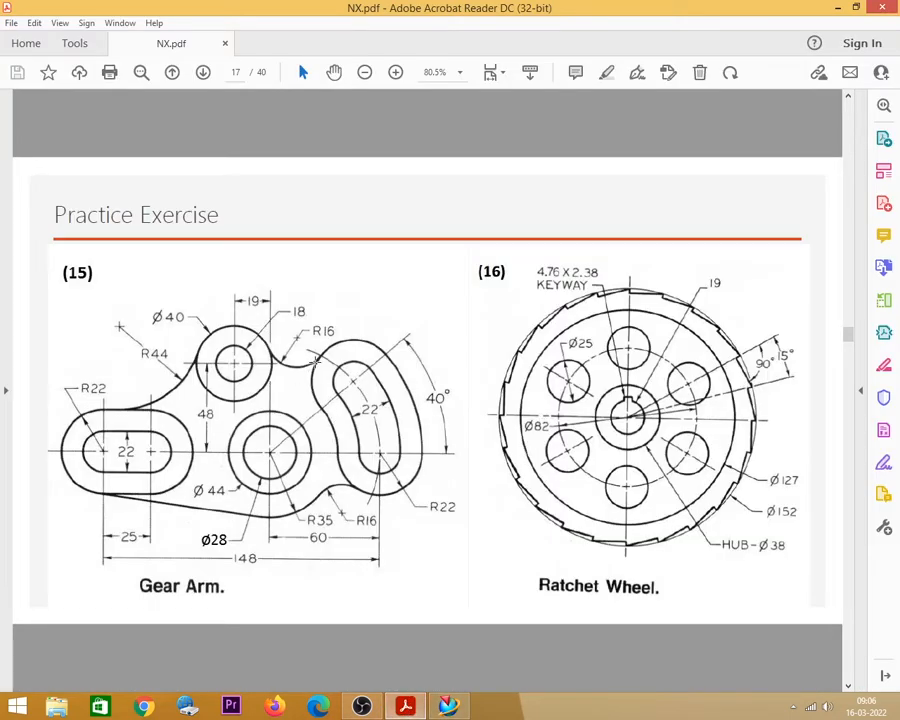
left_click(395, 72)
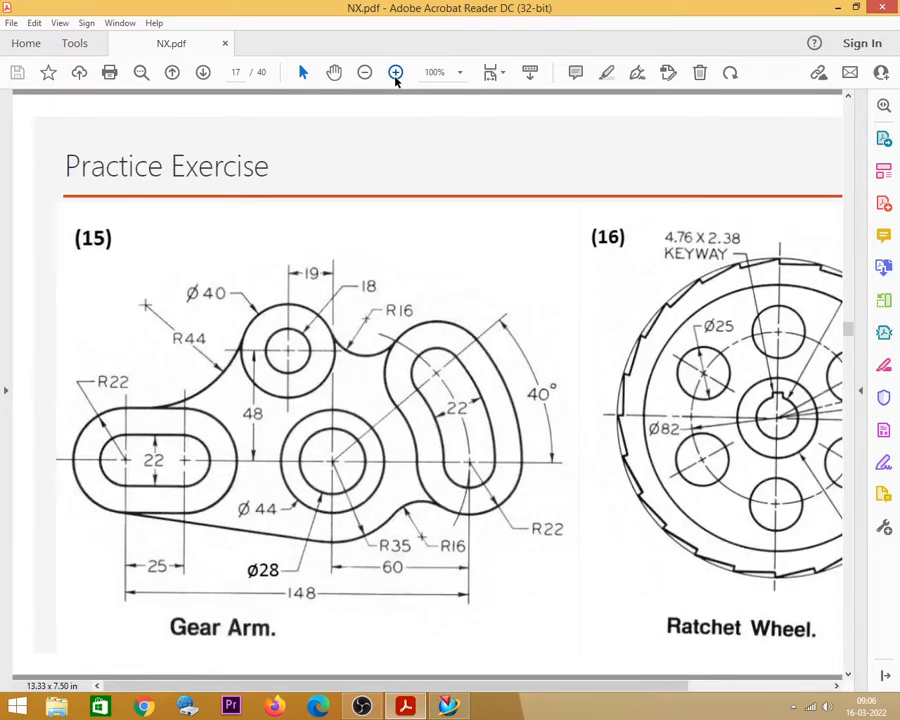
left_click(395, 73)
scroll(464, 366, "down", 2)
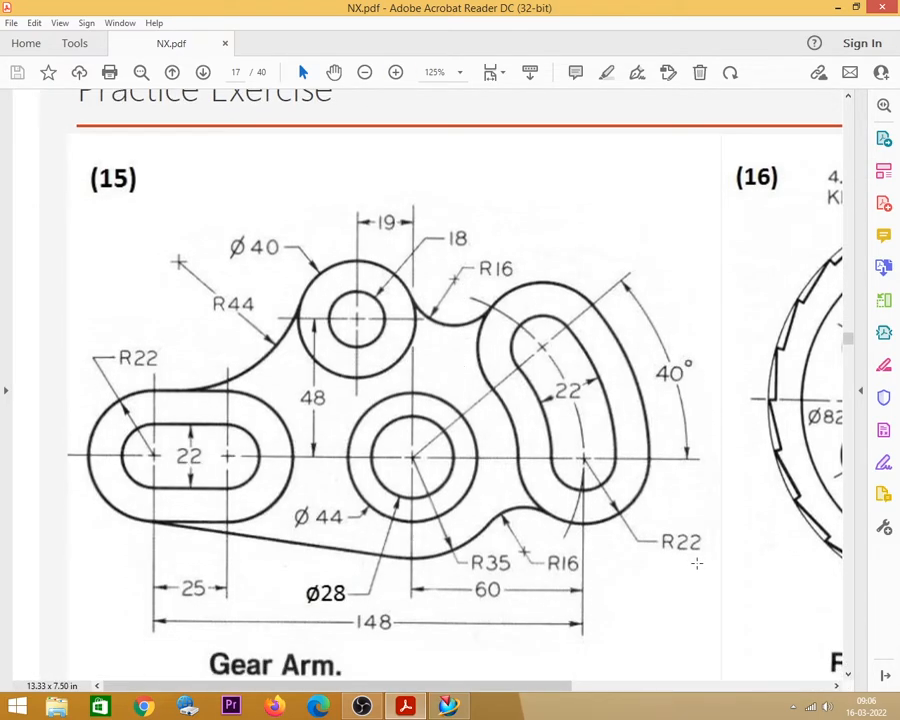
Move the circular slot's end radius dimension away from the shape, recheck the PDF drawing, and set the radius to 5.5 mm.
left_click(447, 707)
left_click_drag(540, 193, 470, 185)
left_click(406, 706)
left_click(447, 707)
double_click(538, 187)
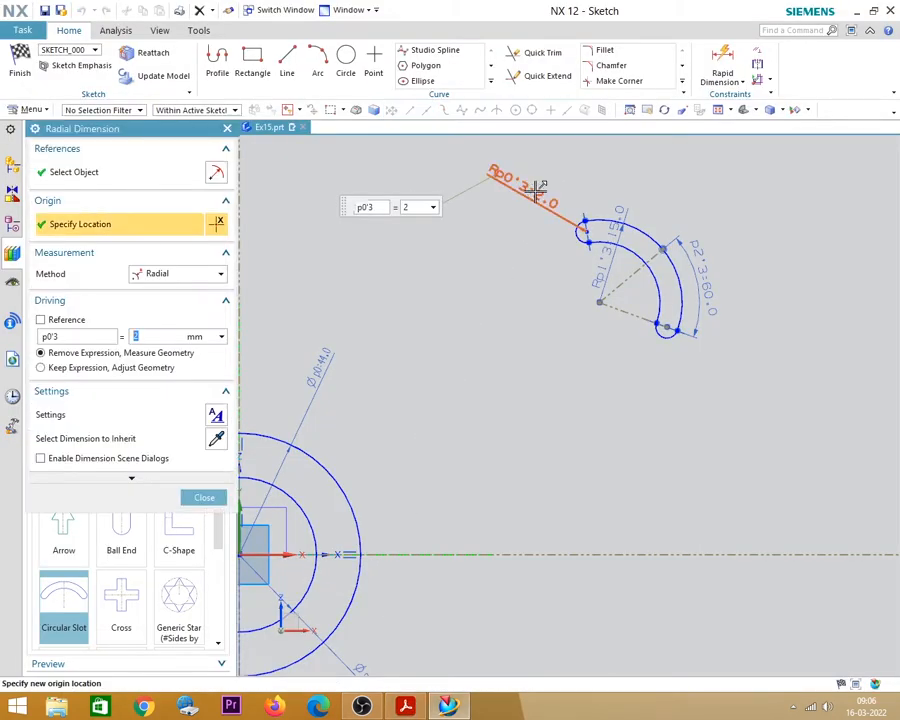
type("5.5")
key("Return")
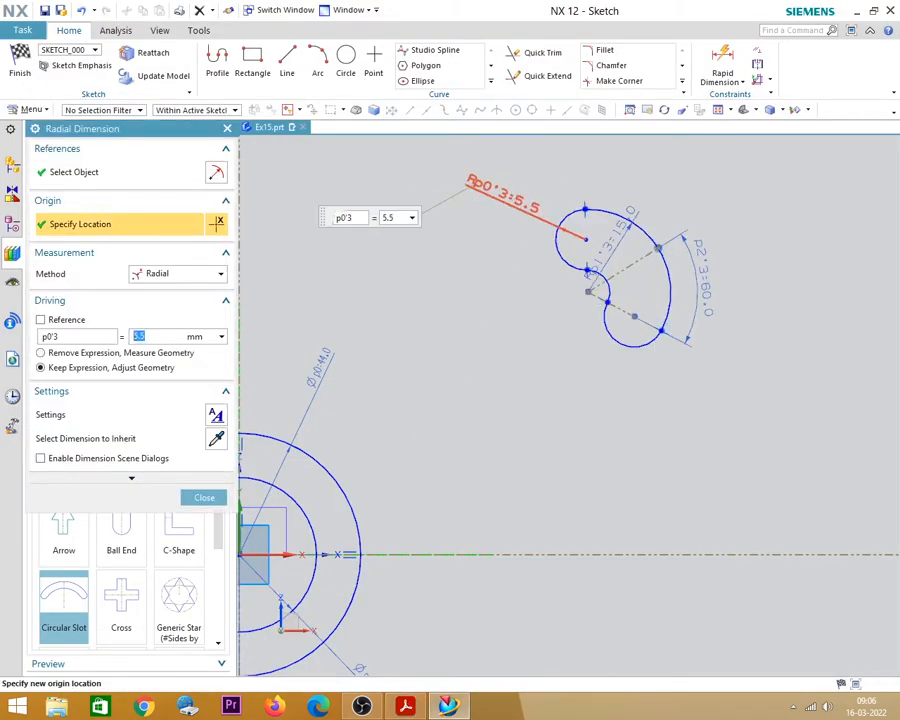
left_click(204, 498)
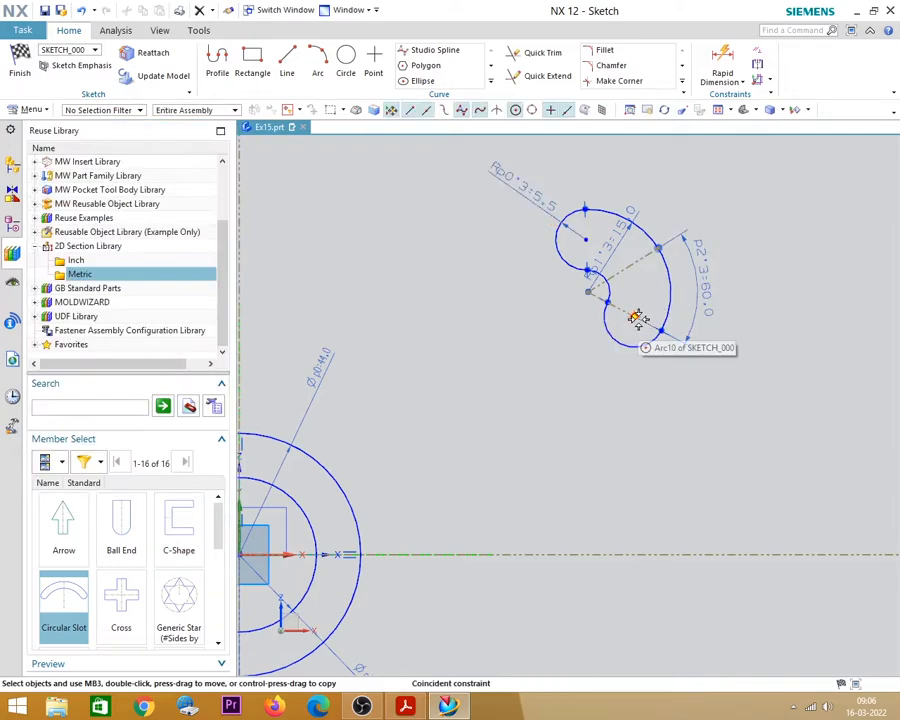
Constrain the center of the circular slot's lower end arc to lie on the horizontal centerline.
left_click(552, 554)
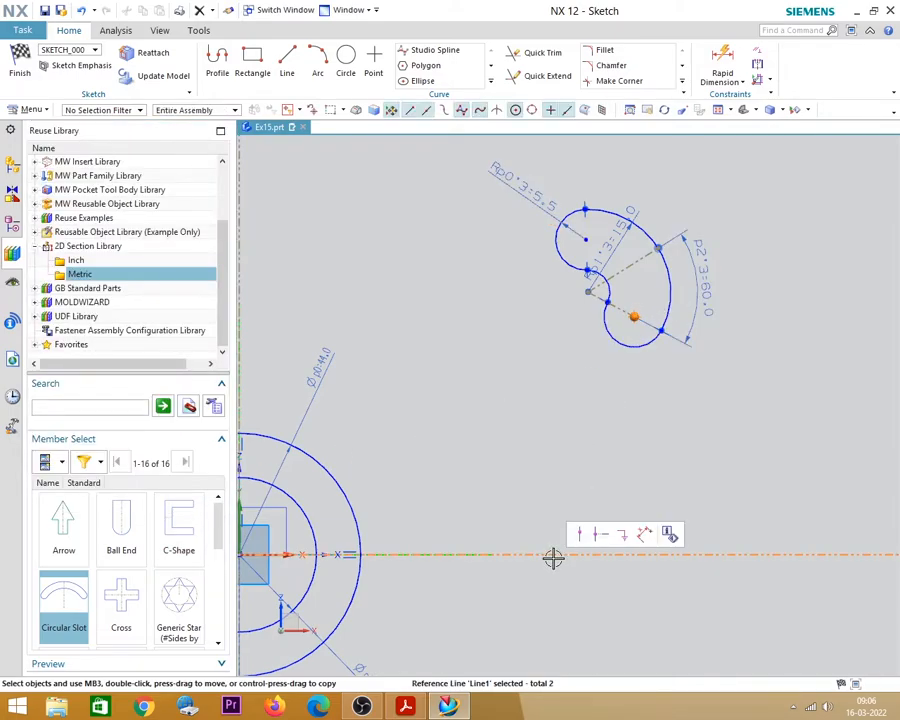
left_click(538, 522)
scroll(615, 412, "down", 3)
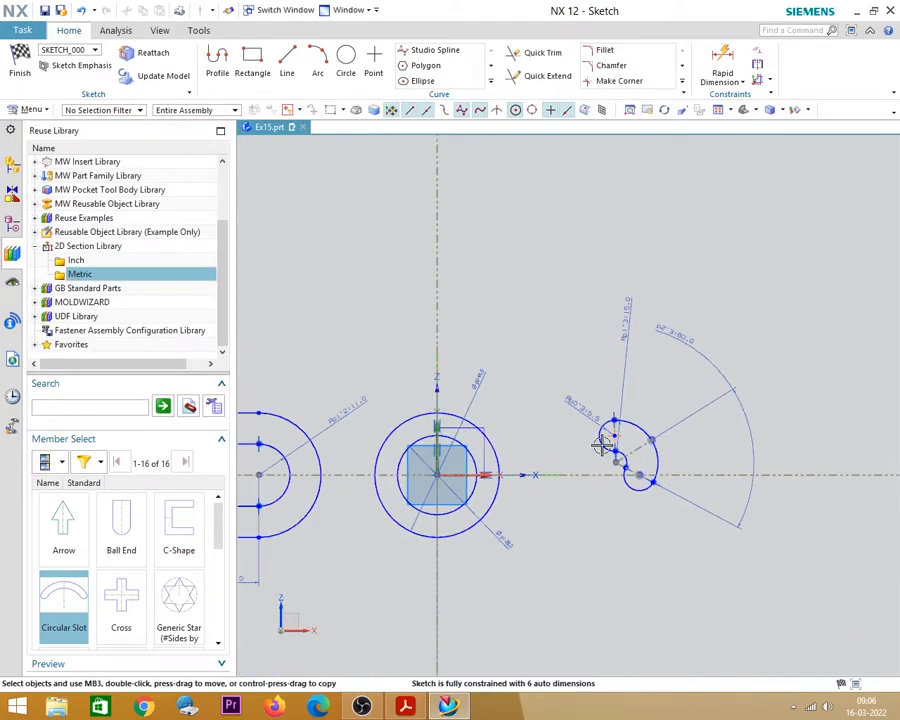
scroll(552, 476, "up", 1)
scroll(669, 456, "up", 3)
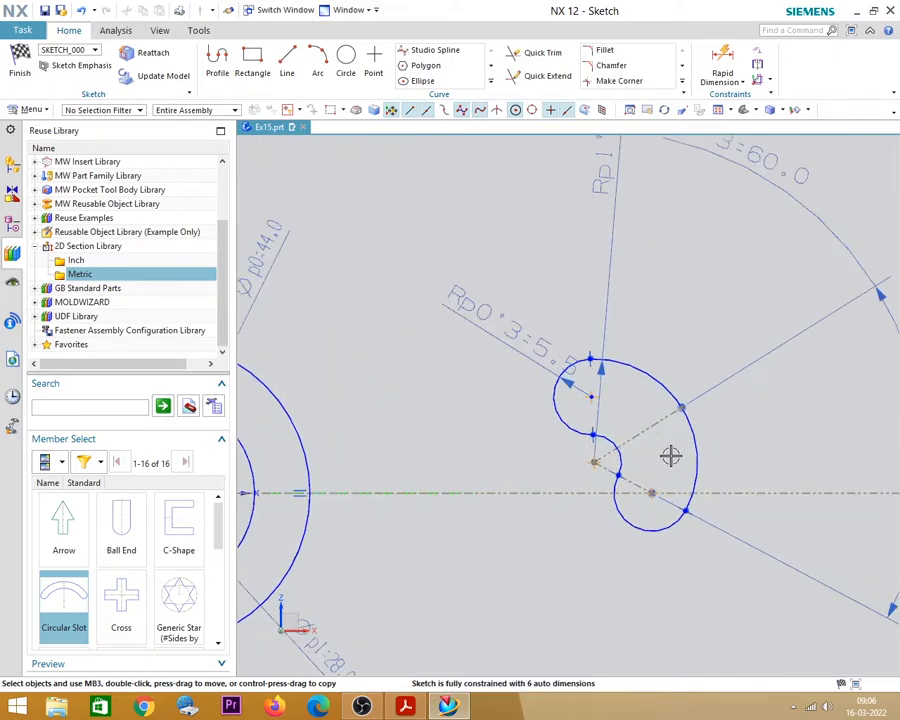
Delete the circular slot's reference line that runs from its arc center to the middle of the outer arc.
left_click(657, 428)
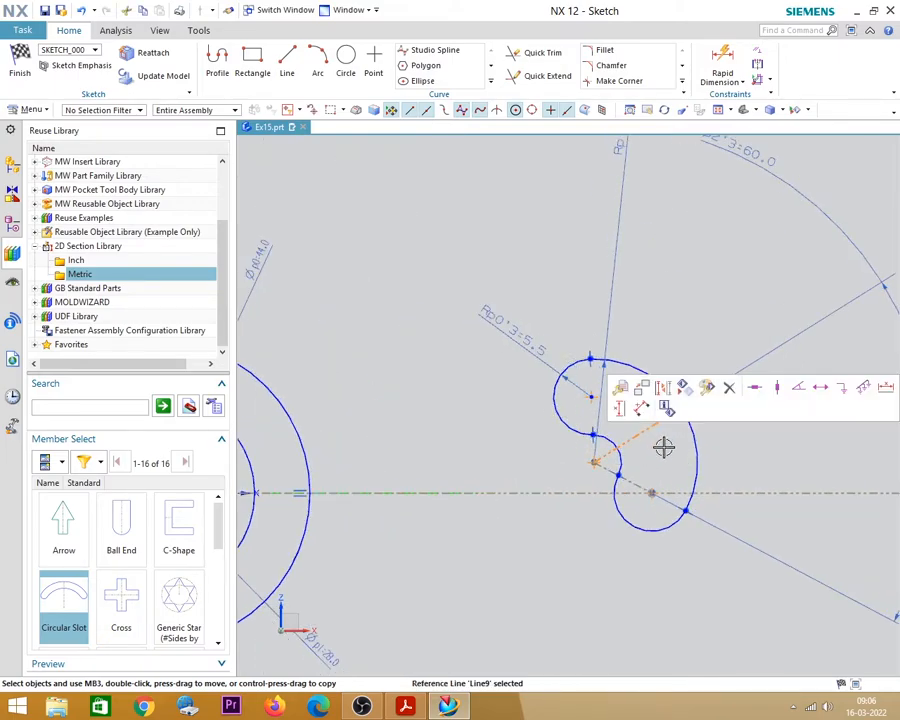
key("Delete")
scroll(600, 476, "down", 3)
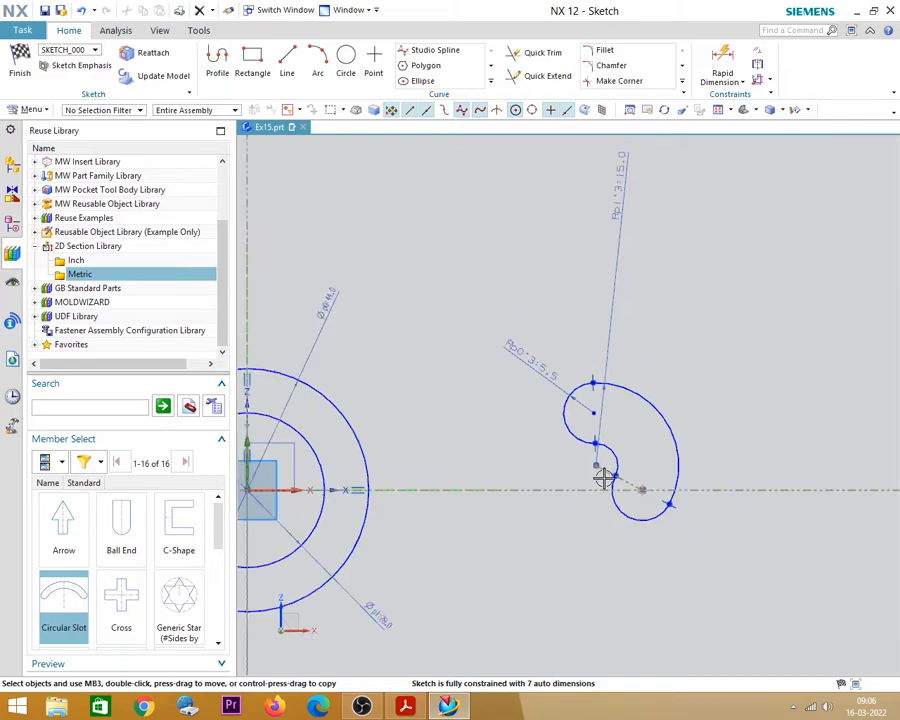
scroll(605, 478, "up", 4)
scroll(631, 362, "down", 2)
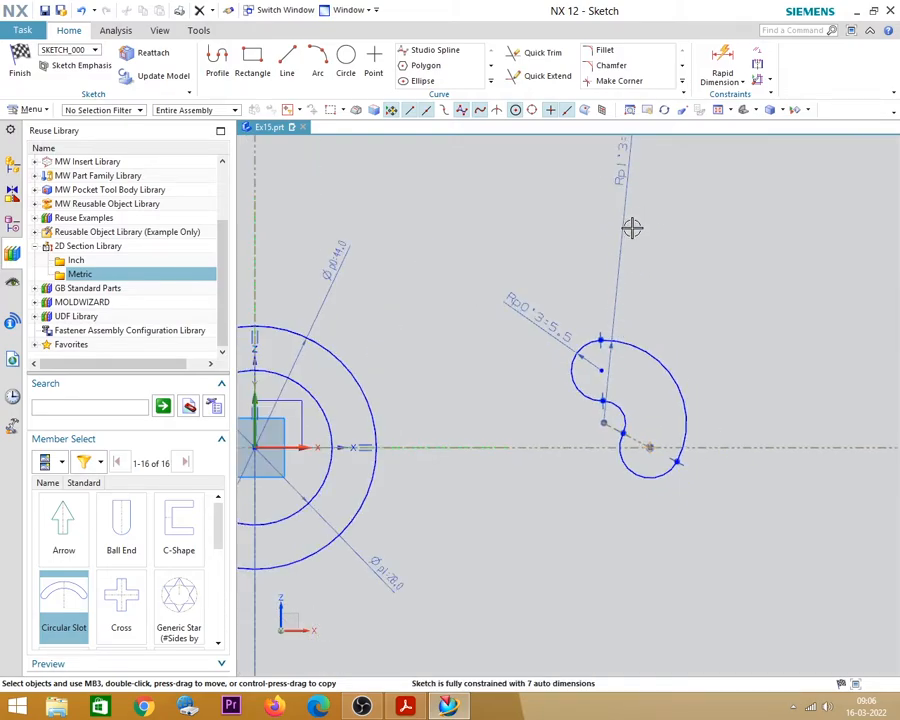
Delete the circular slot's 15 mm radius dimension.
left_click(630, 228)
key("Delete")
scroll(580, 301, "down", 1)
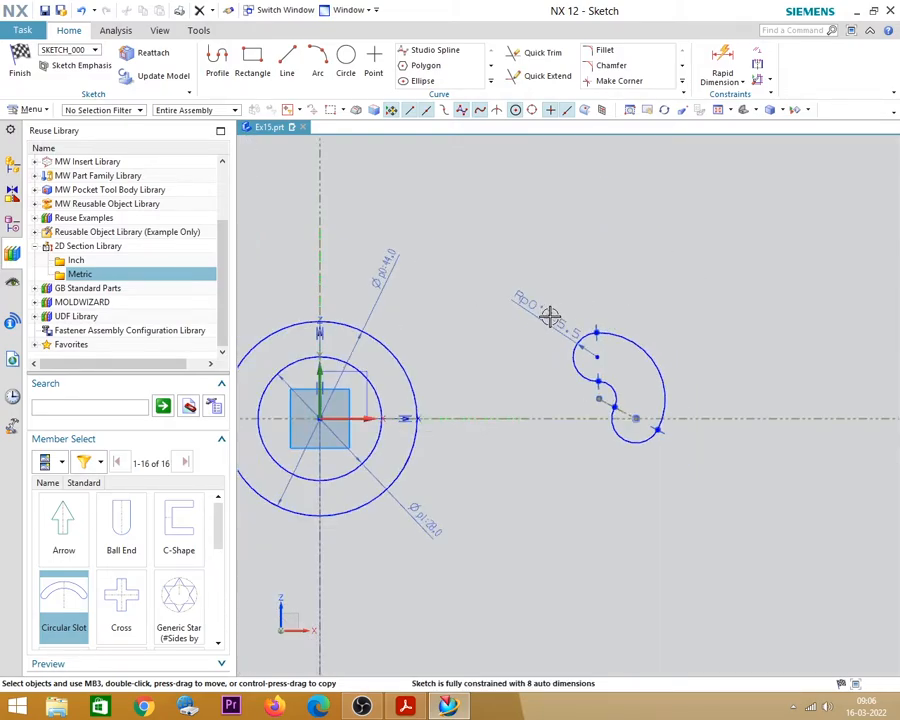
Move the circular slot's end radius dimension farther from the shape, then check the curved slot in the PDF drawing.
left_click_drag(550, 316, 533, 293)
scroll(600, 444, "up", 1)
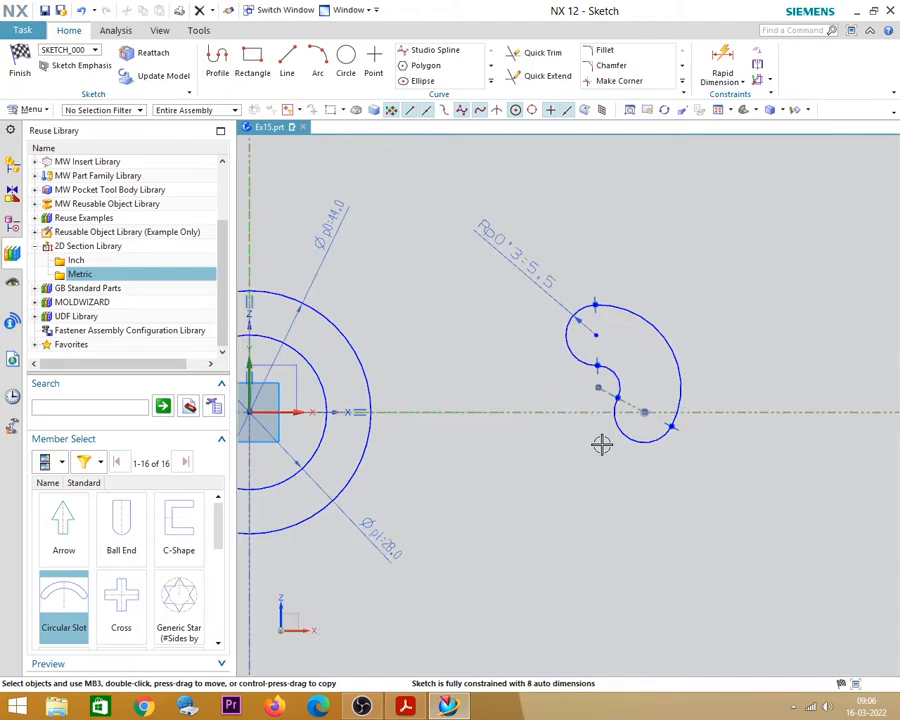
scroll(552, 416, "down", 1)
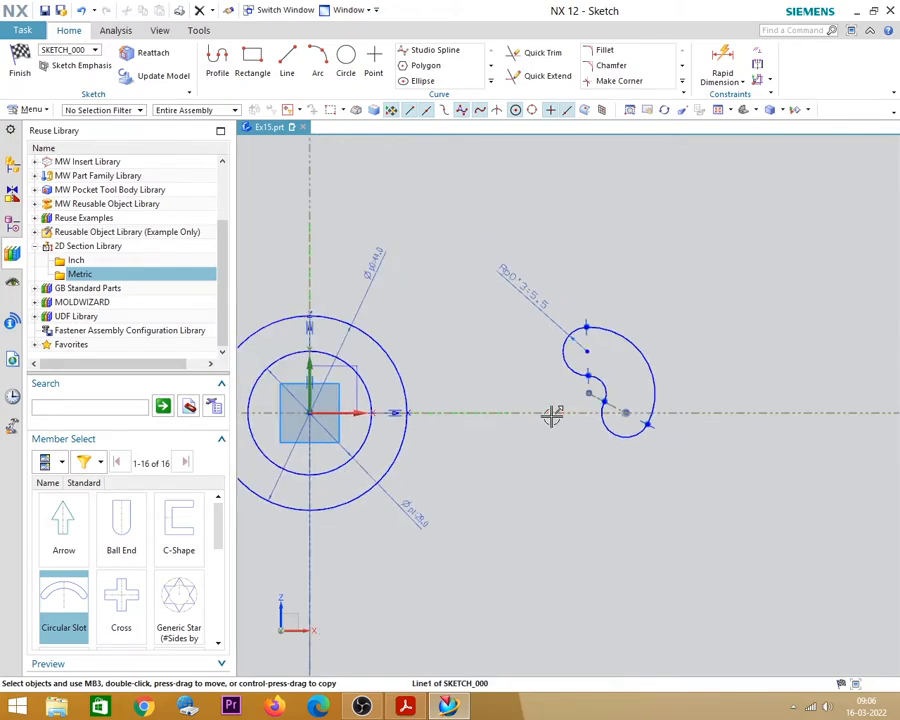
left_click(406, 707)
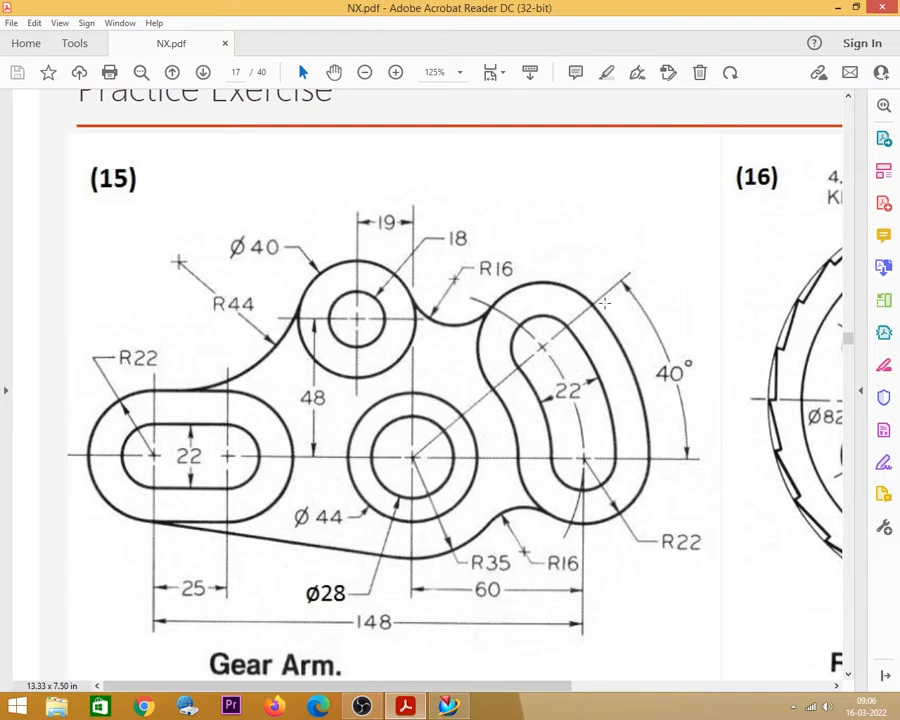
Draw a line from the origin to the center of the circular slot's upper end arc and convert it to a reference line.
left_click(836, 8)
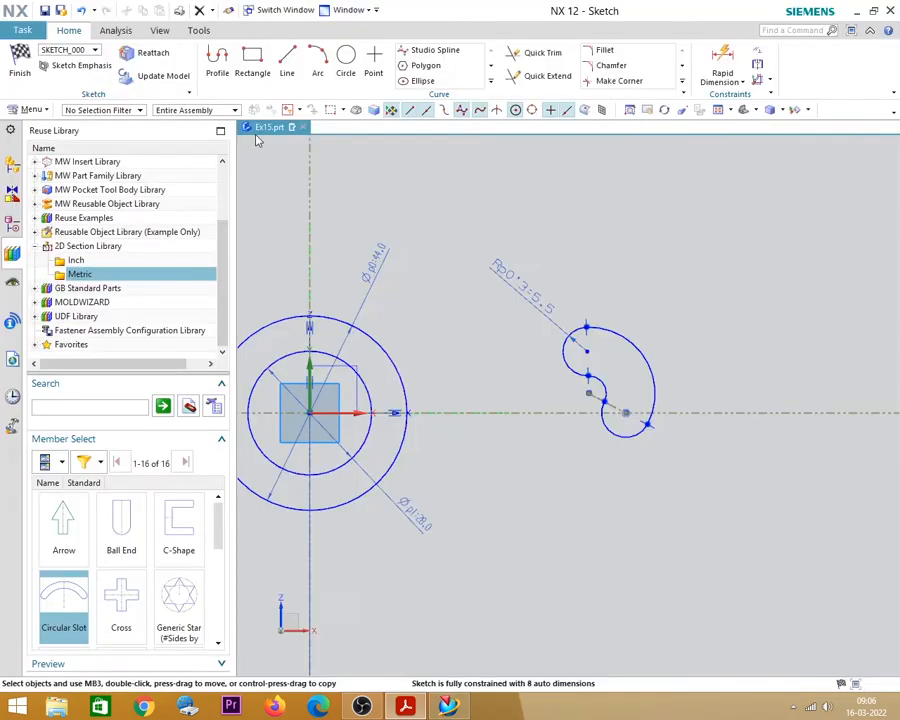
left_click(287, 60)
left_click(309, 413)
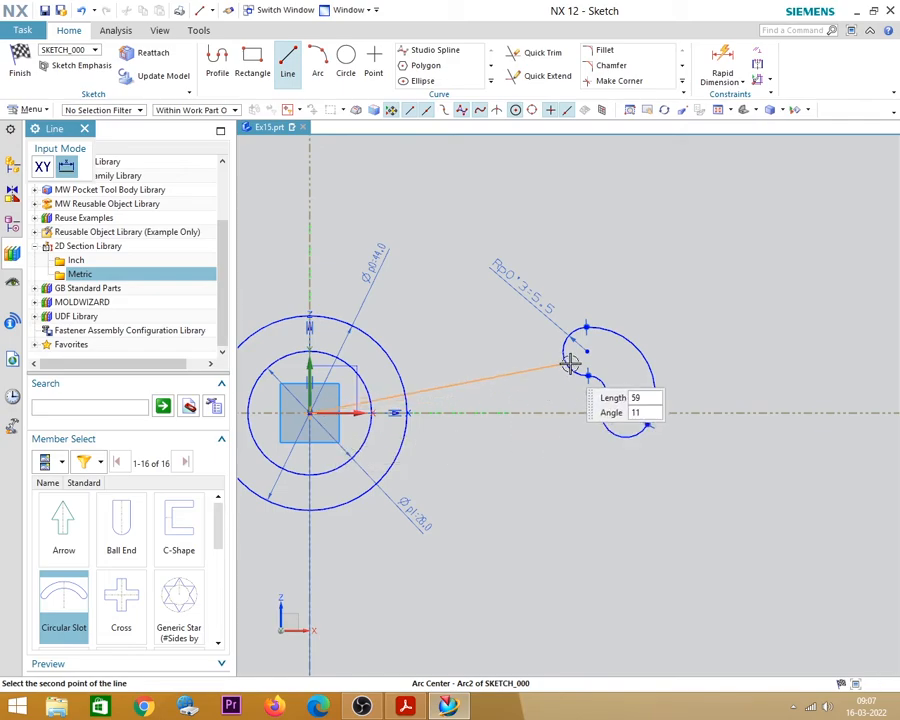
left_click(596, 346)
key("Escape")
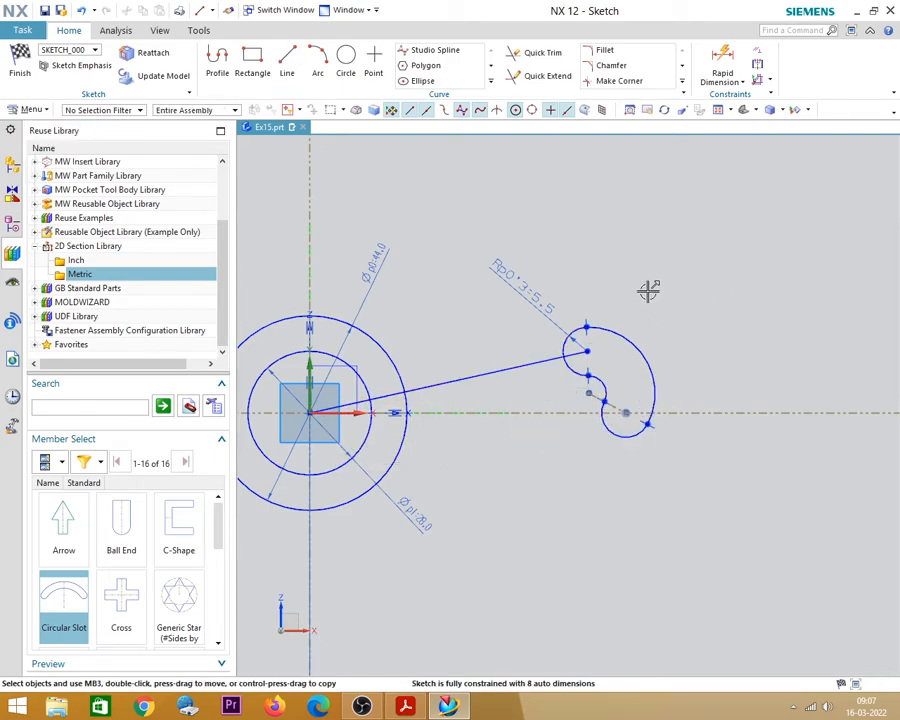
left_click(481, 367)
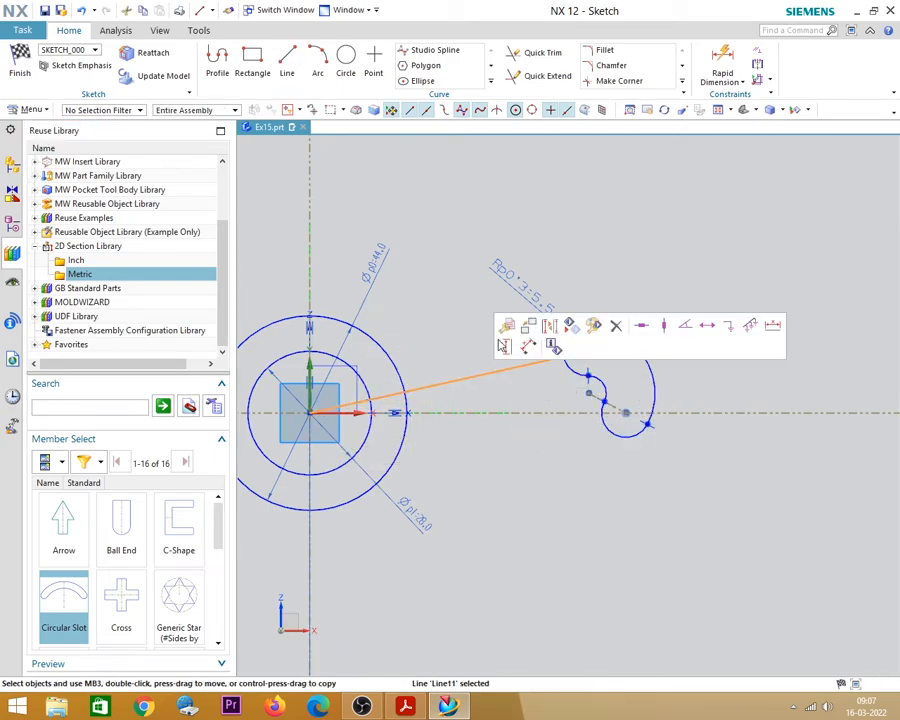
left_click(549, 330)
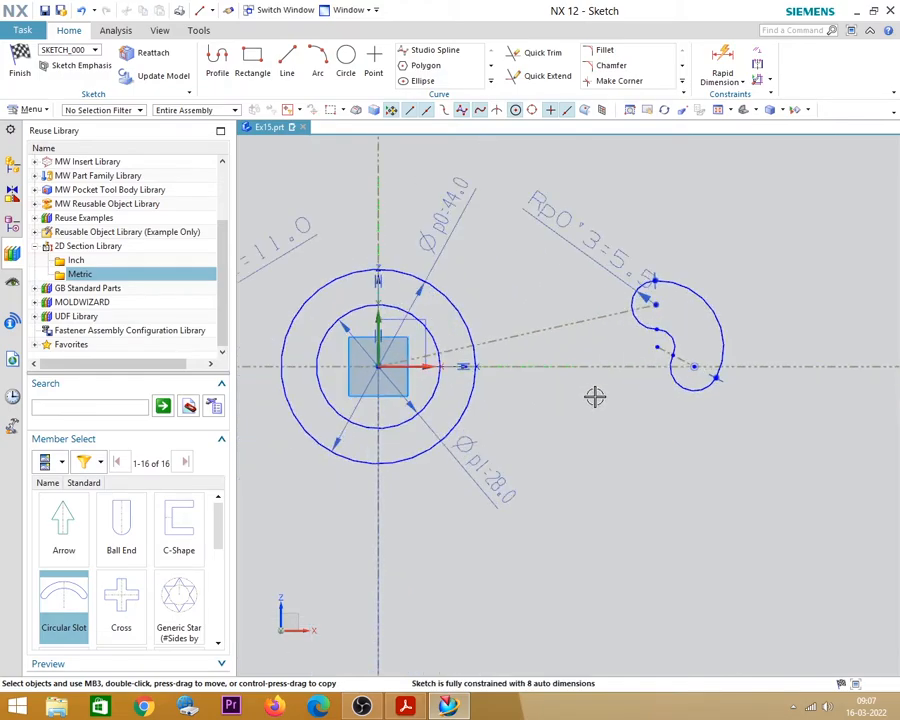
Add an angular dimension of 40° between the horizontal centerline and the circular slot's reference line.
key("d")
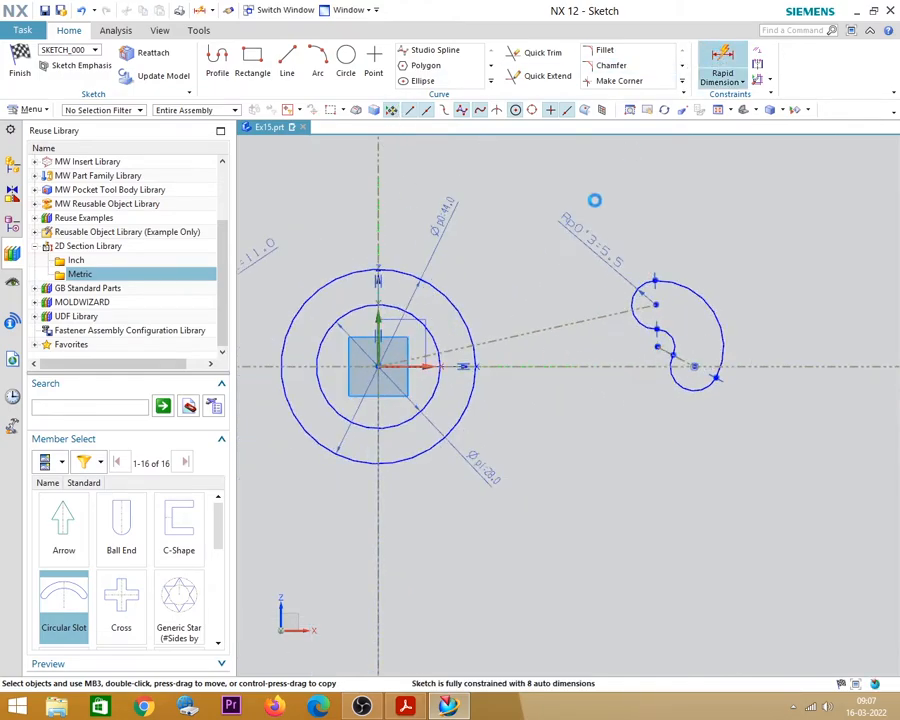
left_click(567, 368)
left_click(567, 331)
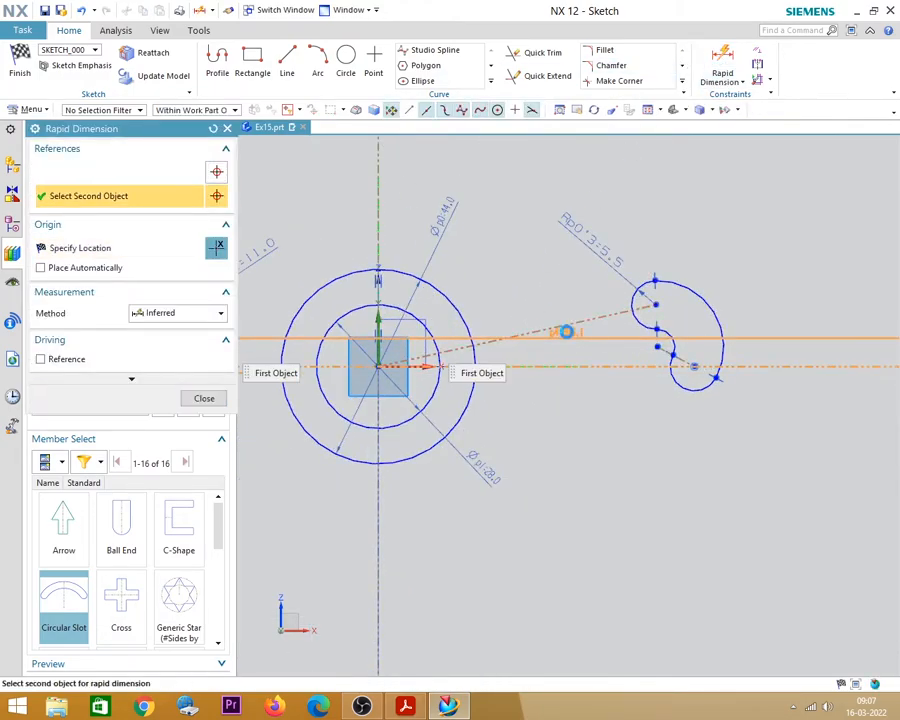
left_click(569, 349)
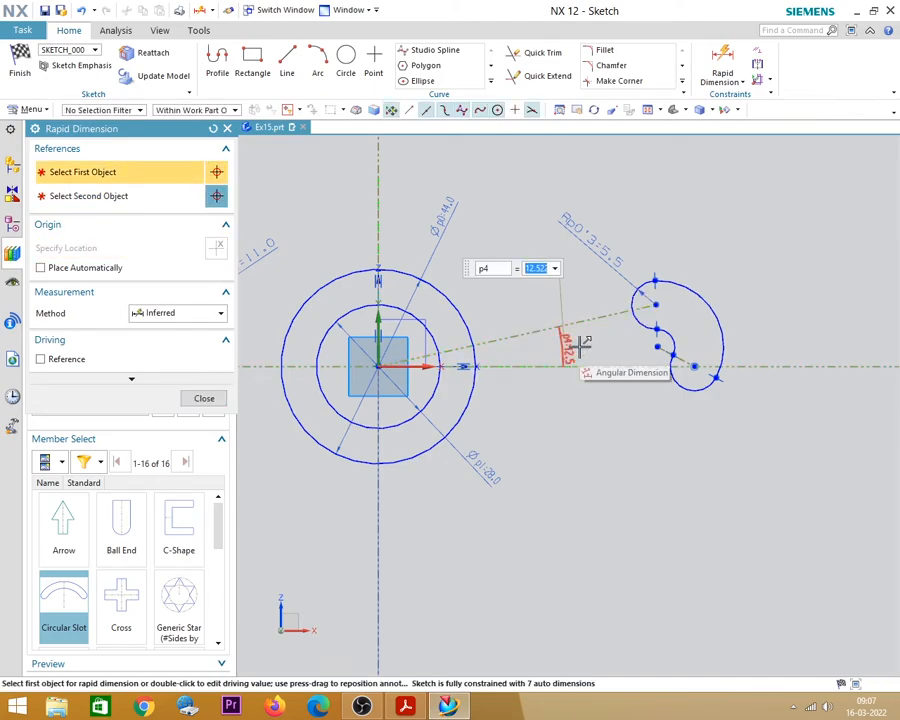
type("40")
key("Return")
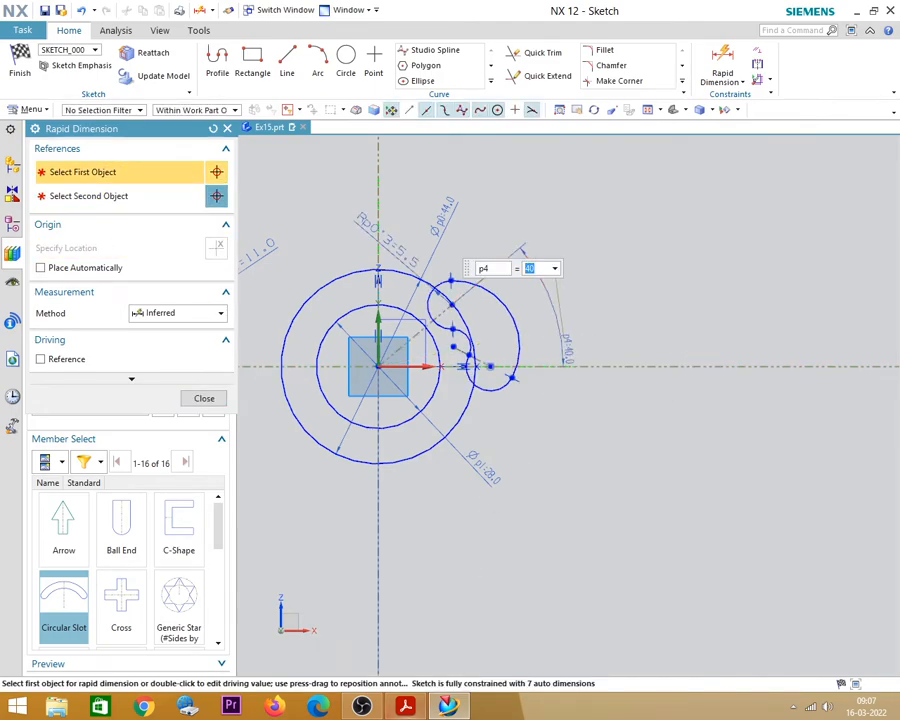
Try to dimension the horizontal distance from the origin to the center of the slot's lower end arc as 60 mm.
left_click(406, 708)
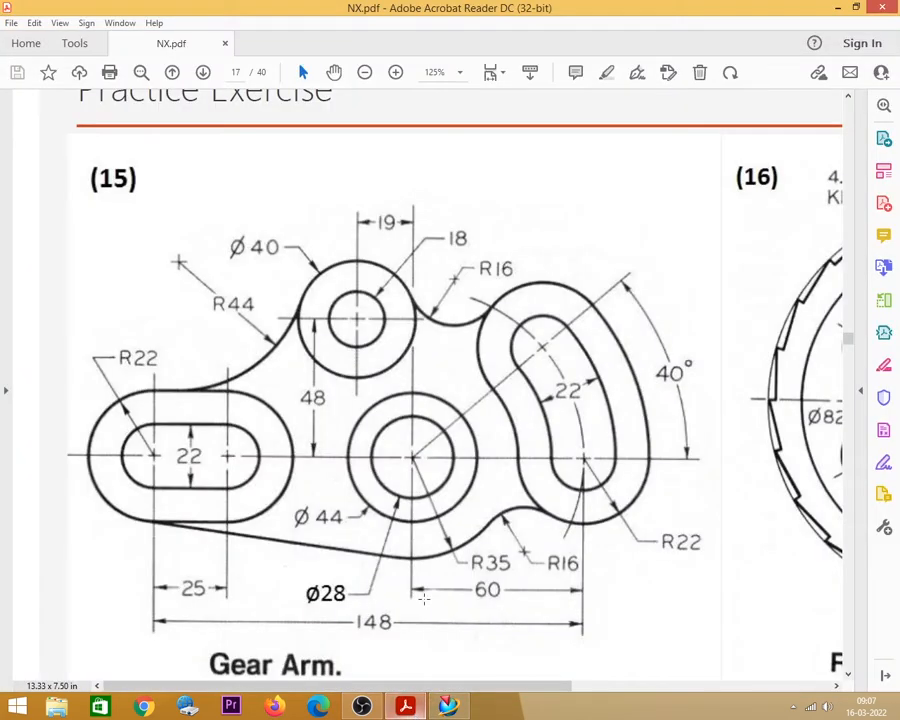
left_click(838, 8)
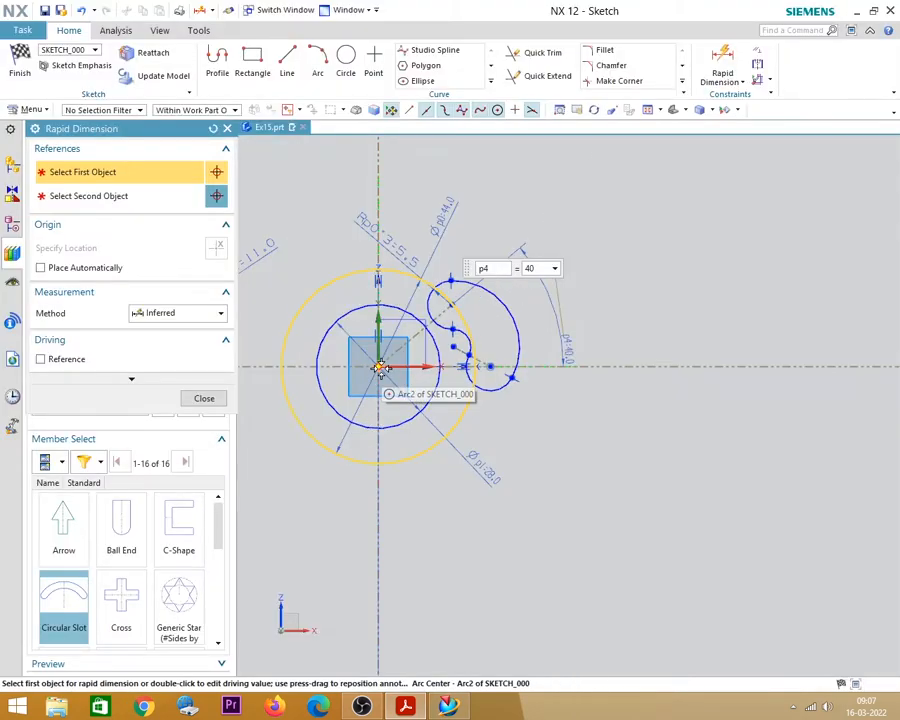
left_click(378, 367)
left_click(490, 366)
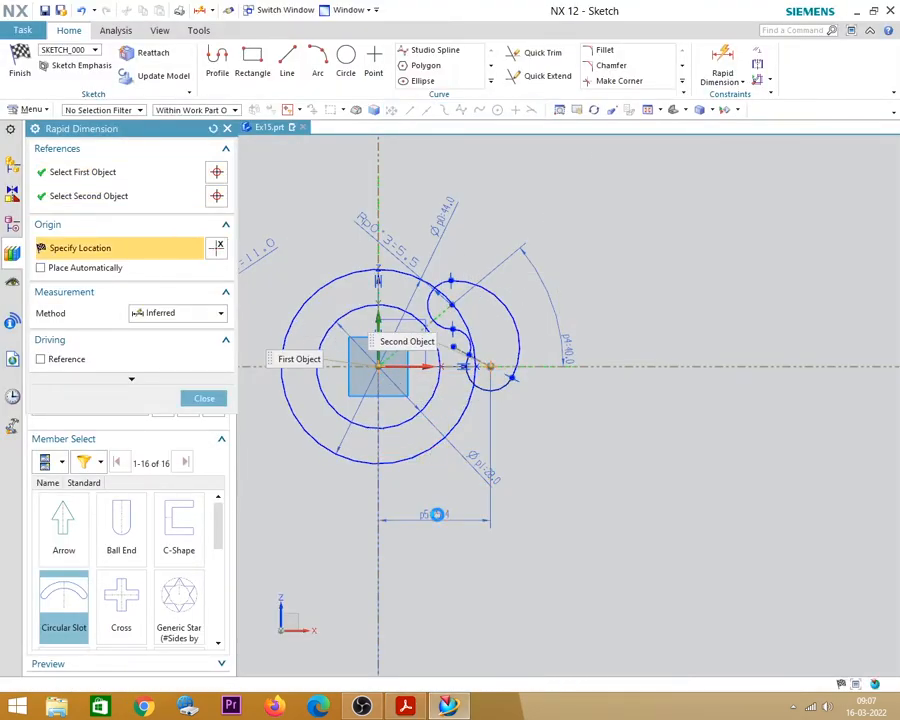
left_click(437, 516)
type("6")
key("Return")
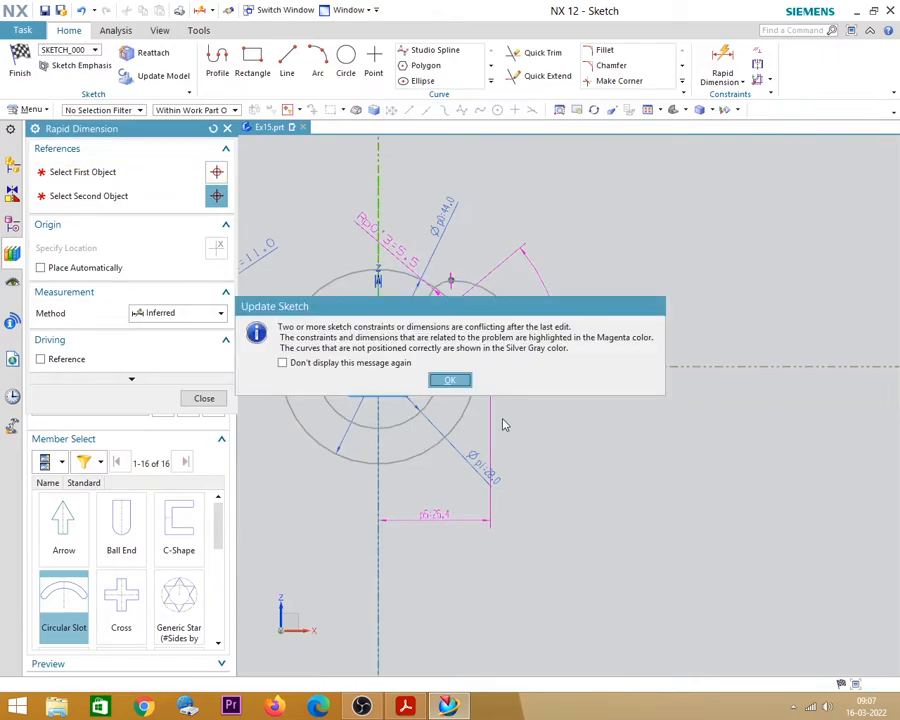
left_click(450, 380)
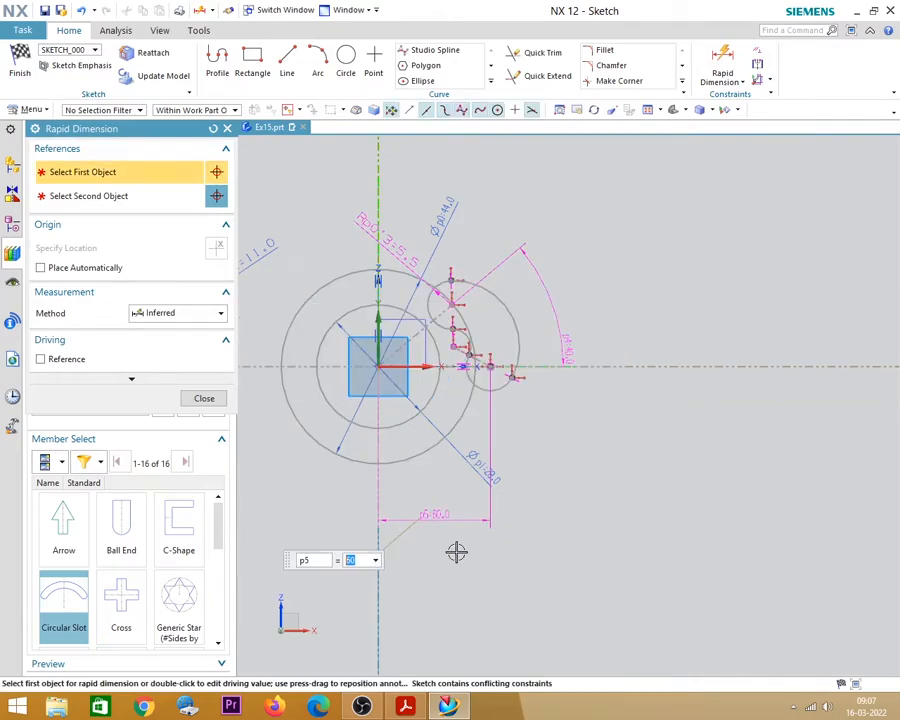
left_click(405, 707)
left_click(405, 707)
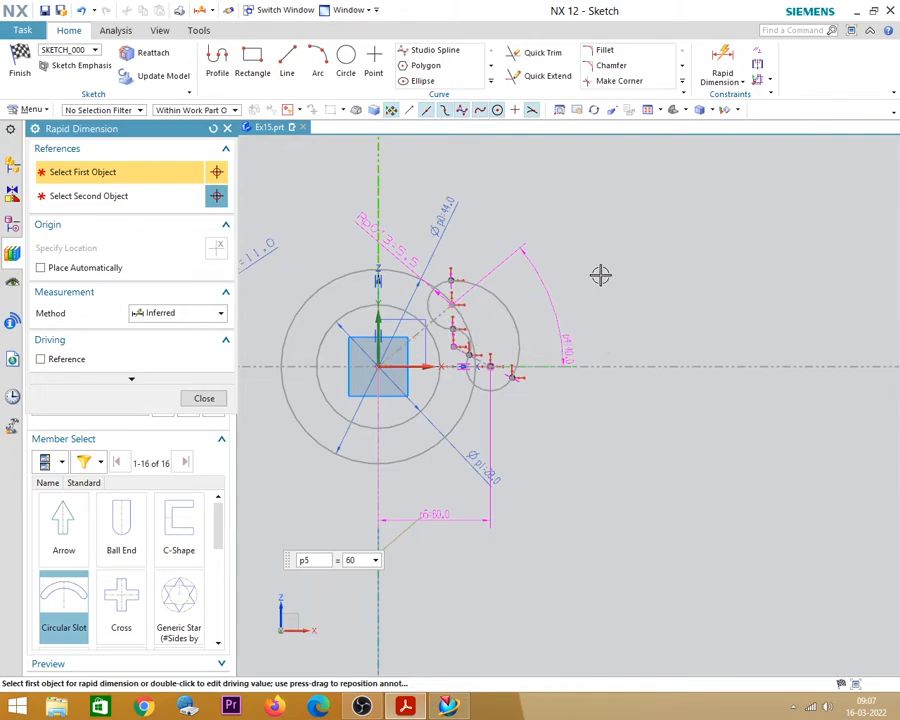
left_click(202, 402)
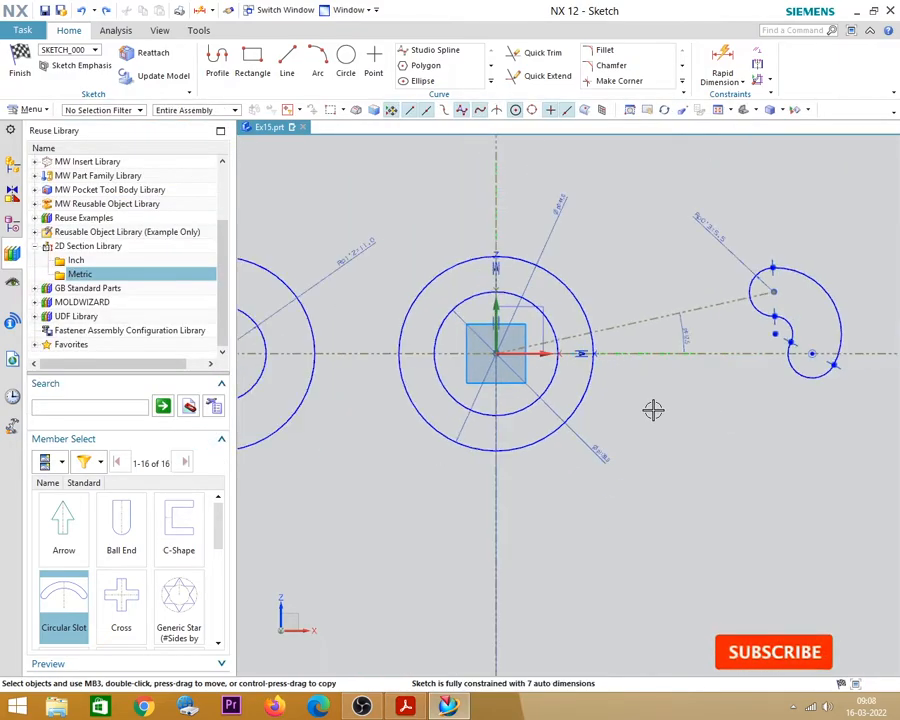
Set the angle between the horizontal centerline and the slot's reference line to 40°.
scroll(734, 394, "up", 1)
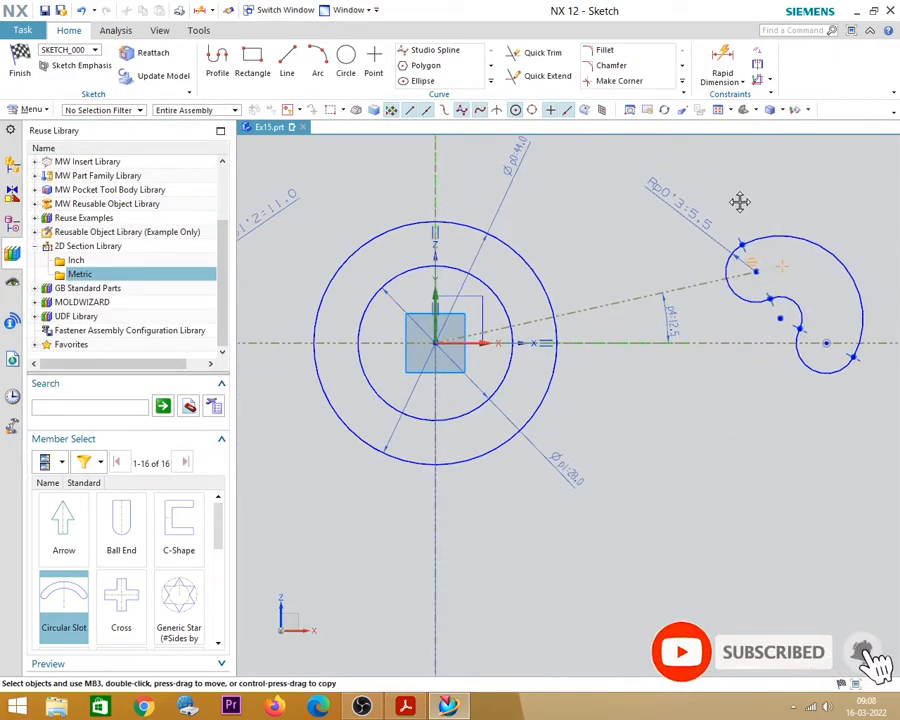
double_click(672, 320)
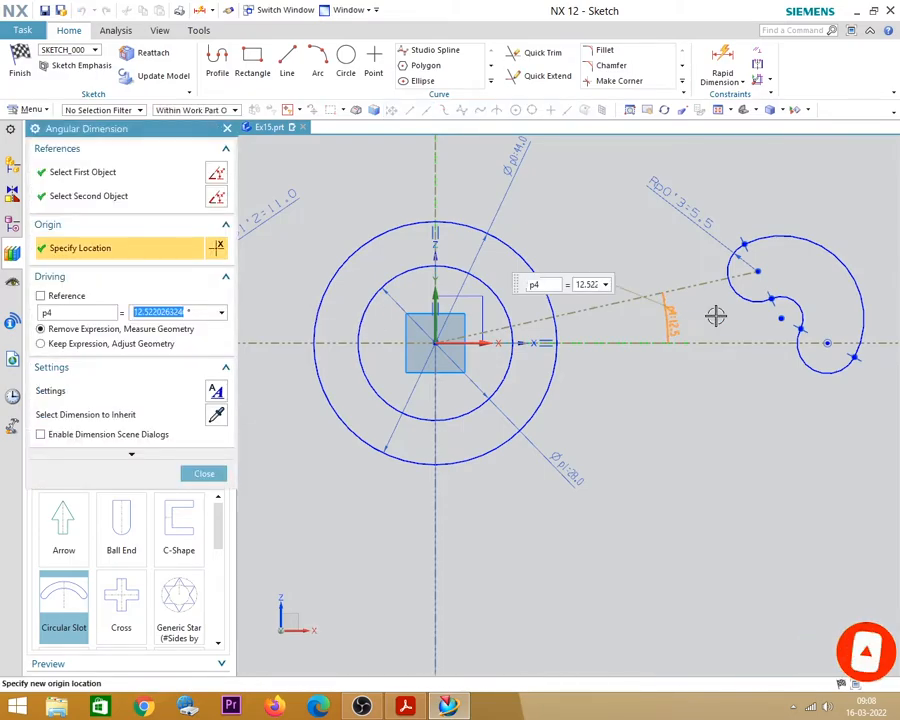
type("40")
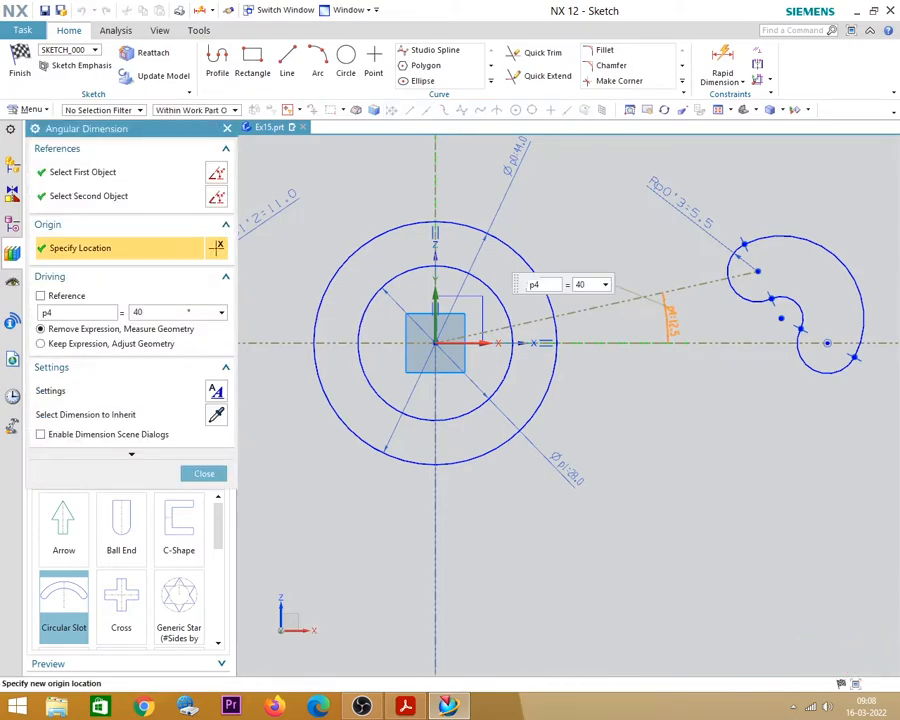
key("Return")
left_click(200, 475)
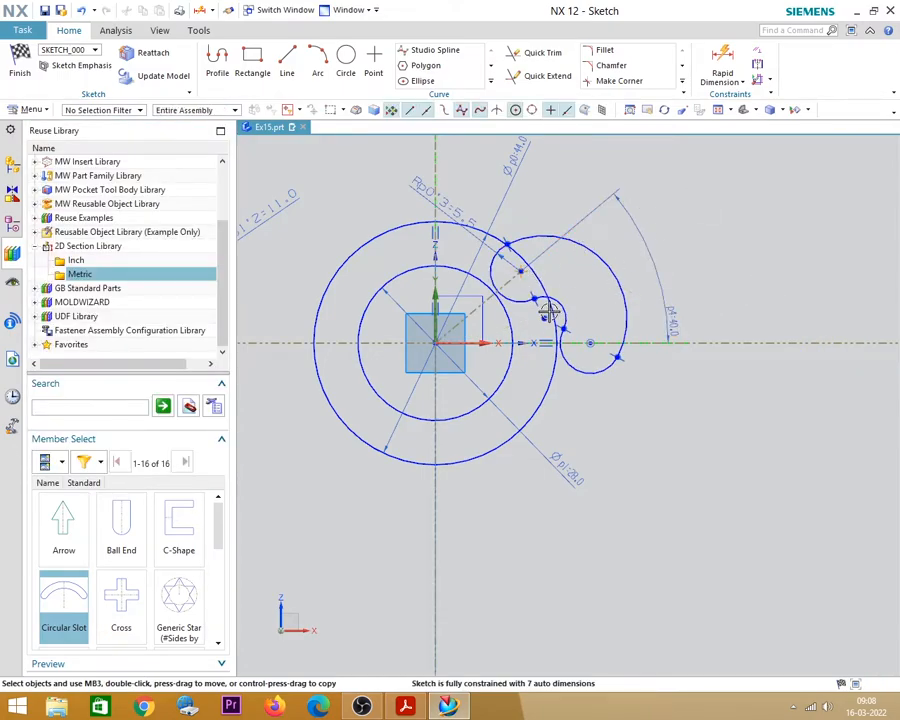
Reshape the circular slot so it curves around the two central circles, and move its 40° dimension farther outward.
mouse_move(543, 318)
left_mouse_down()
mouse_move(715, 231)
mouse_move(675, 241)
mouse_move(721, 249)
mouse_move(676, 259)
left_mouse_up()
scroll(582, 418, "down", 3)
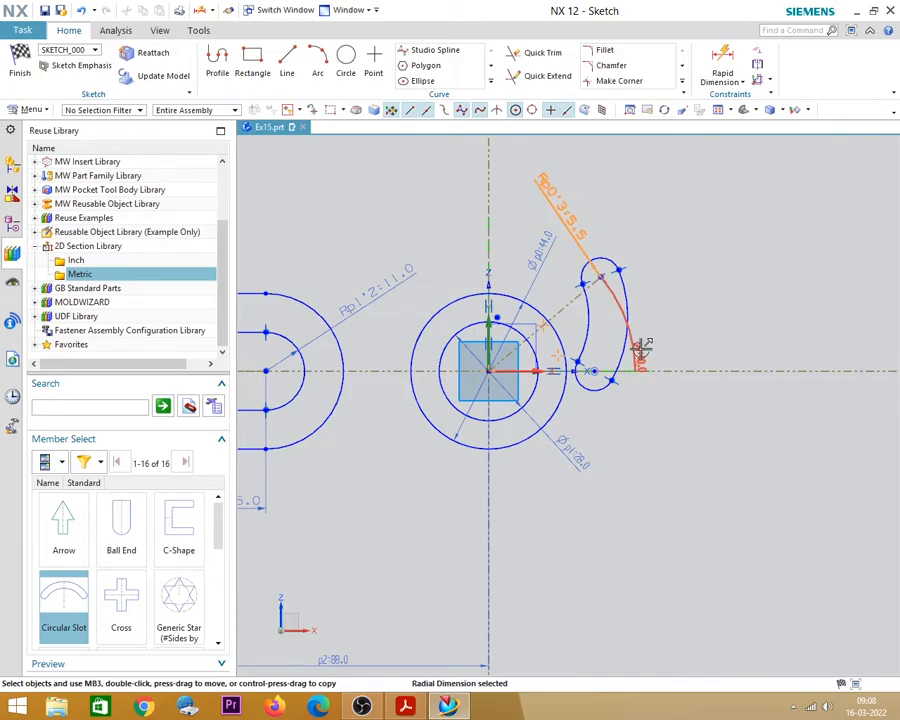
left_click_drag(641, 349, 714, 242)
scroll(649, 326, "down", 1)
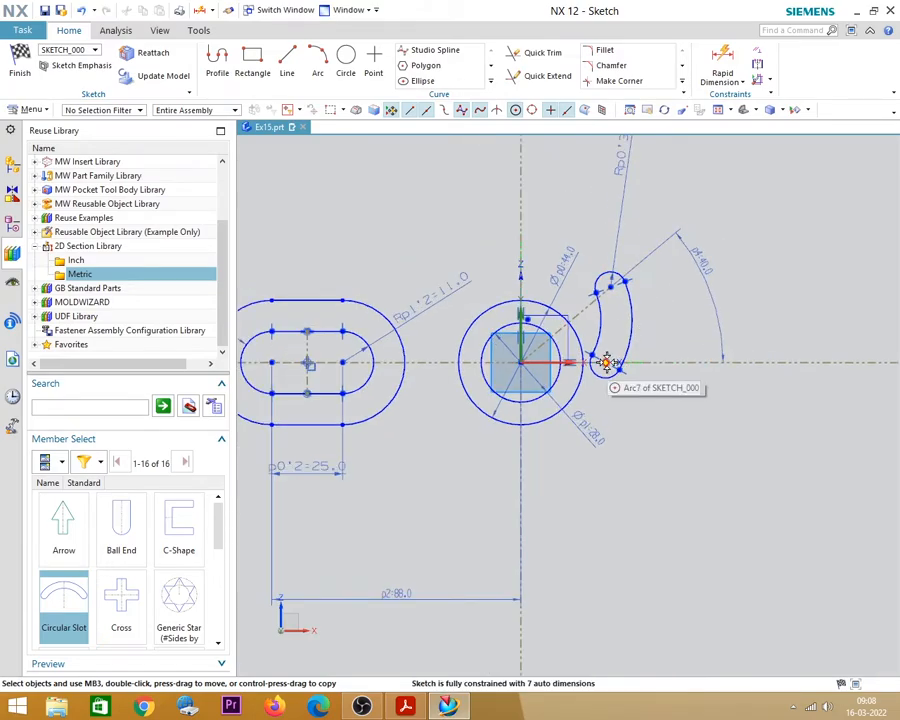
mouse_move(606, 362)
left_mouse_down()
mouse_move(669, 346)
mouse_move(625, 349)
mouse_move(659, 328)
mouse_move(520, 318)
mouse_move(617, 292)
mouse_move(606, 288)
left_mouse_up()
scroll(630, 400, "up", 3)
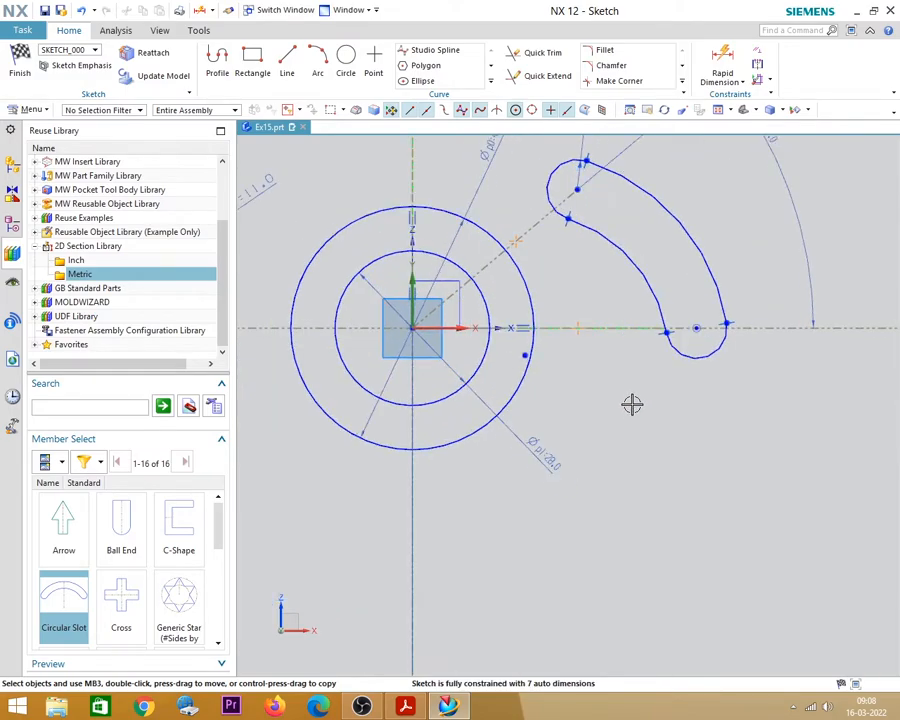
scroll(613, 390, "down", 2)
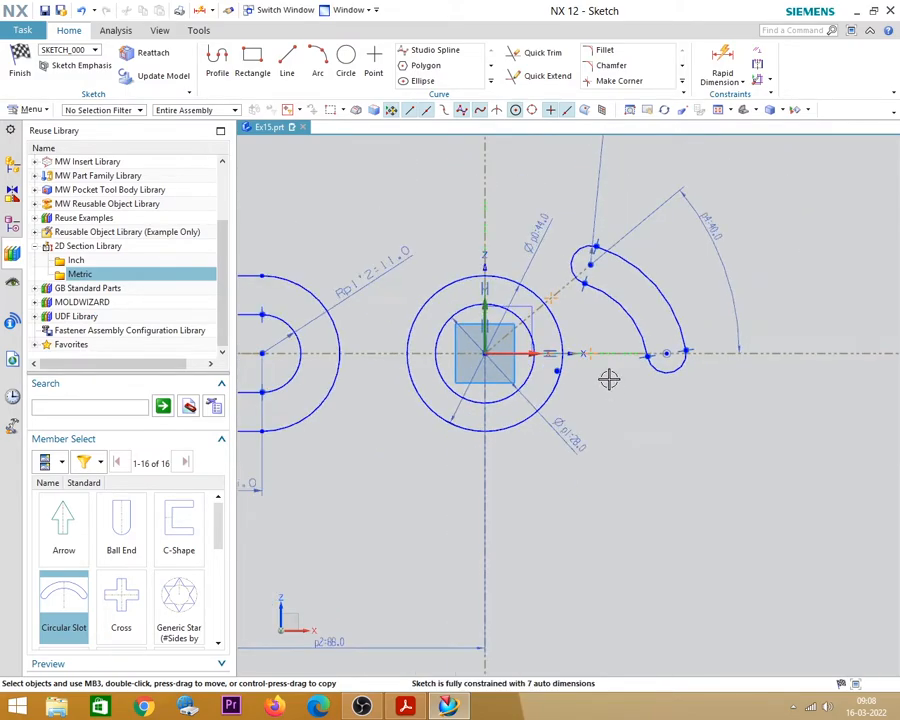
Dimension the horizontal distance from the origin to the center of the slot's lower end arc as 60 mm.
left_click(720, 75)
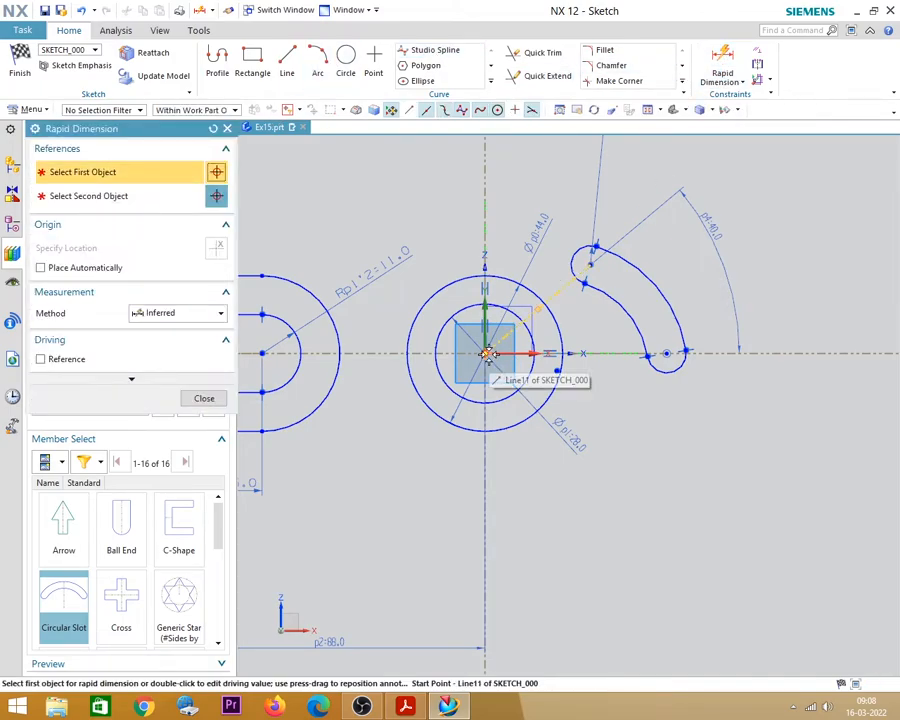
left_click(487, 355)
left_click(669, 352)
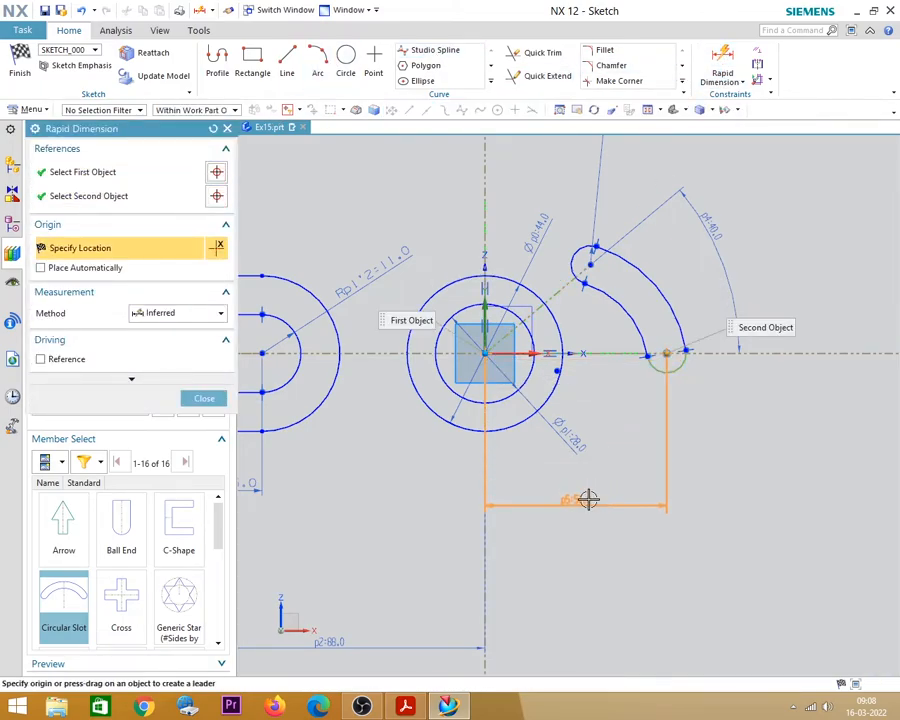
left_click(587, 501)
type("60")
key("Return")
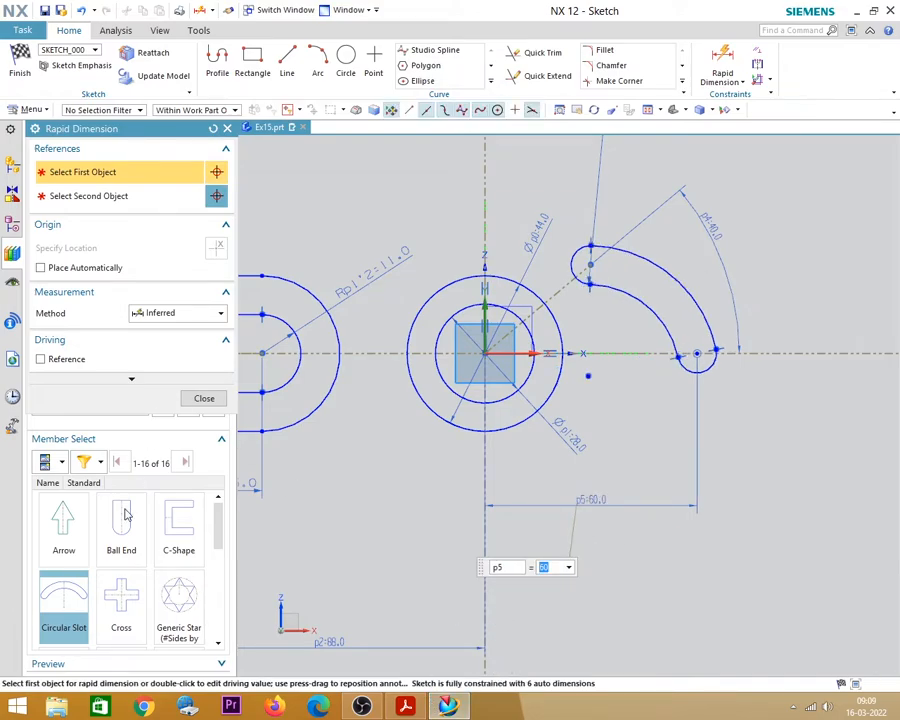
left_click(208, 403)
Check the curved slot in the PDF drawing, then constrain the lower endpoint of the slot's inner arc to the horizontal centerline.
left_click(404, 707)
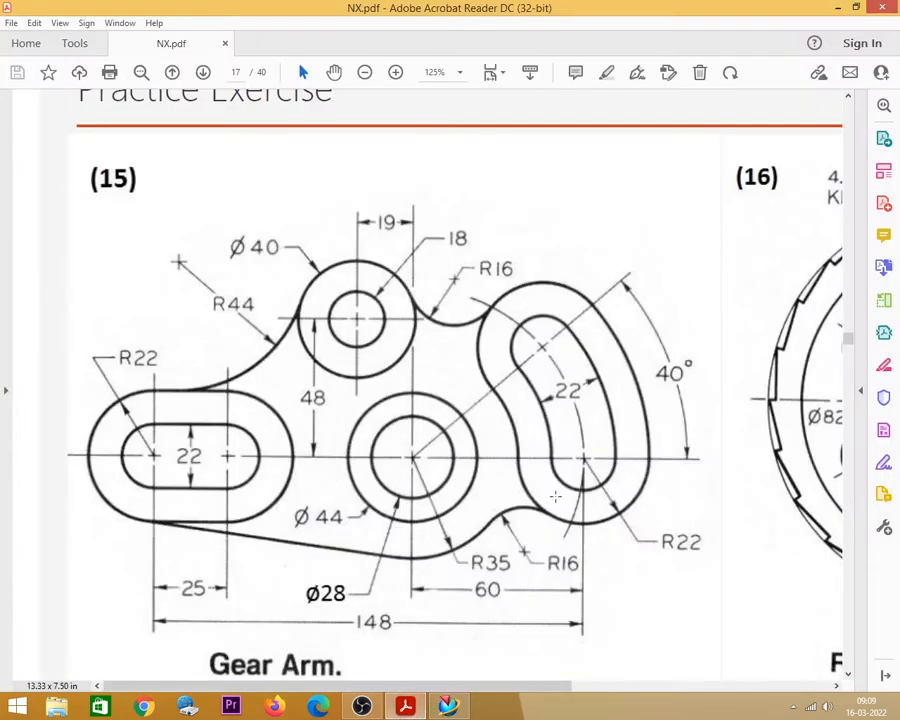
key("alt+Tab")
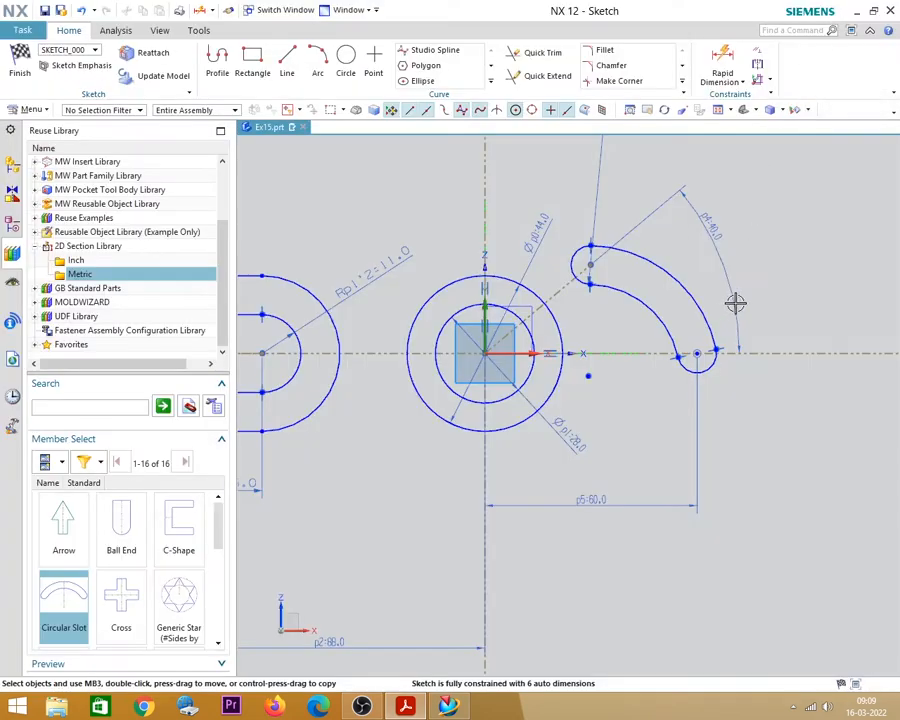
left_click(676, 356)
left_click(628, 351)
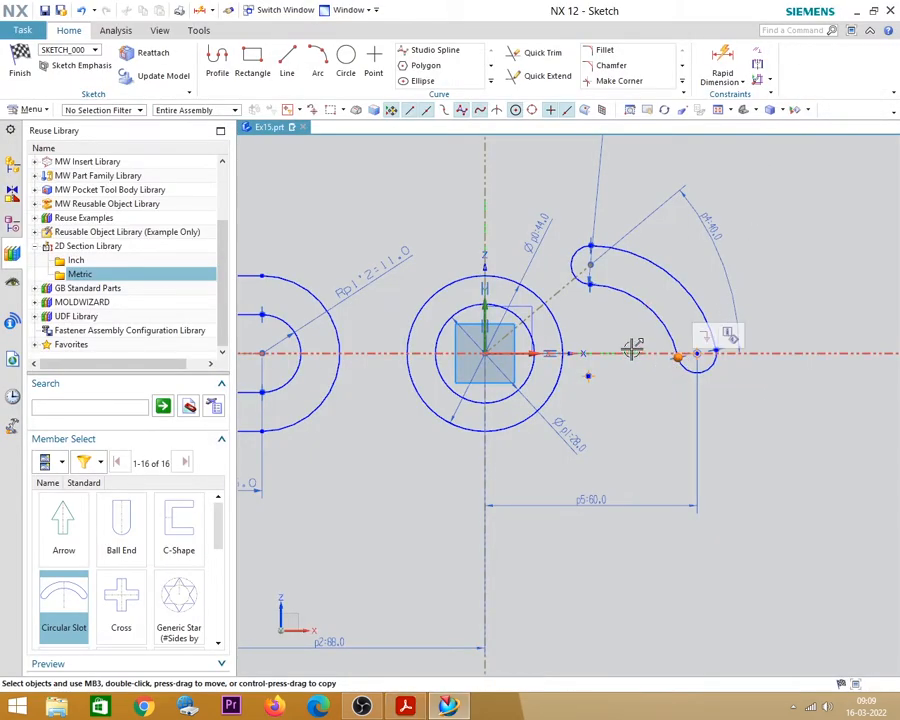
left_click(660, 321)
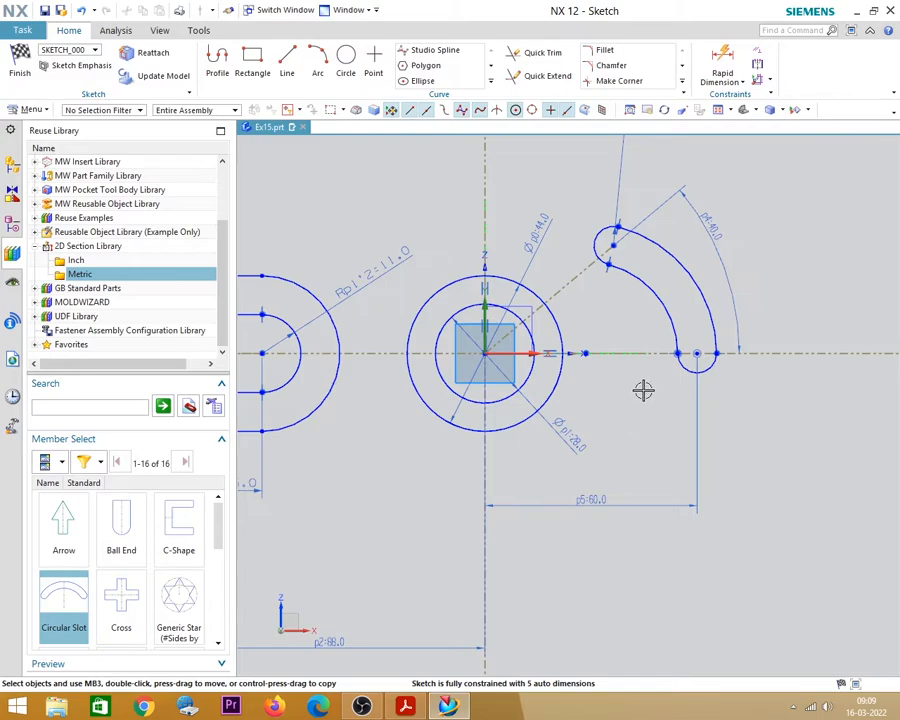
Constrain the upper endpoint of the slot's inner arc to lie on the 40° reference line, then inspect the slot.
scroll(613, 271, "down", 4)
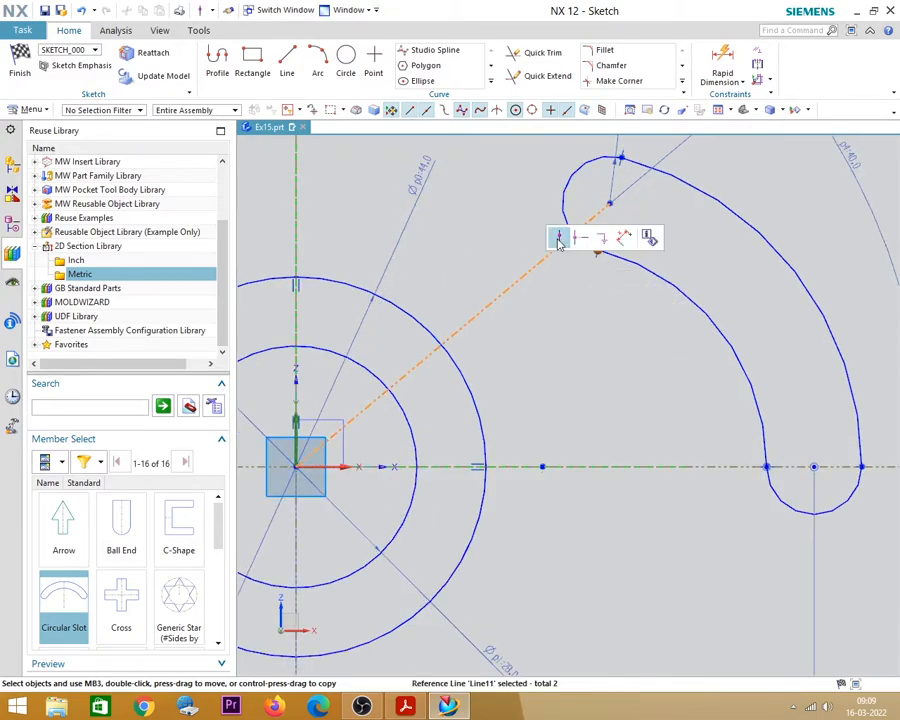
left_click(566, 236)
scroll(620, 330, "up", 4)
scroll(648, 385, "up", 3)
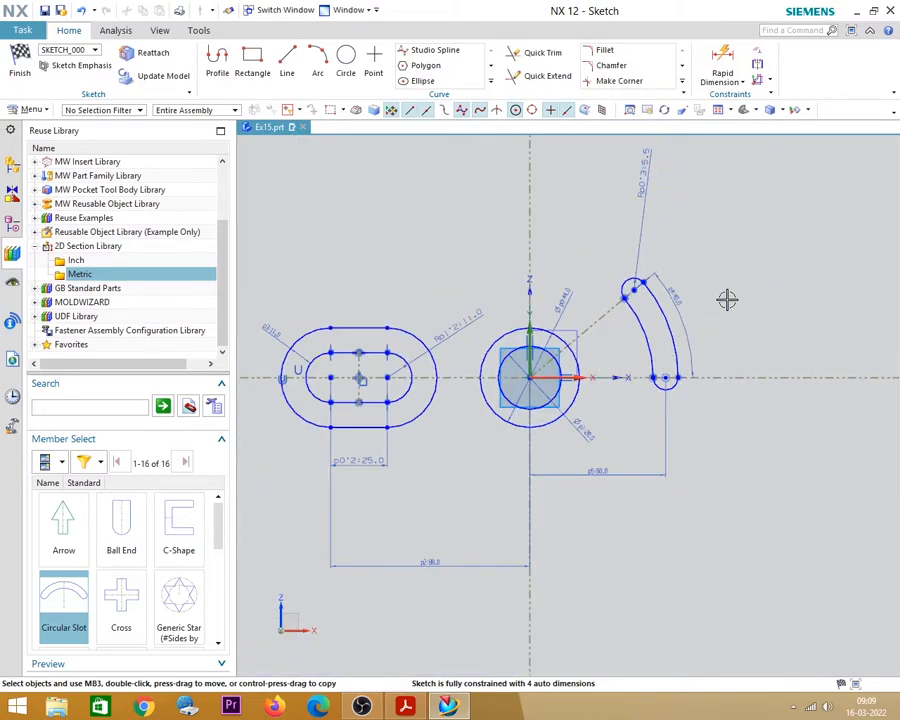
scroll(665, 326, "down", 3)
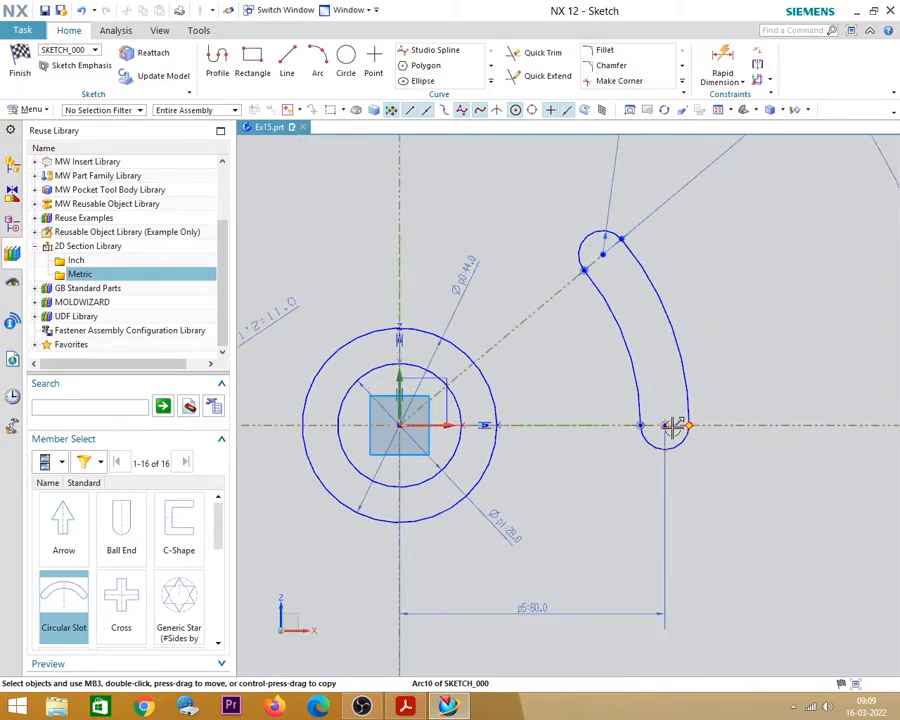
scroll(713, 424, "up", 2)
scroll(598, 432, "up", 1)
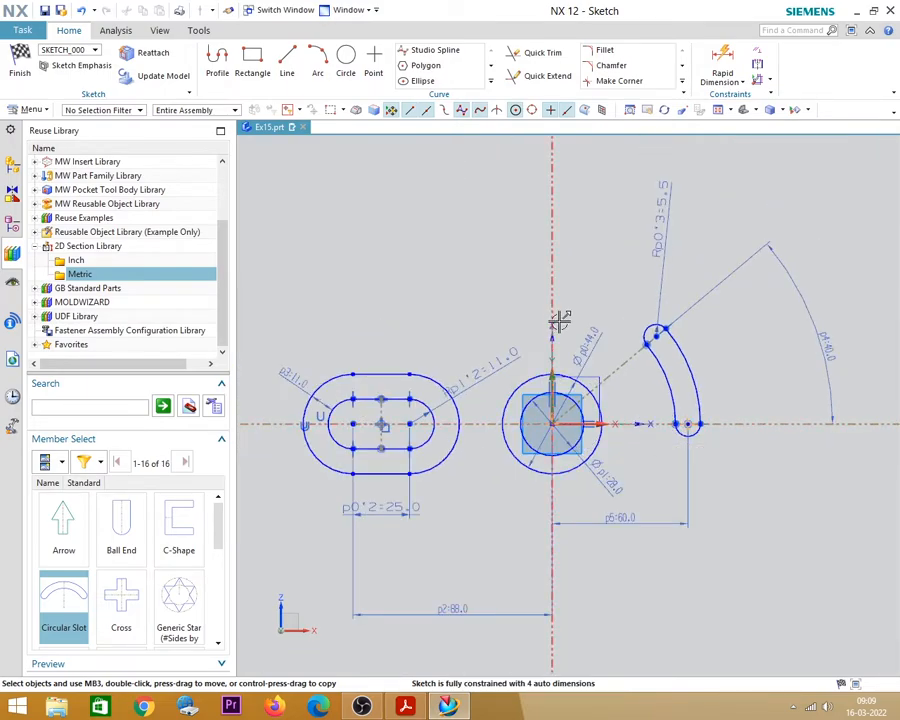
Inspect the curved slot, then move its 60 mm horizontal dimension slightly farther below the sketch.
scroll(545, 320, "up", 1)
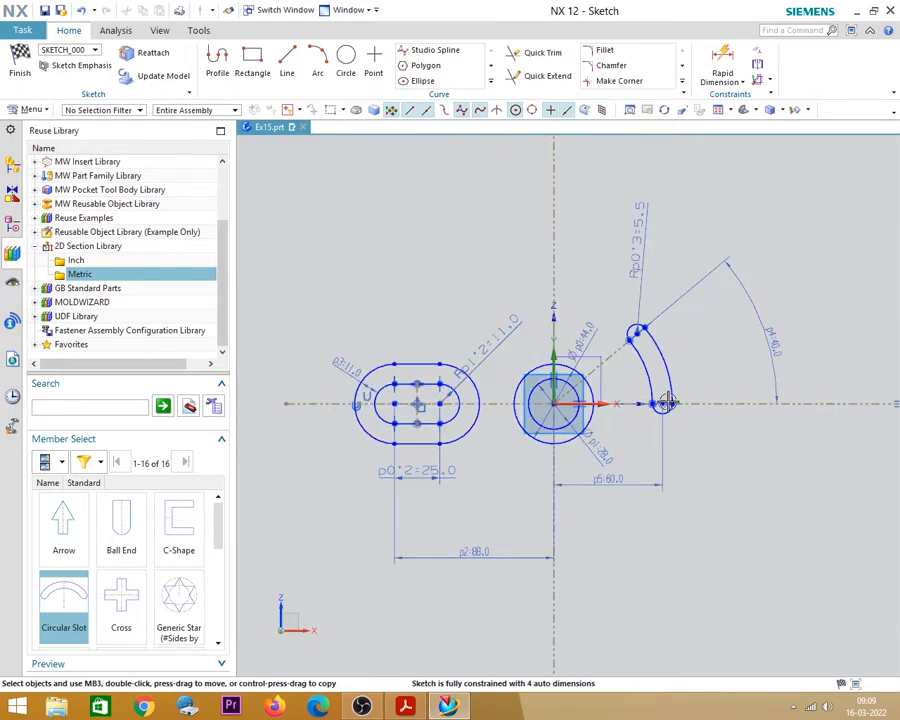
scroll(222, 530, "down", 1)
scroll(217, 515, "up", 1)
scroll(648, 400, "down", 2)
scroll(650, 405, "down", 1)
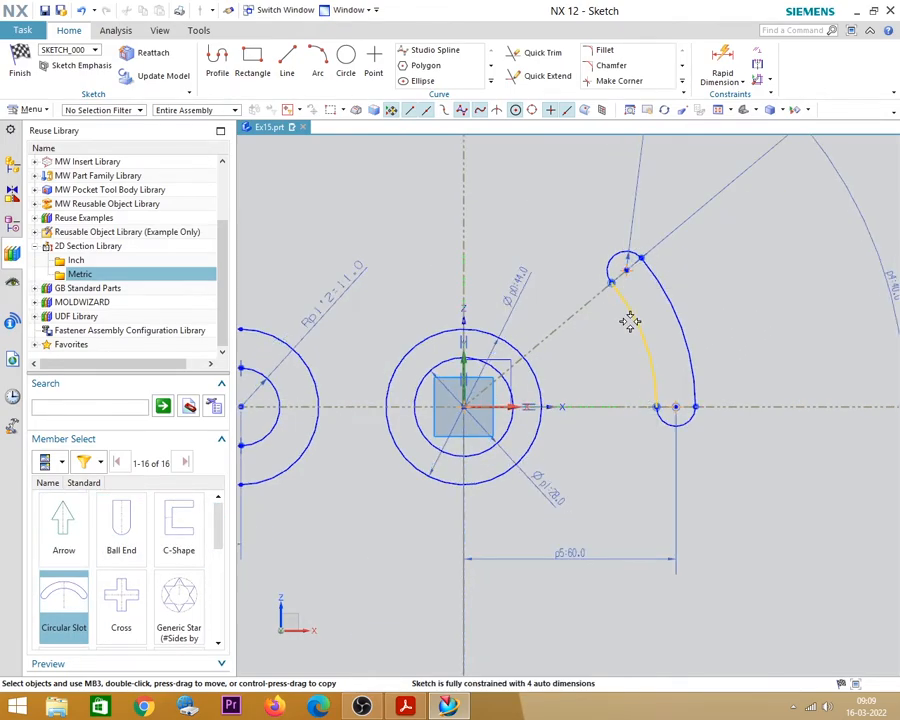
scroll(625, 320, "up", 2)
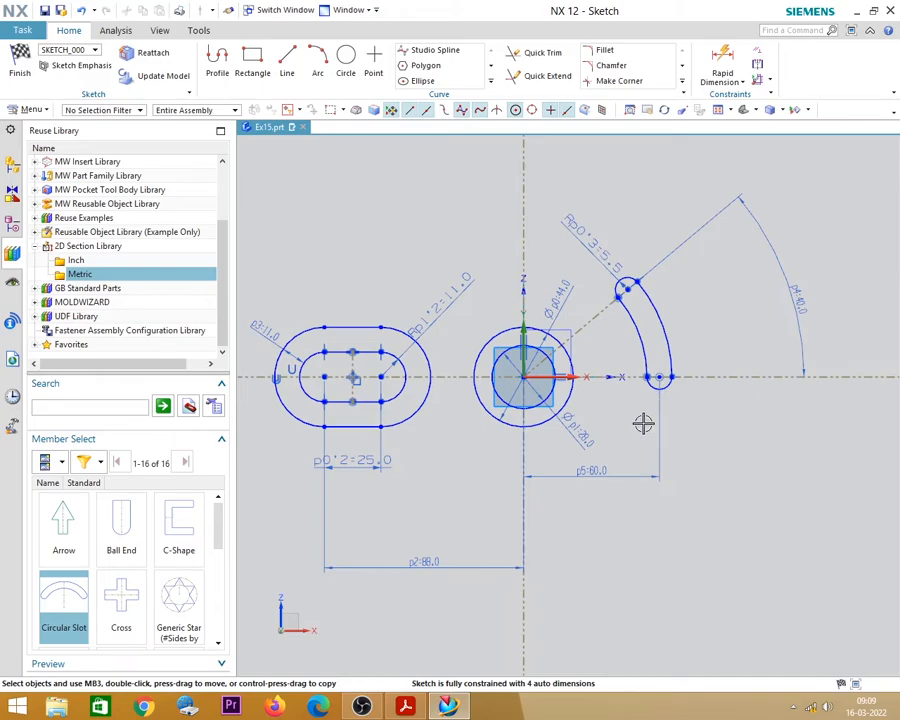
left_click_drag(596, 471, 596, 487)
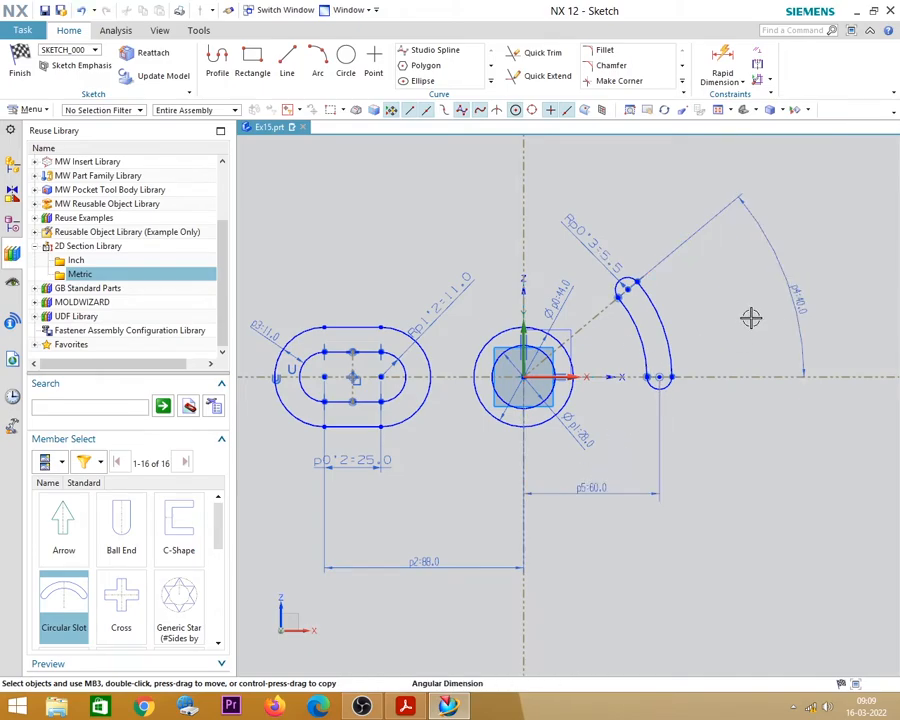
Check the curved slot's outer contour in the PDF drawing, then offset the whole slot profile outward by 11 mm.
scroll(650, 395, "down", 3)
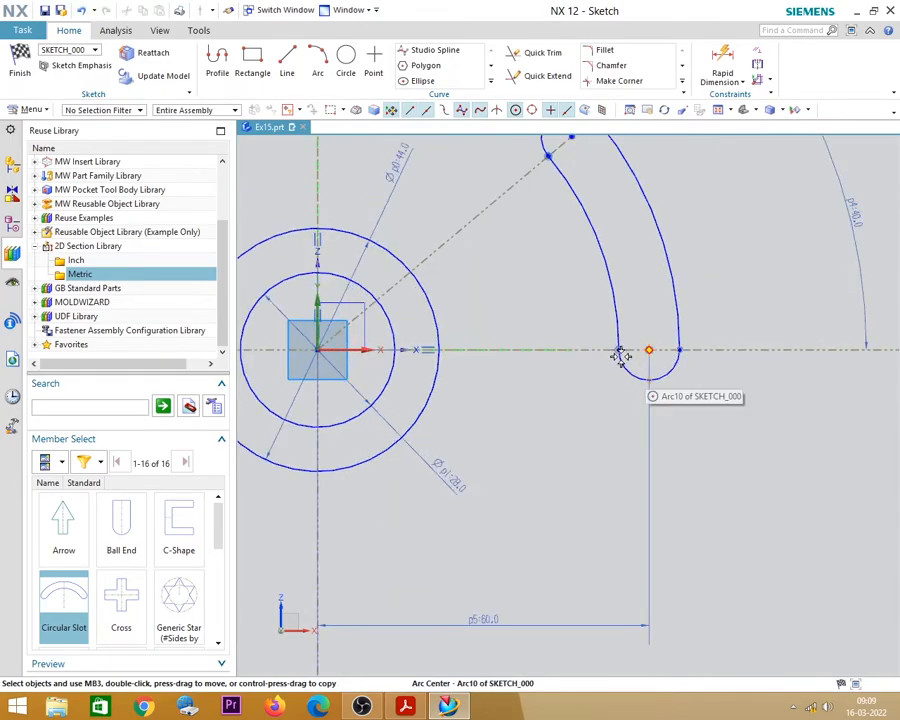
scroll(590, 290, "up", 2)
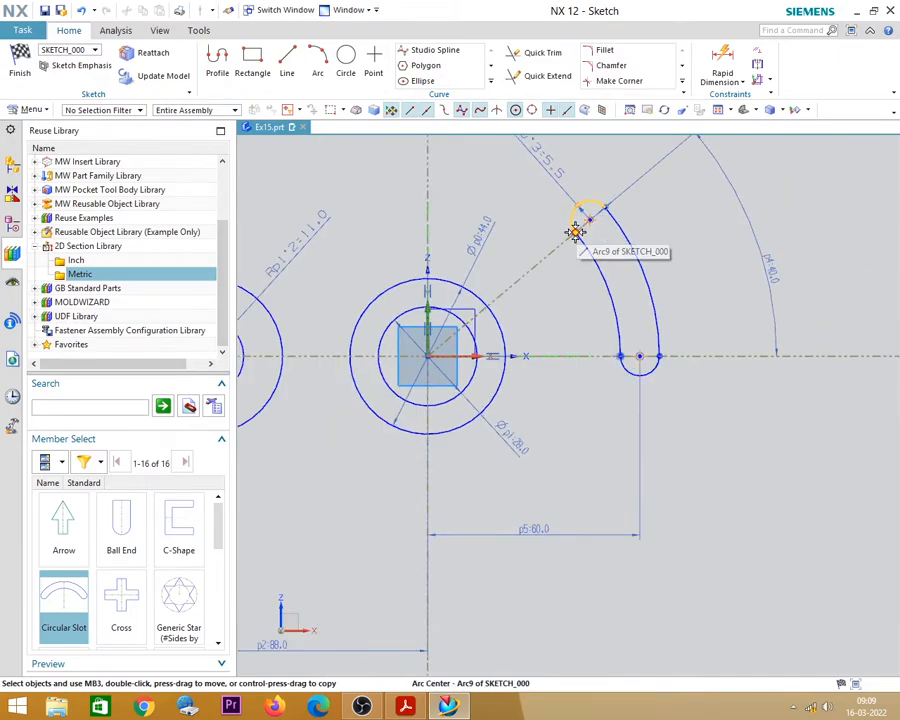
scroll(707, 285, "up", 1)
scroll(707, 285, "up", 1)
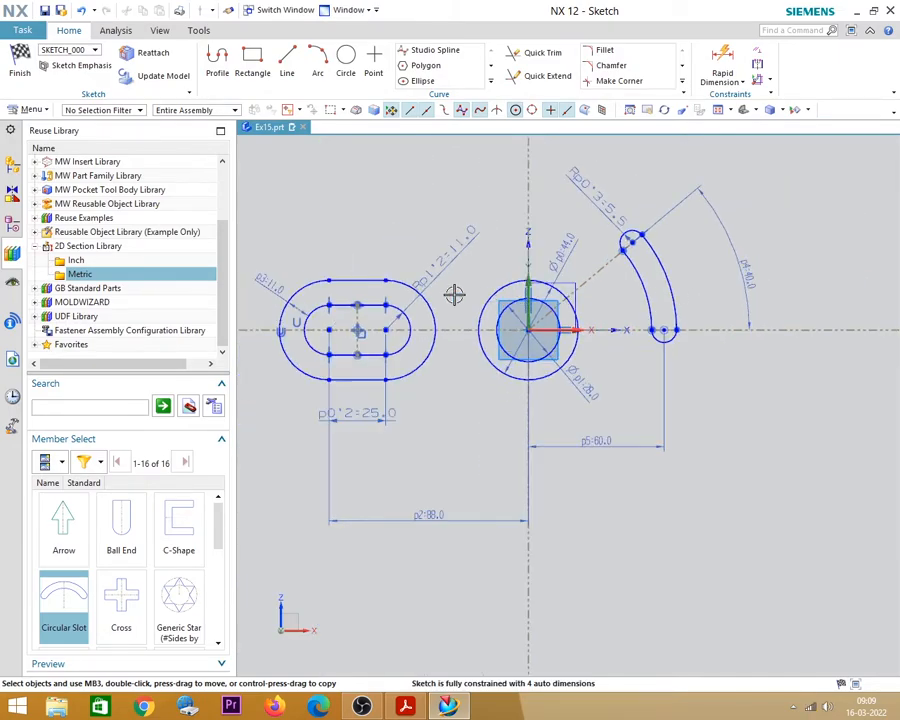
left_click(405, 707)
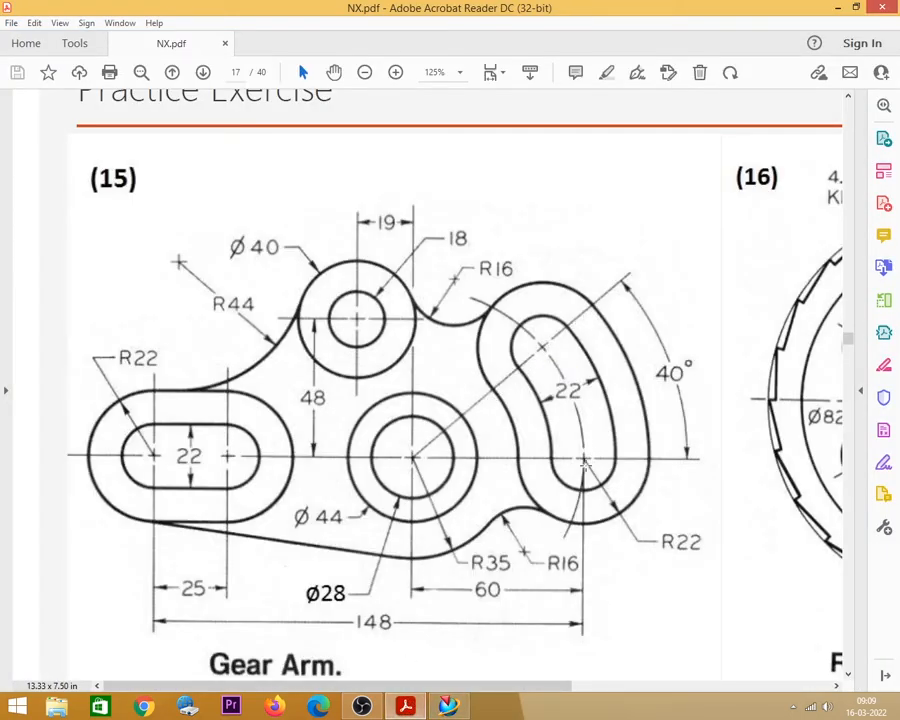
left_click(838, 7)
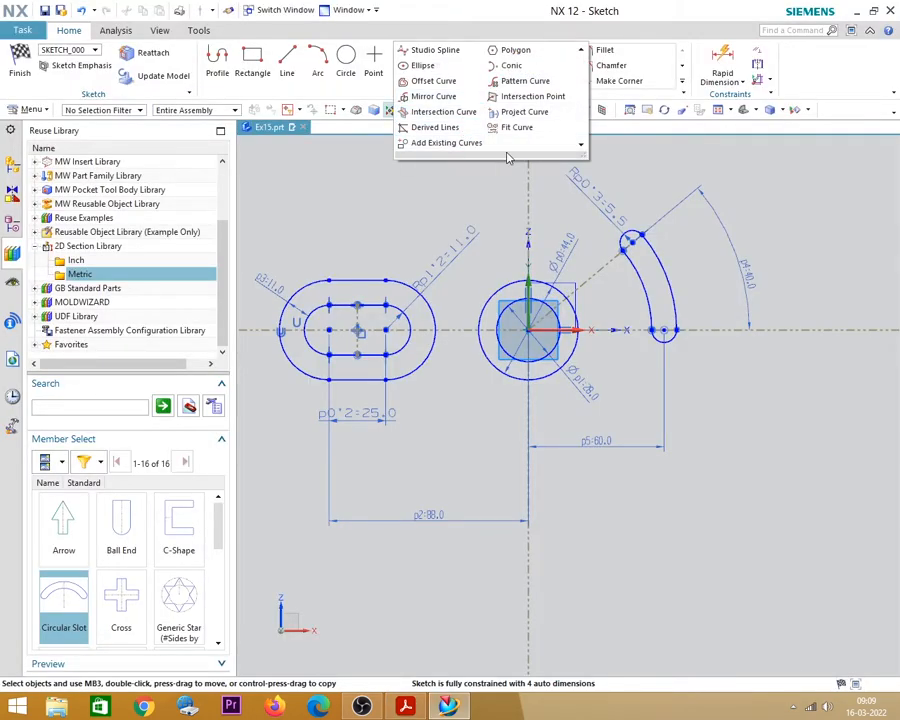
left_click(433, 81)
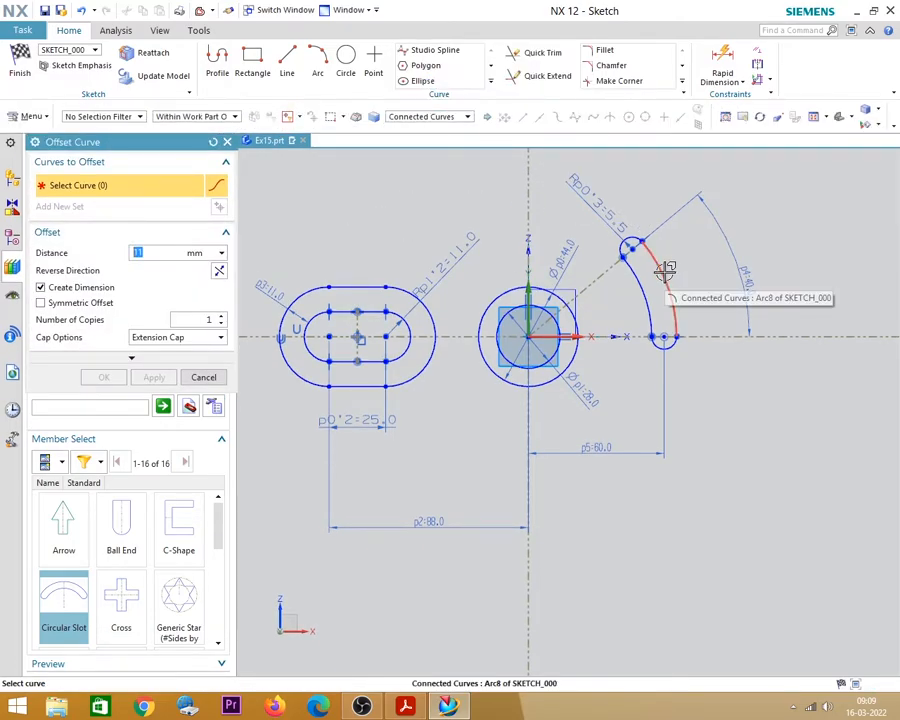
left_click(666, 264)
left_click(94, 380)
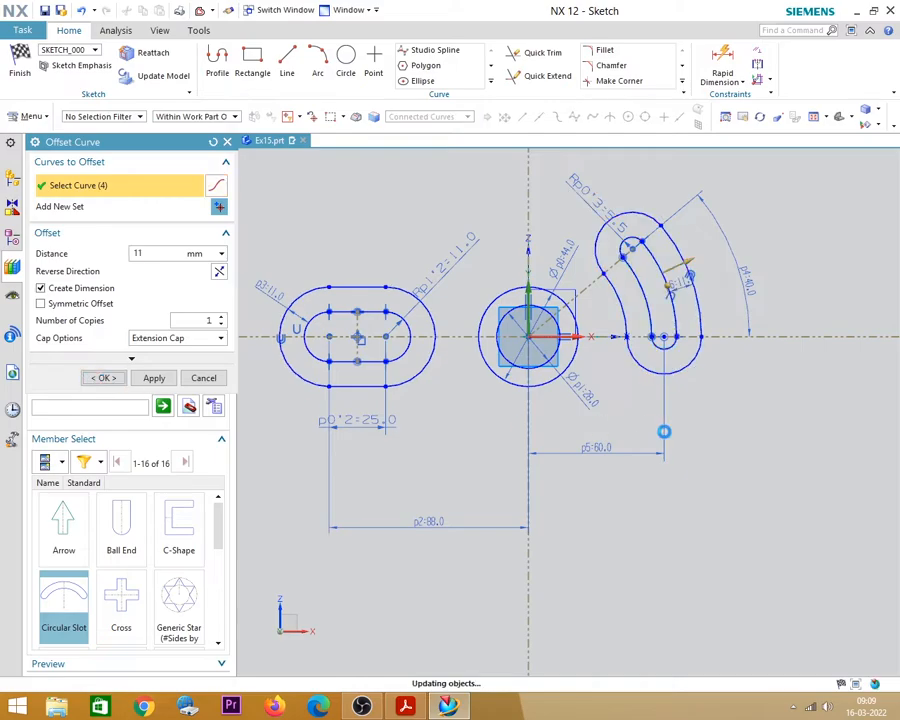
scroll(680, 418, "down", 2)
scroll(553, 527, "up", 1)
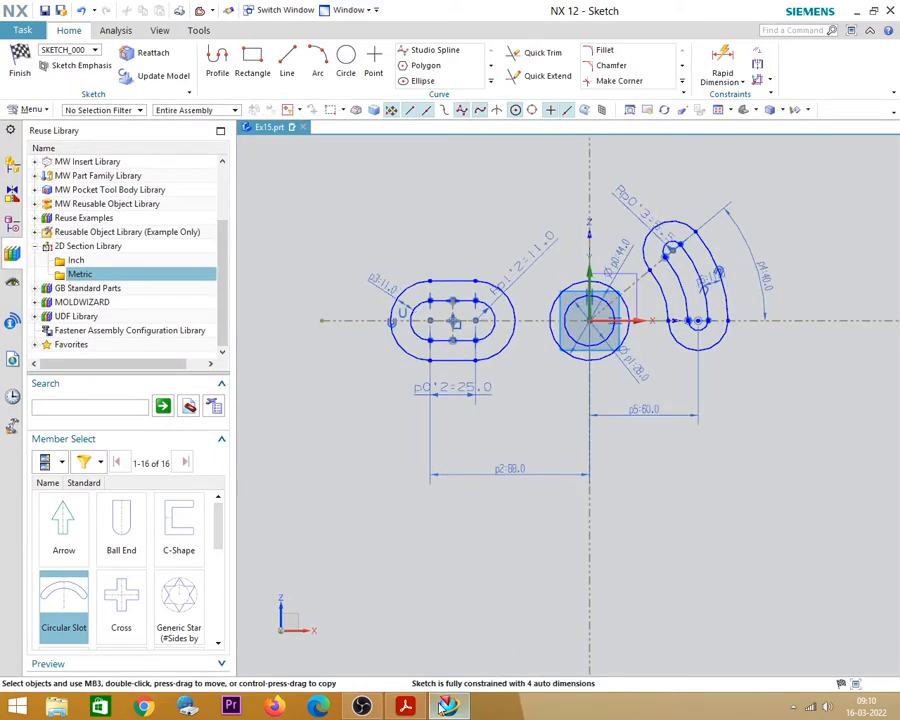
Following the PDF drawing, start a profile with a line about 84 mm long, tangent to the straight slot's lower outer arc and ending below the central circles.
left_click(406, 707)
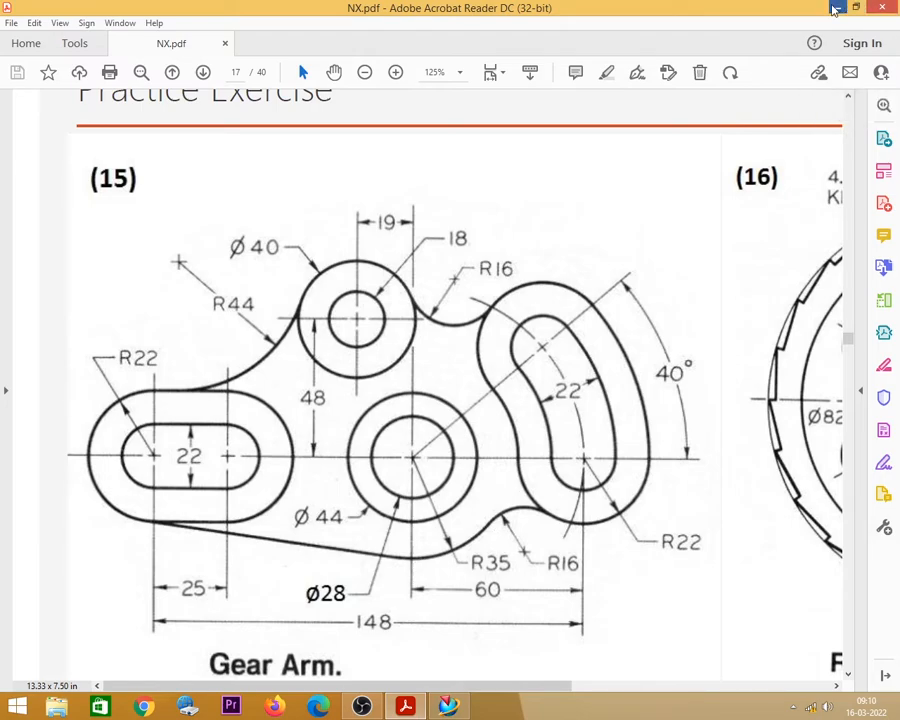
key("alt+Tab")
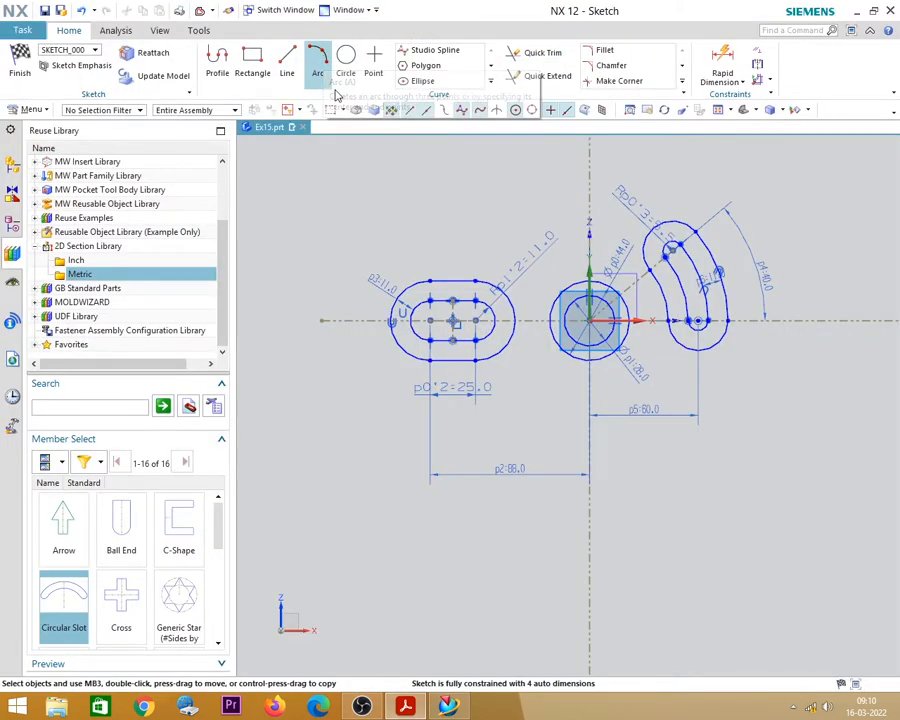
left_click(218, 64)
left_click(399, 710)
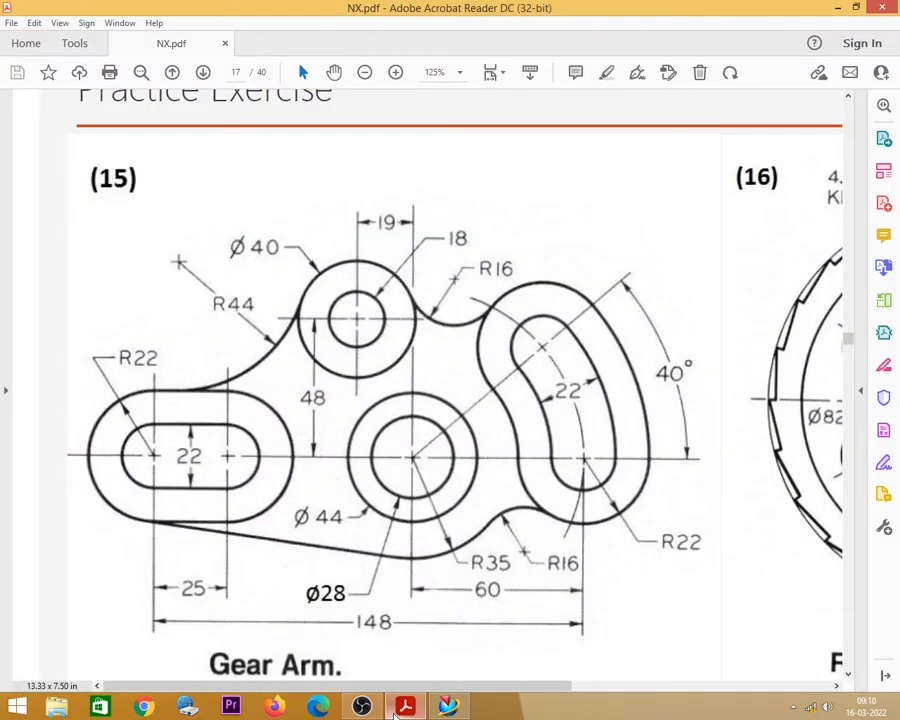
left_click(448, 706)
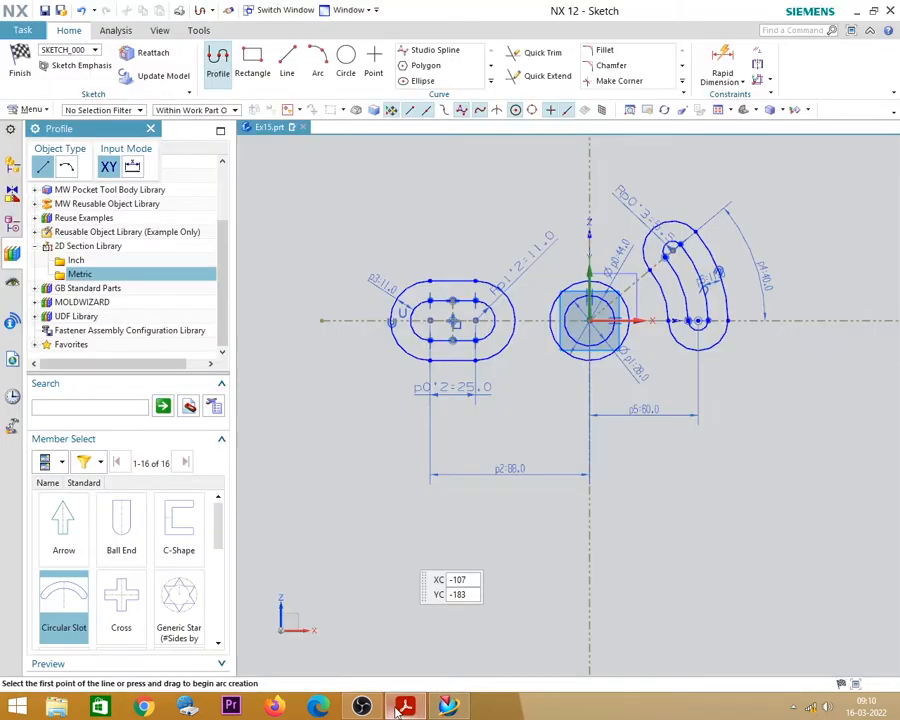
left_click(408, 360)
scroll(540, 435, "up", 3)
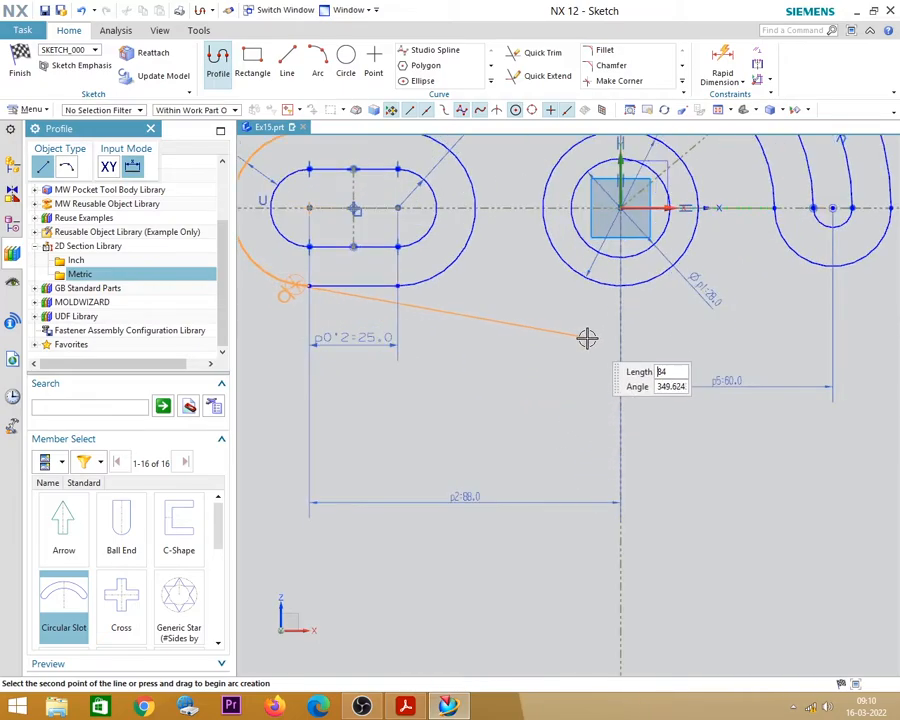
left_click(582, 339)
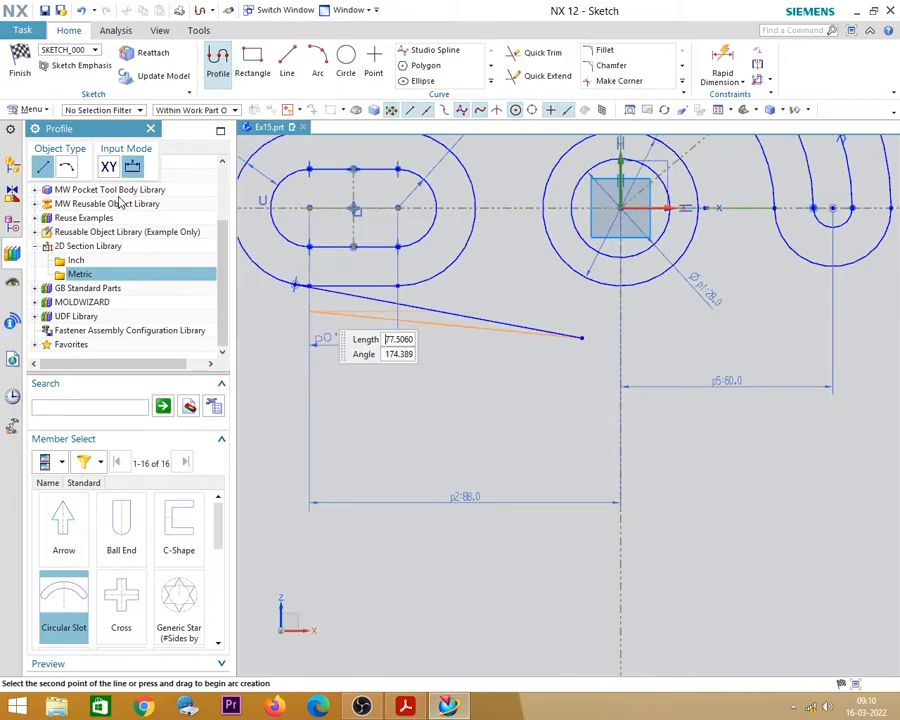
Continue the profile with two arcs, radii about 52.5 and 38.5 mm, ending tangent to the curved slot's outer lower arc.
left_click(66, 168)
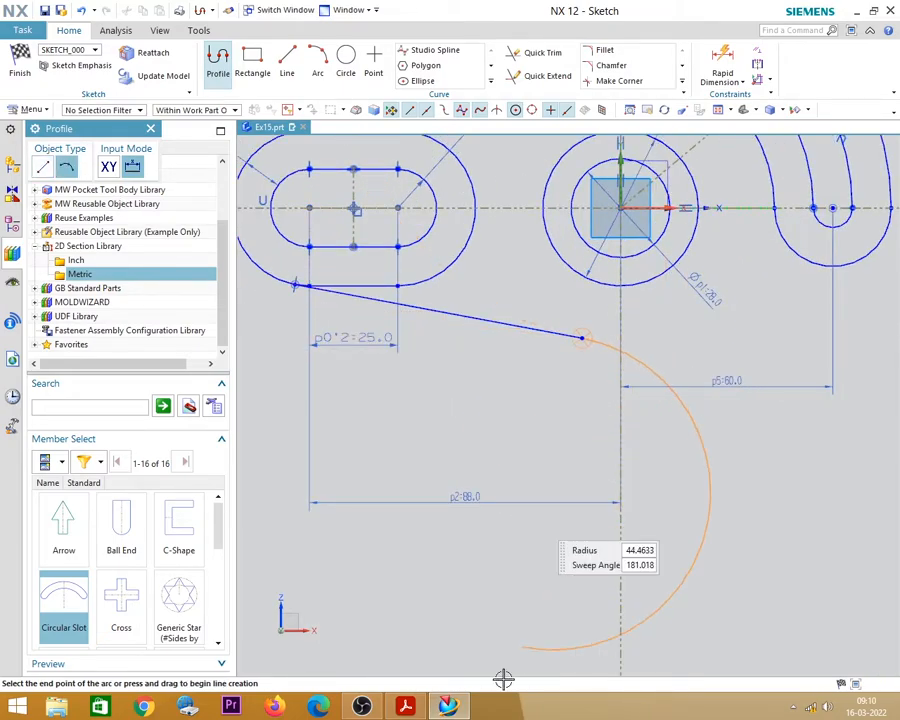
left_click(406, 707)
left_click(410, 707)
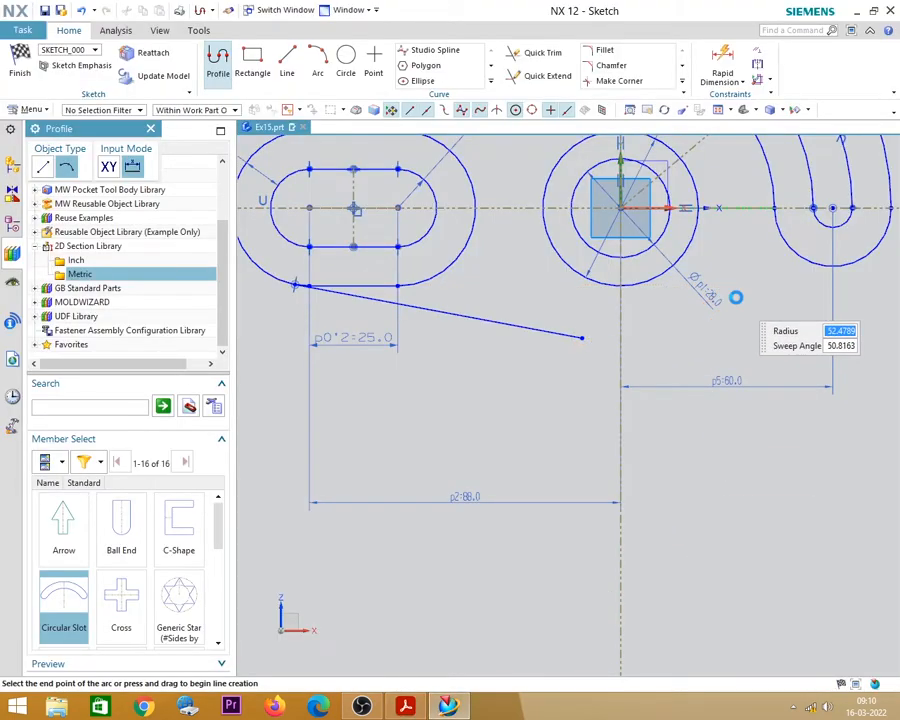
left_click(737, 297)
left_click(70, 169)
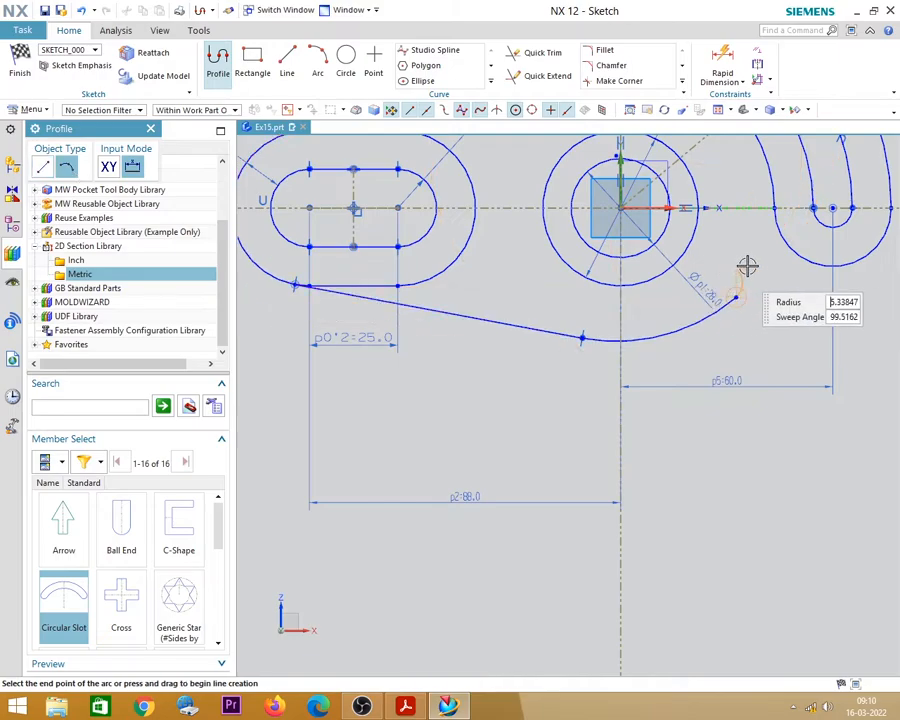
scroll(808, 264, "up", 2)
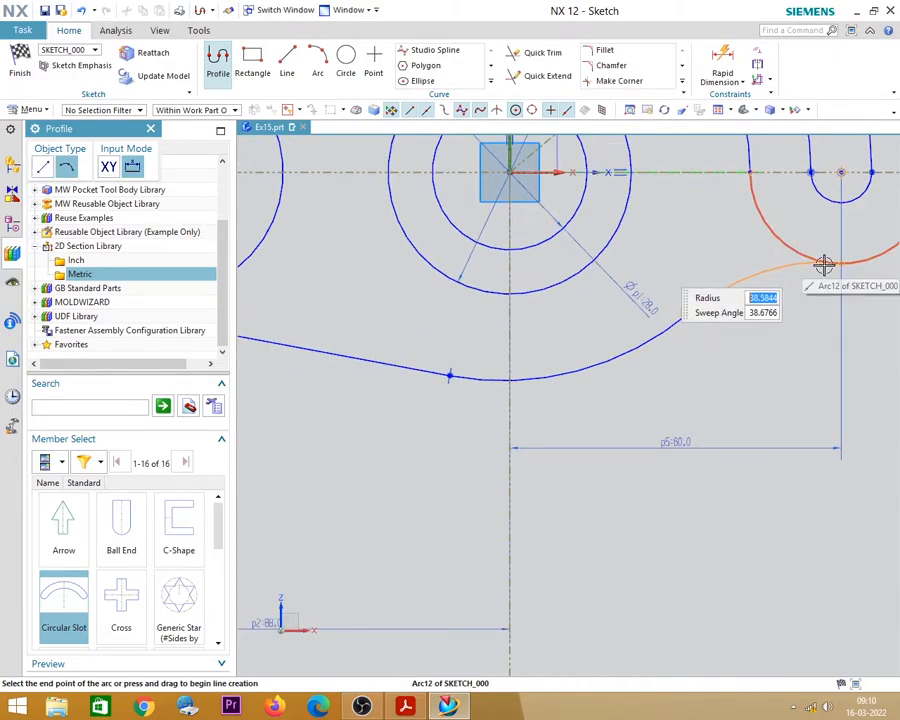
left_click(836, 263)
key("Escape")
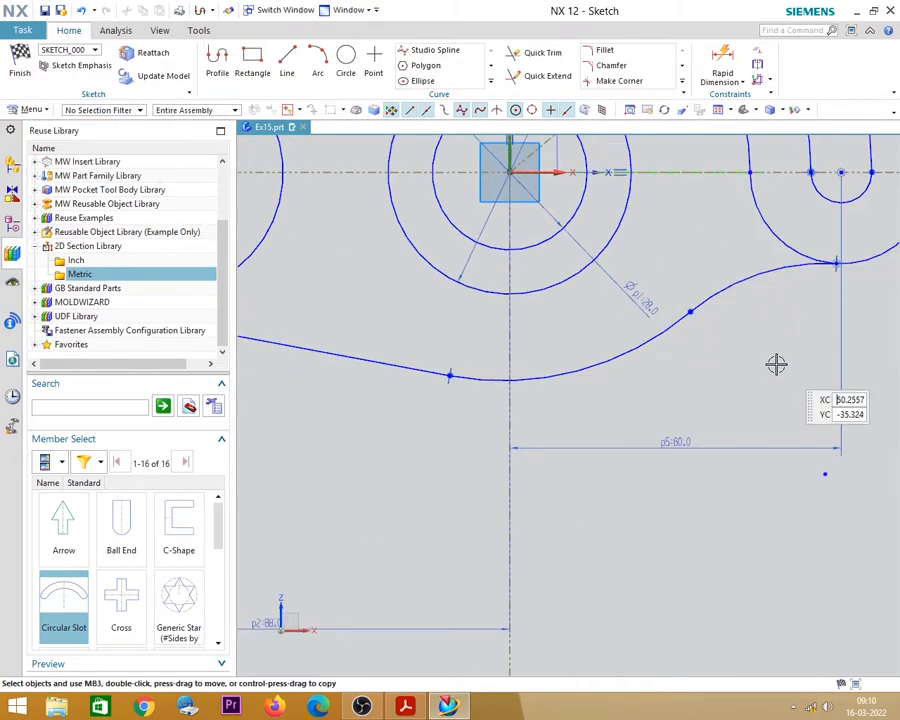
scroll(830, 289, "up", 4)
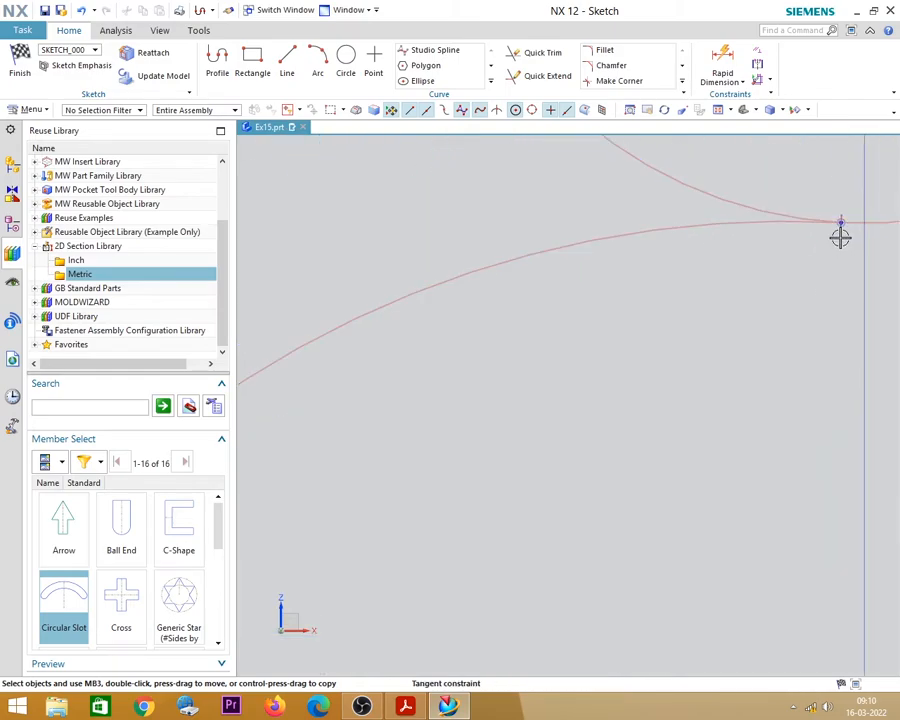
scroll(749, 354, "down", 5)
scroll(698, 405, "down", 4)
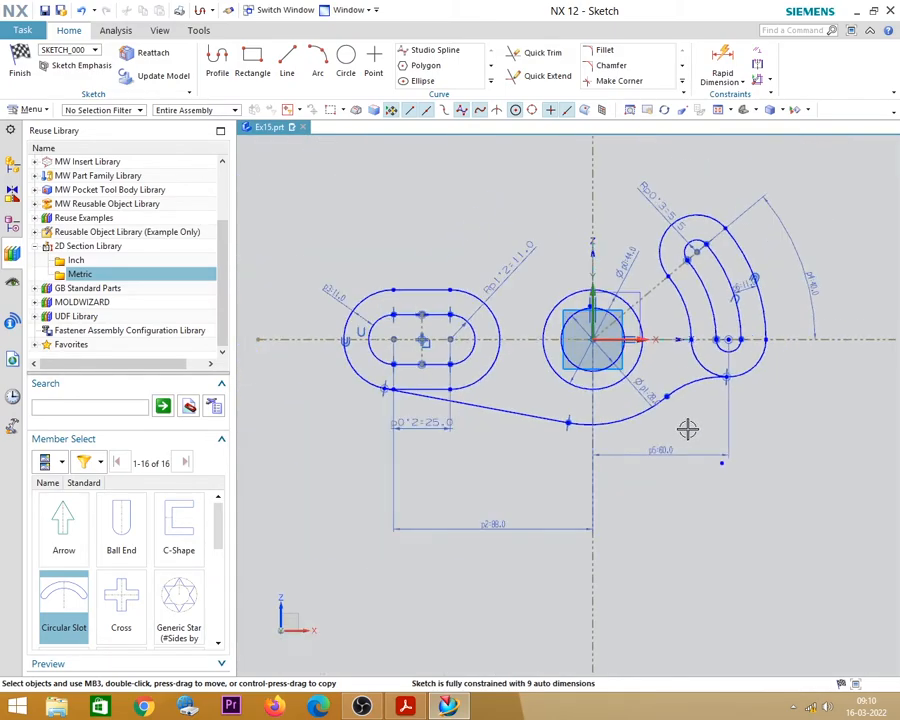
Check the PDF drawing, then dimension the arc below the central circles with a radius of 35 mm.
scroll(616, 470, "up", 3)
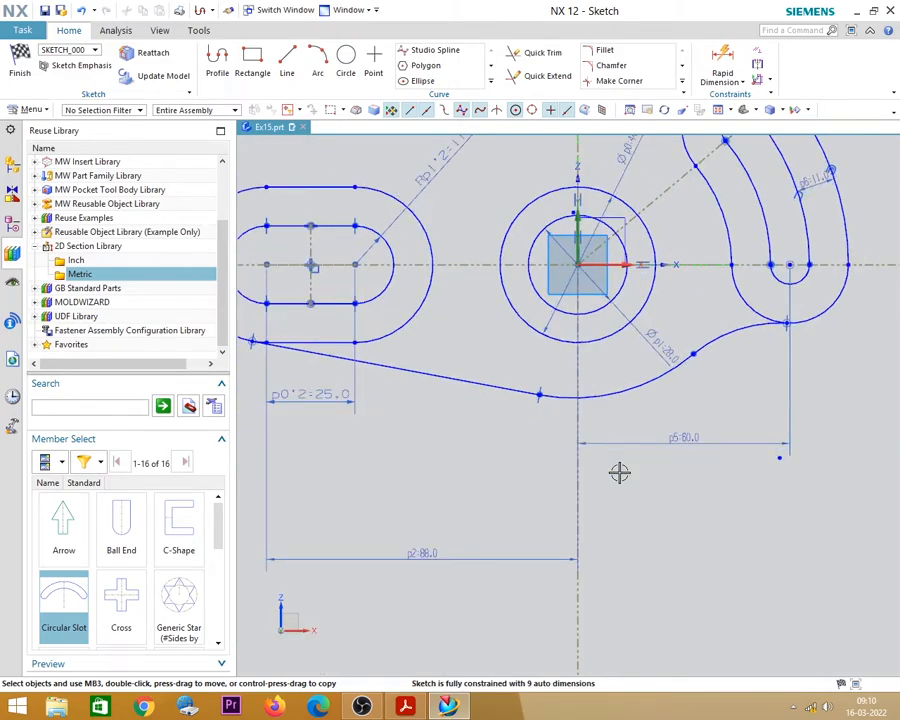
mouse_move(683, 372)
left_mouse_down()
mouse_move(665, 342)
mouse_move(649, 374)
mouse_move(667, 426)
mouse_move(636, 352)
mouse_move(641, 382)
left_mouse_up()
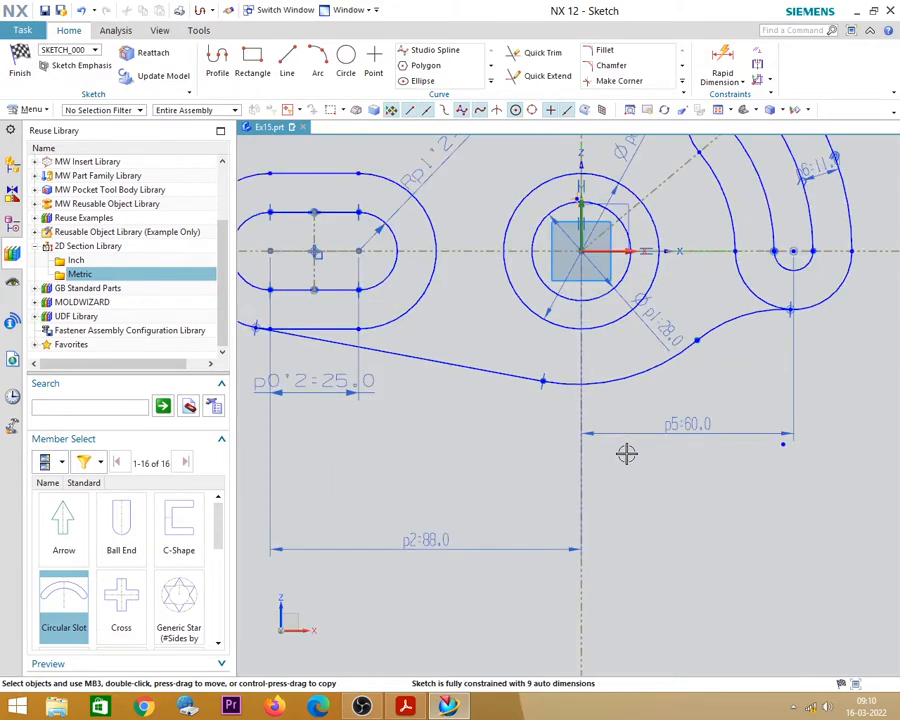
left_click(406, 707)
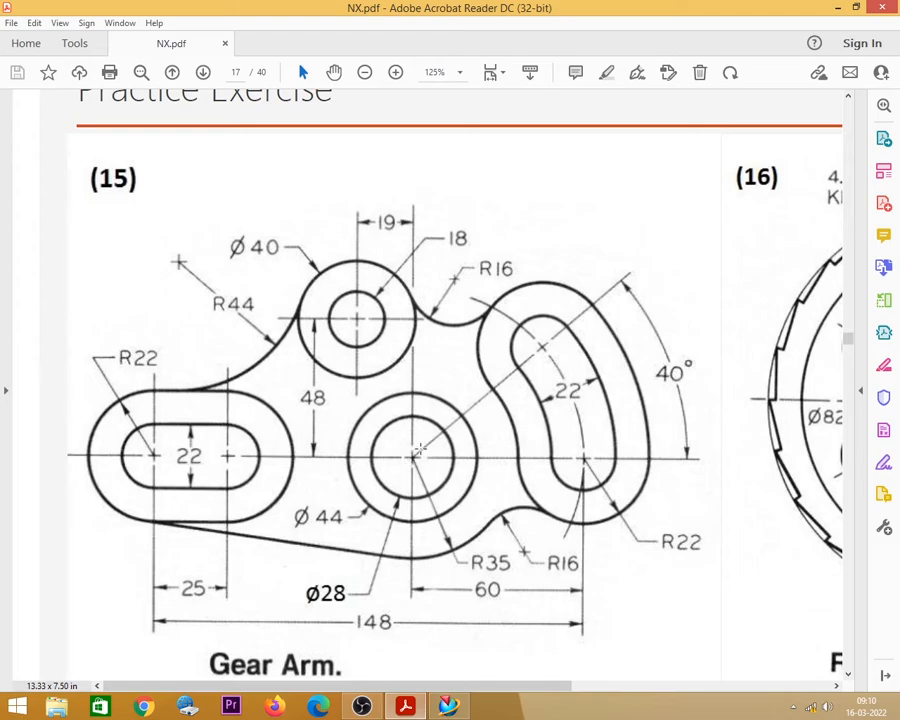
left_click(837, 8)
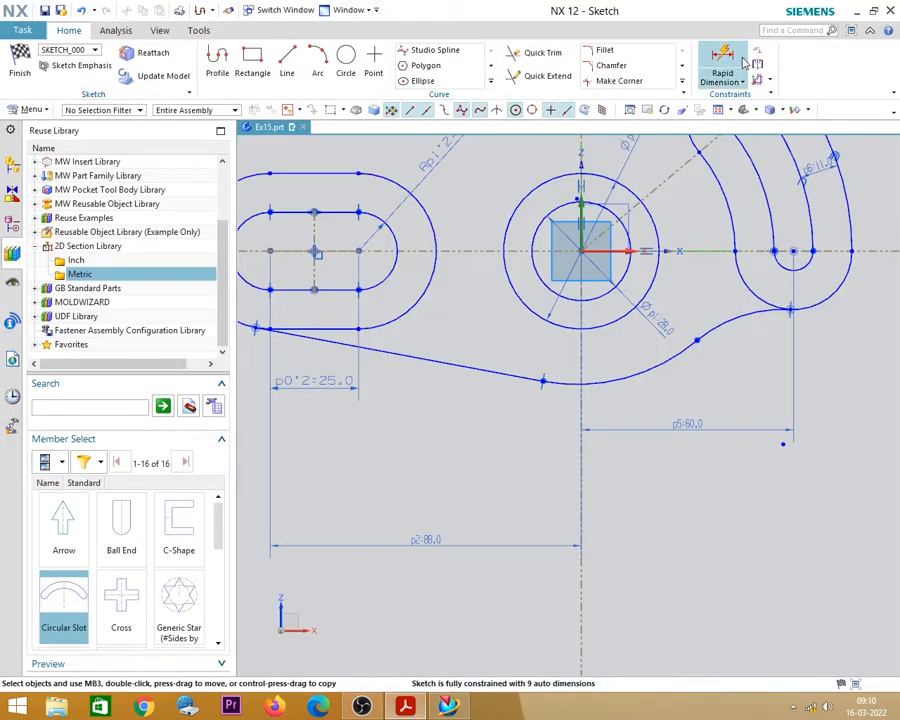
left_click(723, 64)
left_click(655, 373)
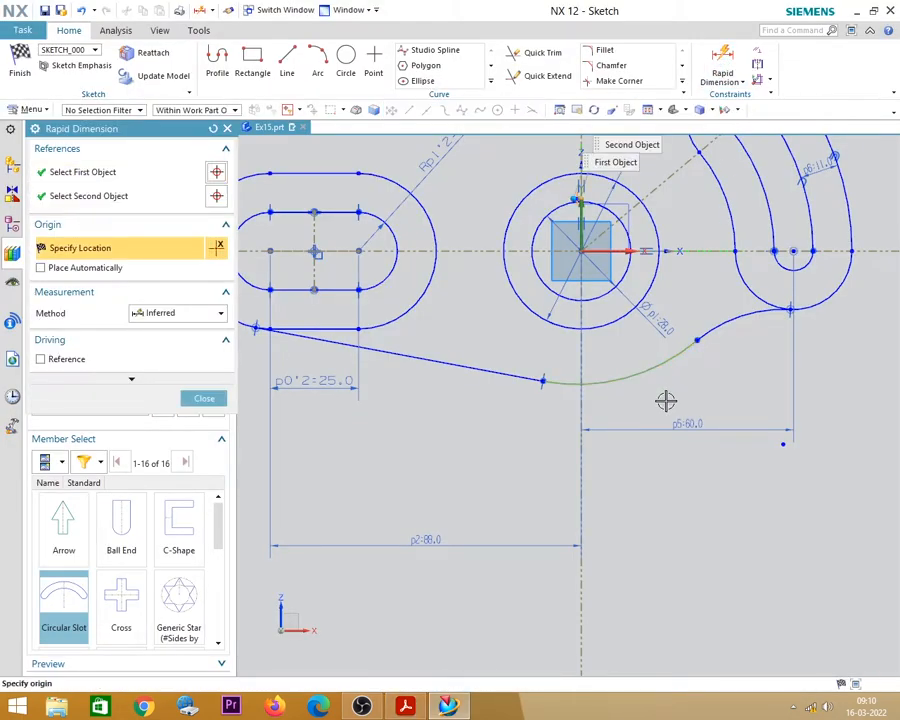
left_click(178, 313)
left_click(152, 424)
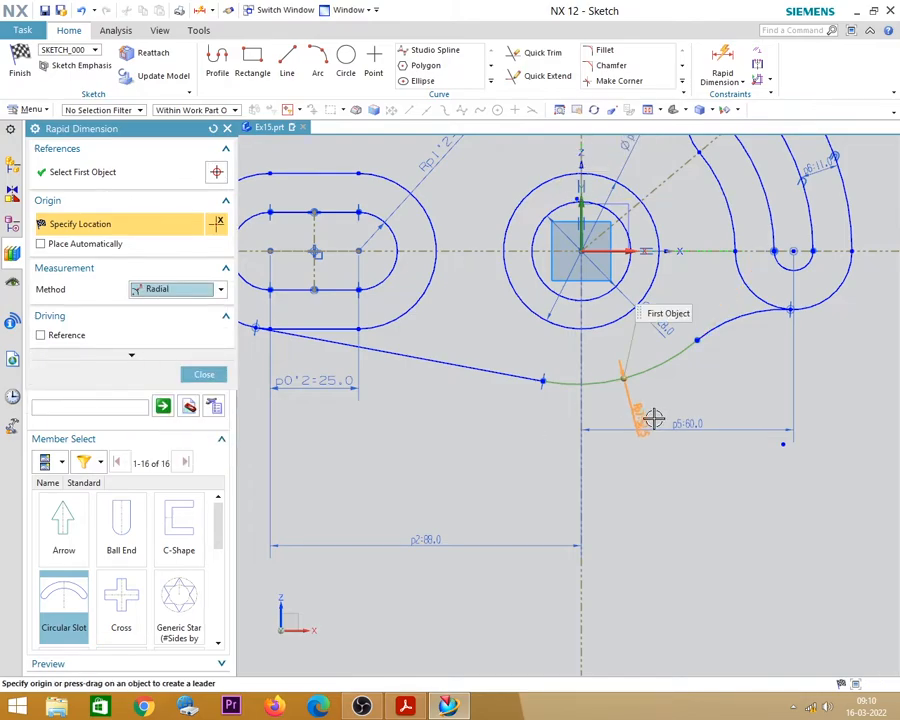
left_click(650, 412)
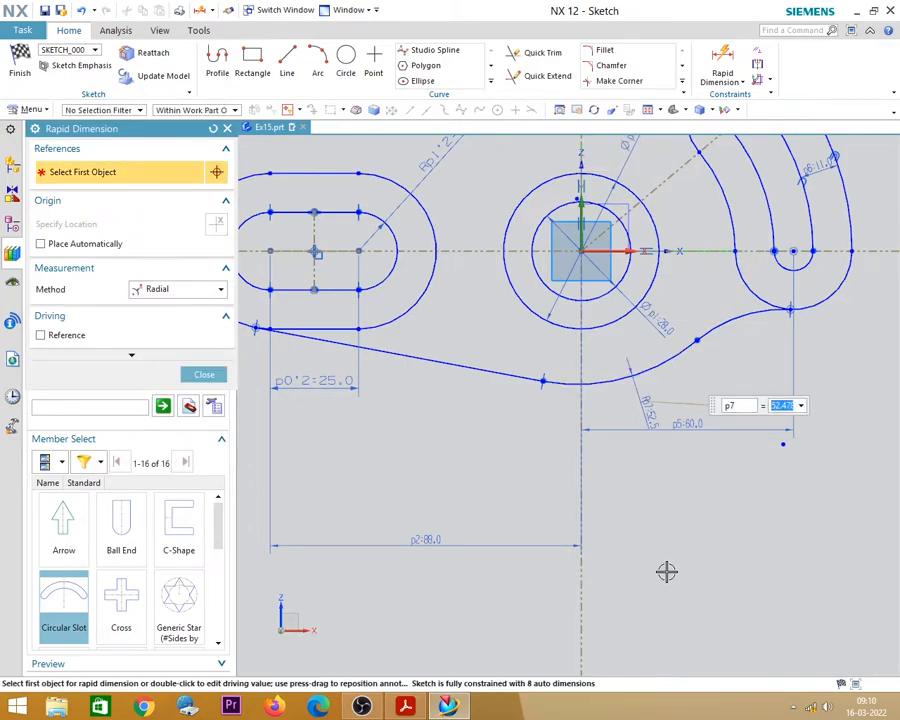
type("35")
key("Return")
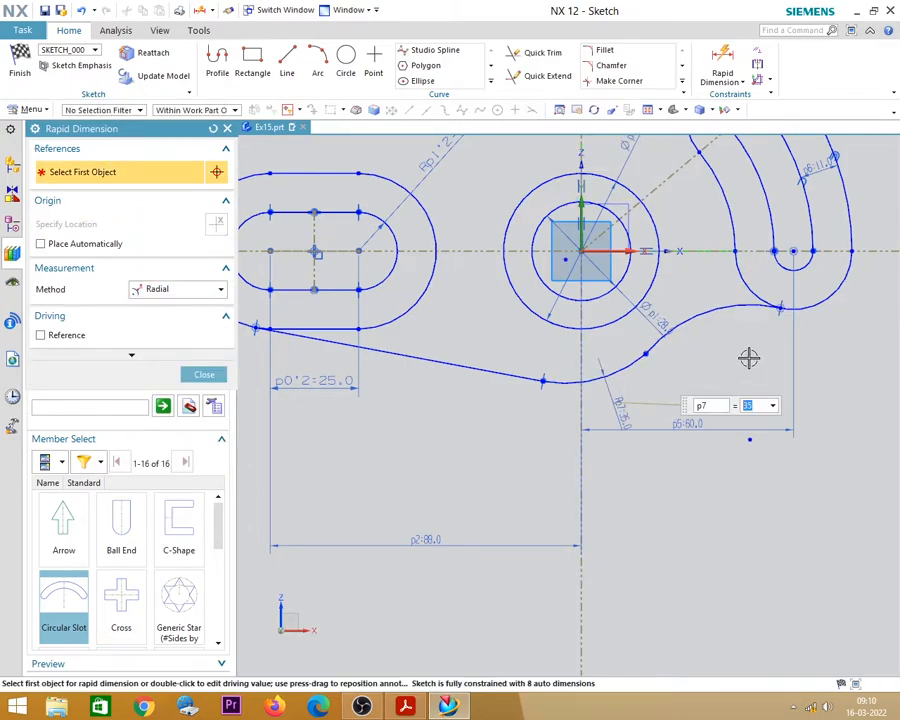
Check the PDF drawing, then dimension the arc joining the curved slot's outer contour with a radius of 16 mm.
left_click(405, 707)
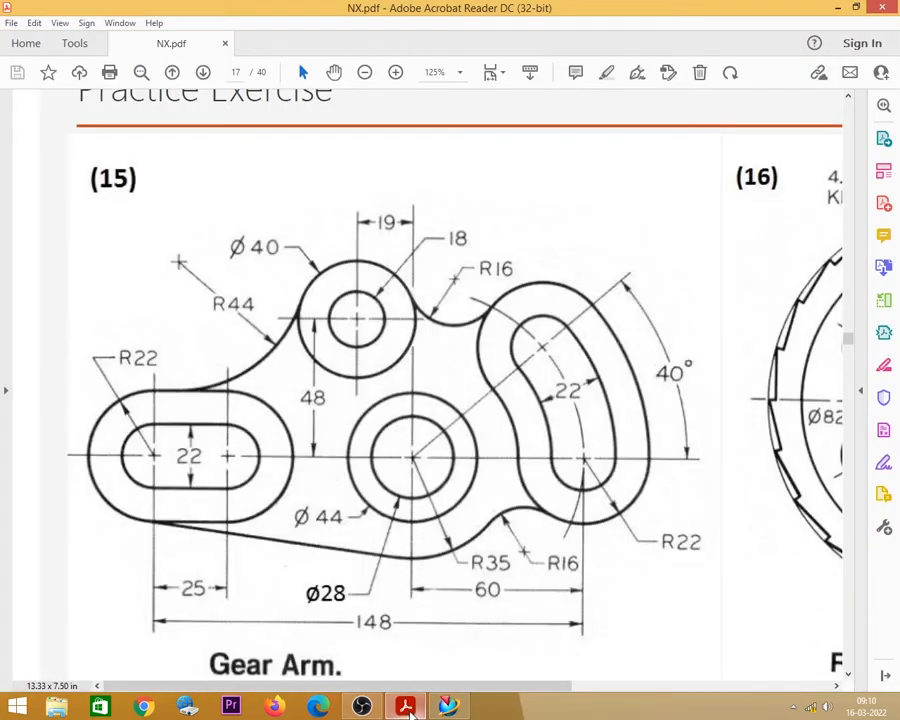
left_click(407, 708)
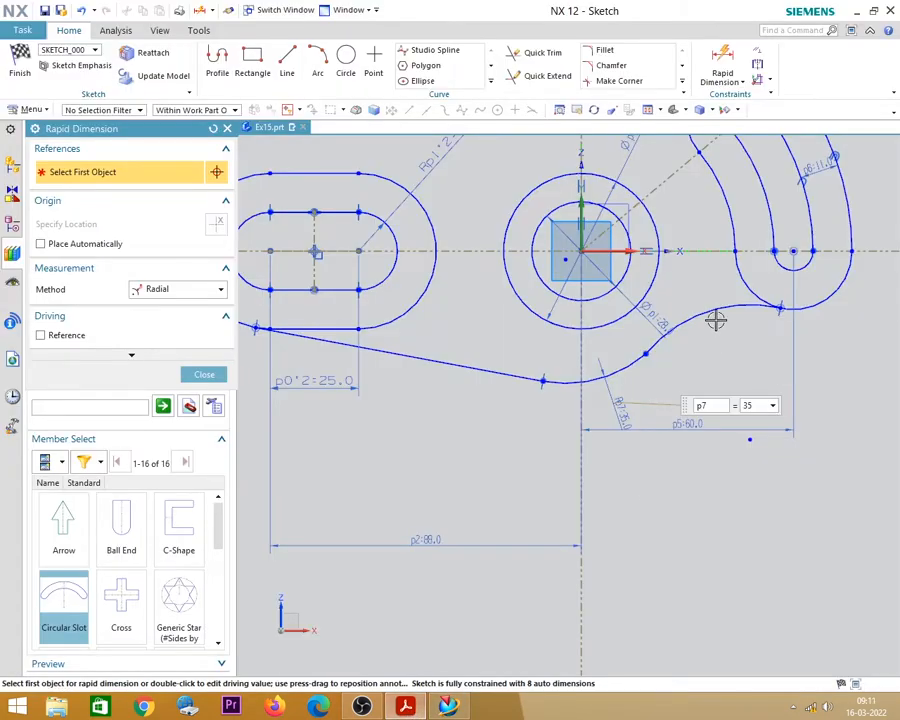
left_click(716, 316)
left_click(757, 352)
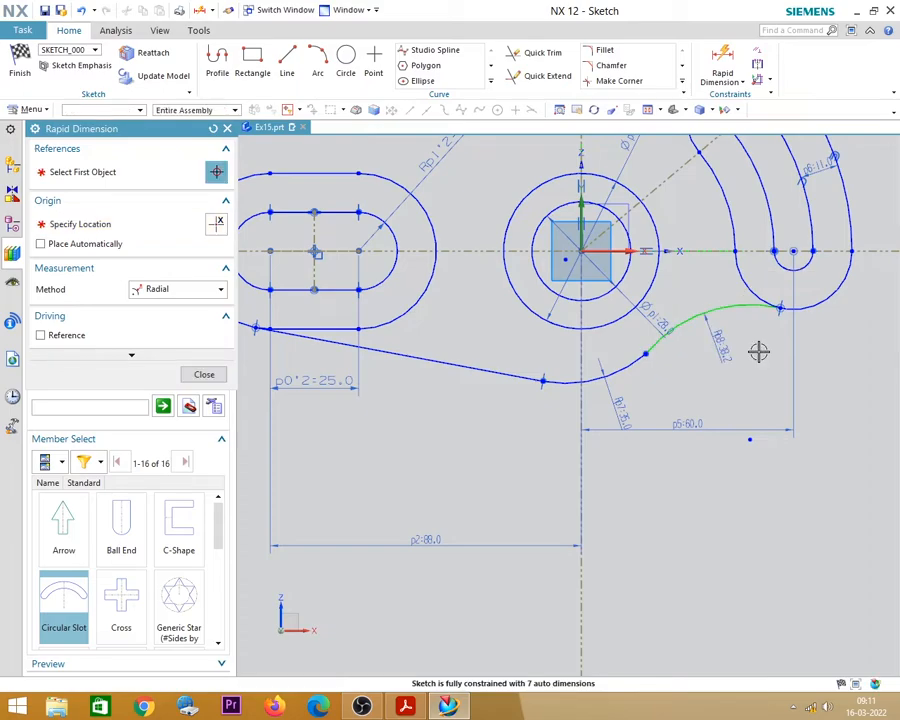
key("Return")
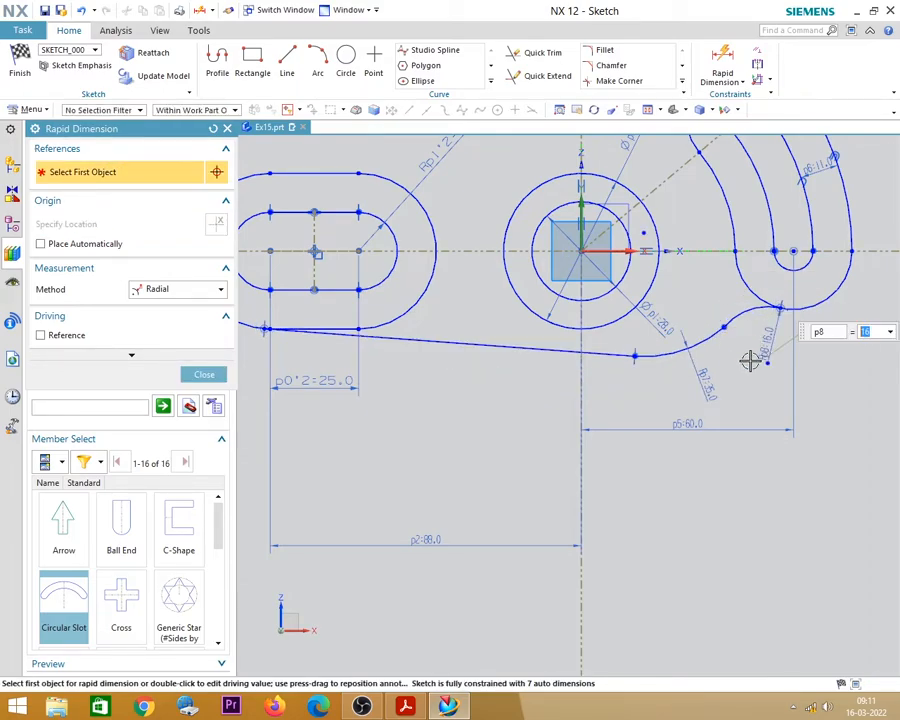
key("Escape")
Make the centre of the 35 mm arc coincident with the sketch origin.
scroll(692, 297, "up", 2)
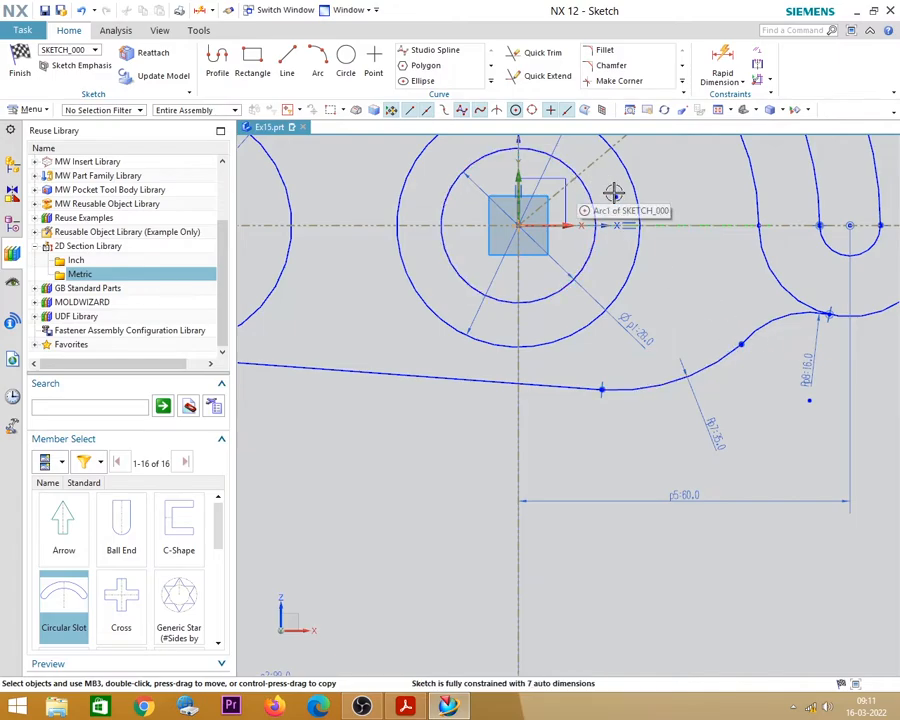
left_click(615, 195)
left_click(519, 227)
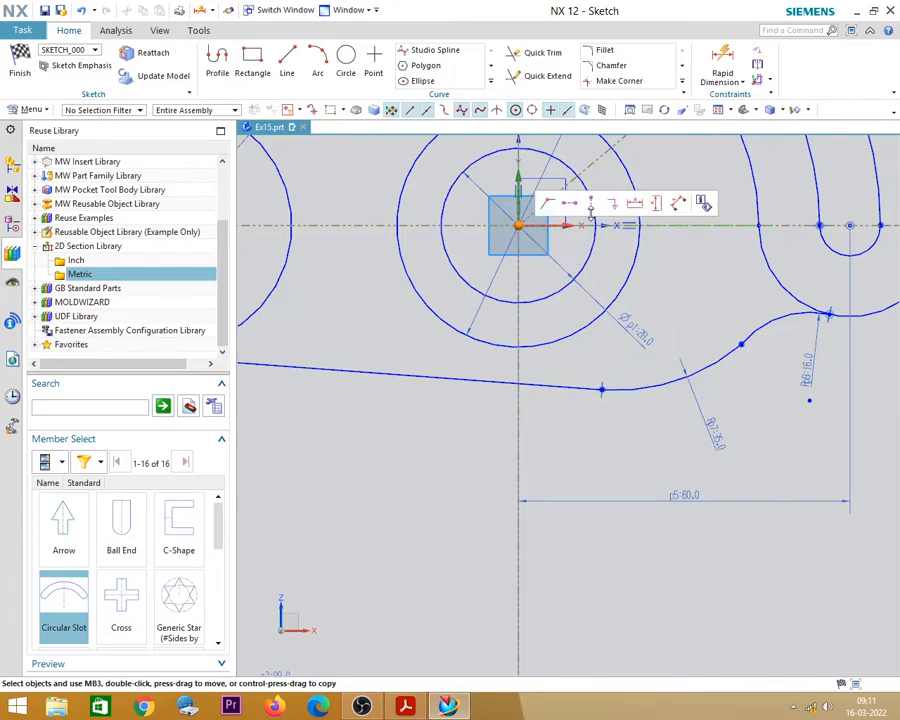
left_click(547, 204)
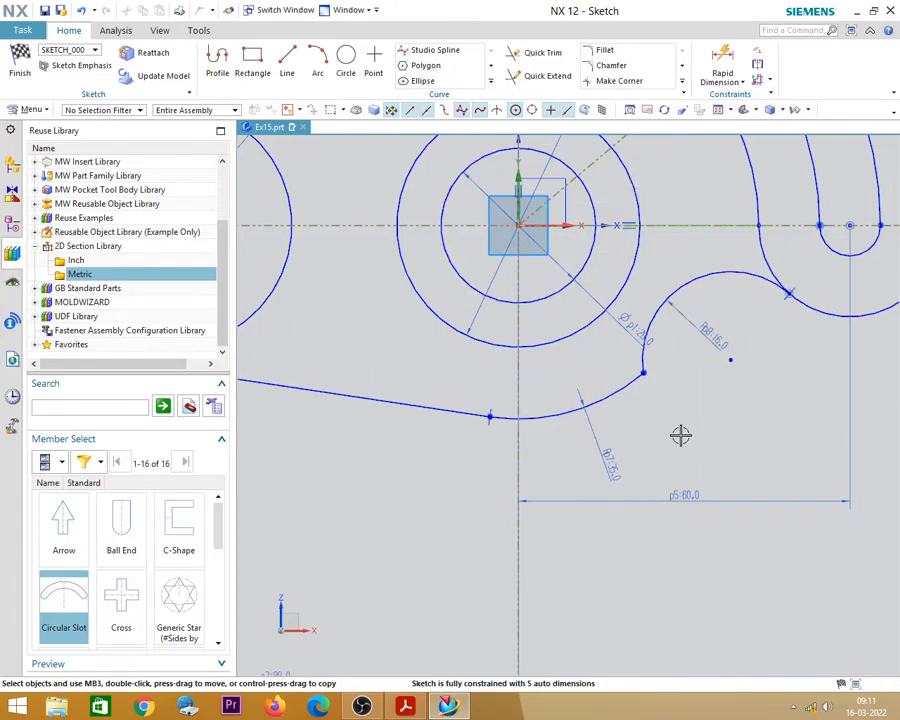
scroll(681, 435, "up", 2)
left_click(602, 347)
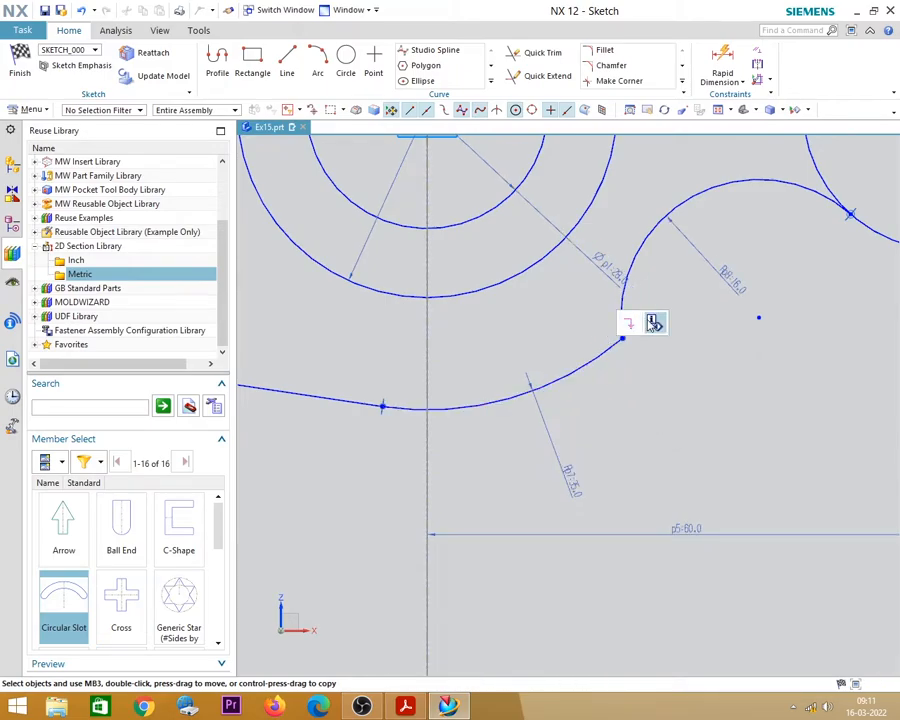
left_click(611, 362)
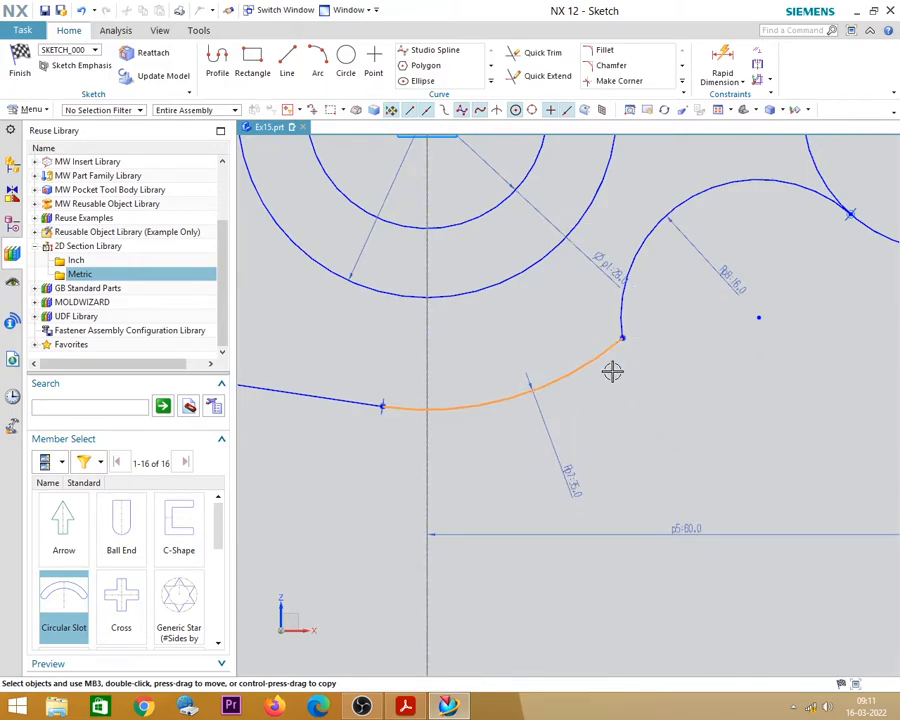
left_click(619, 310)
key("Escape")
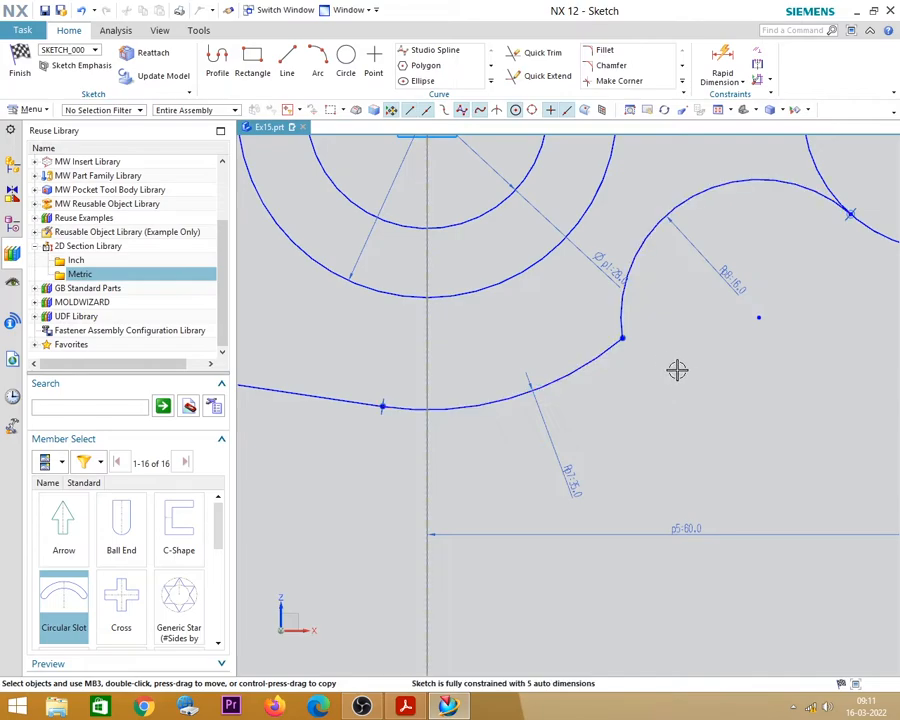
Make the 16 mm arc tangent to the 35 mm arc at their shared endpoint.
scroll(660, 345, "up", 2)
scroll(676, 338, "down", 3)
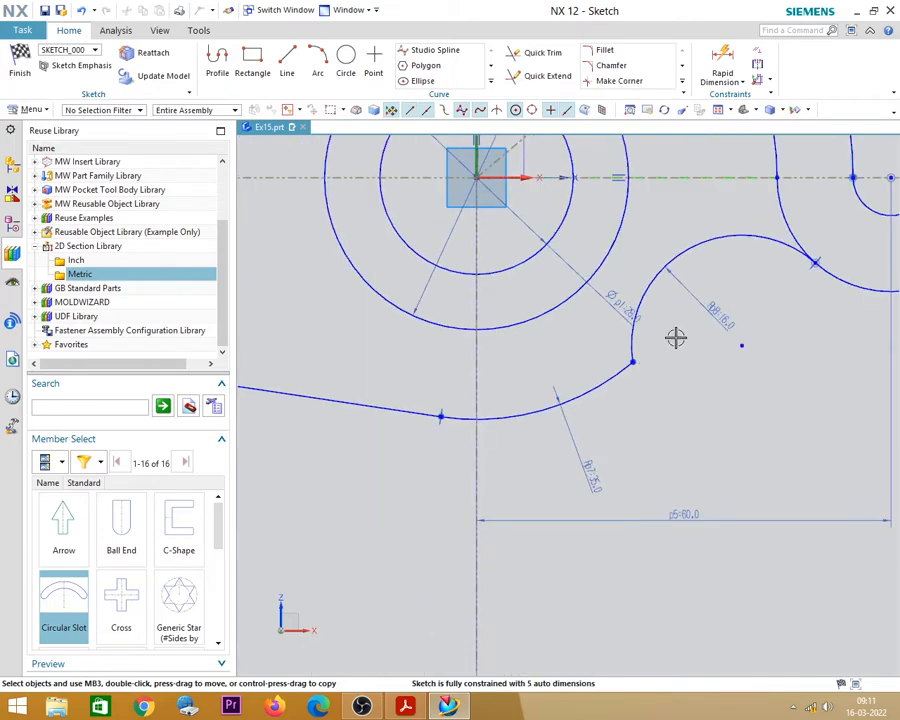
left_click(623, 343)
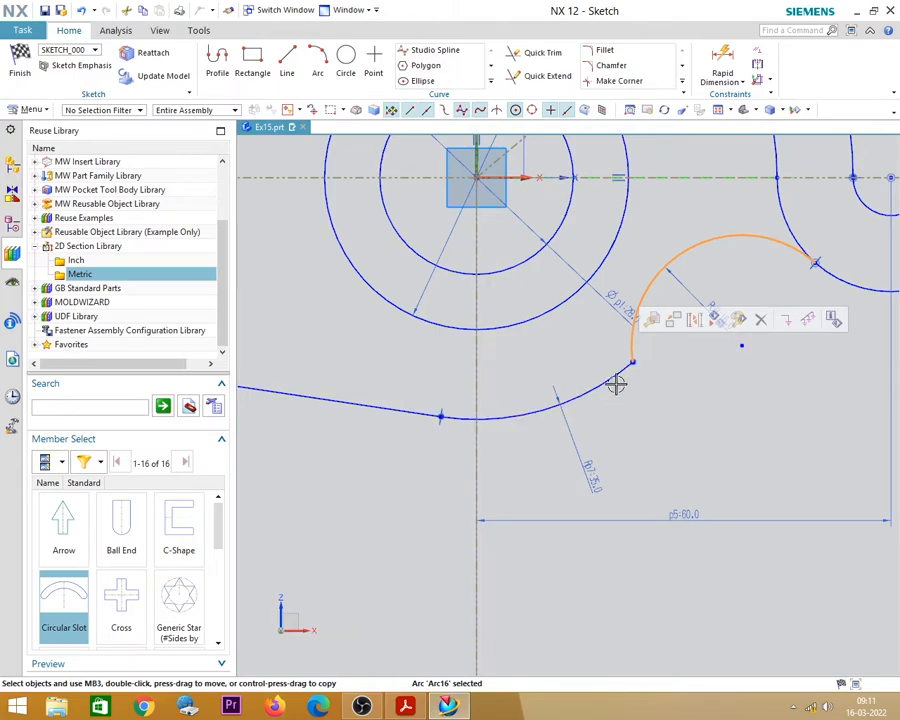
left_click(614, 378)
left_click(751, 338)
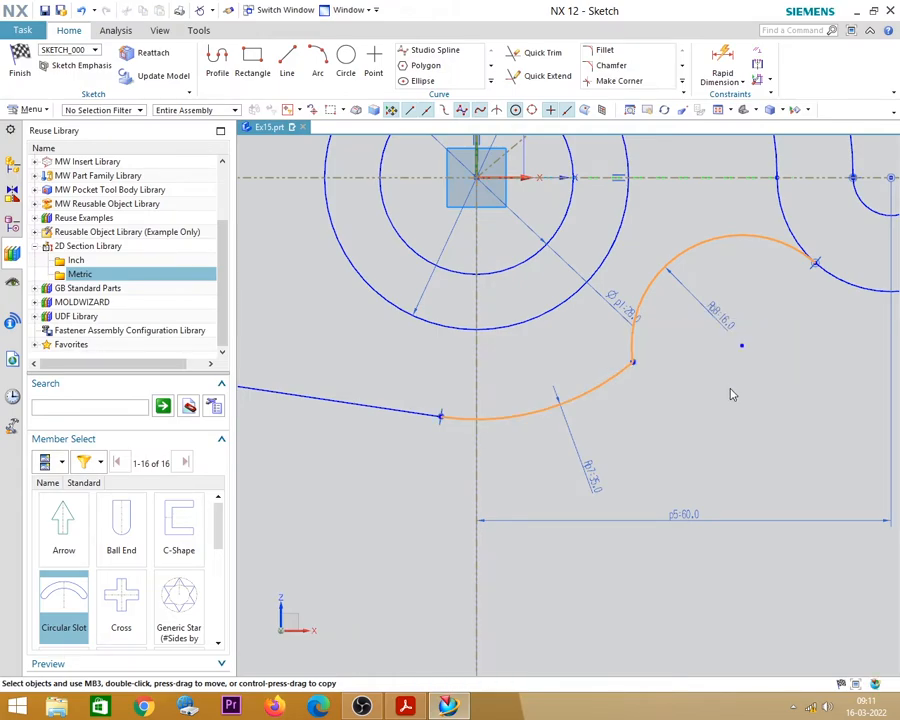
Following the PDF drawing, draw concentric circles of 40 and 18 mm diameter above the gap between the straight slot and central circles.
scroll(679, 406, "down", 4)
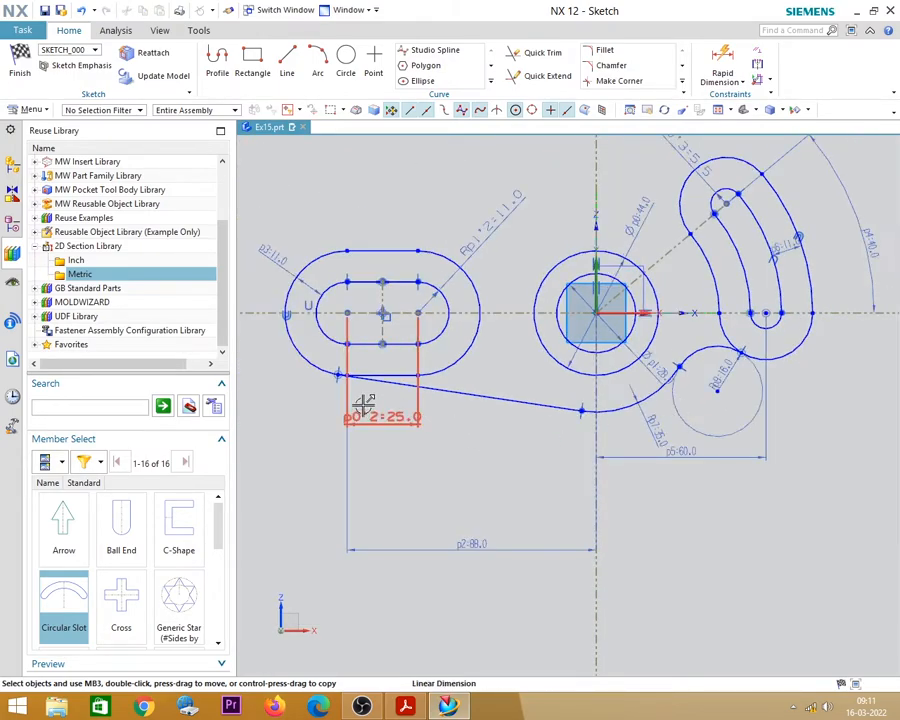
scroll(357, 374, "up", 3)
scroll(338, 349, "up", 2)
scroll(464, 371, "down", 6)
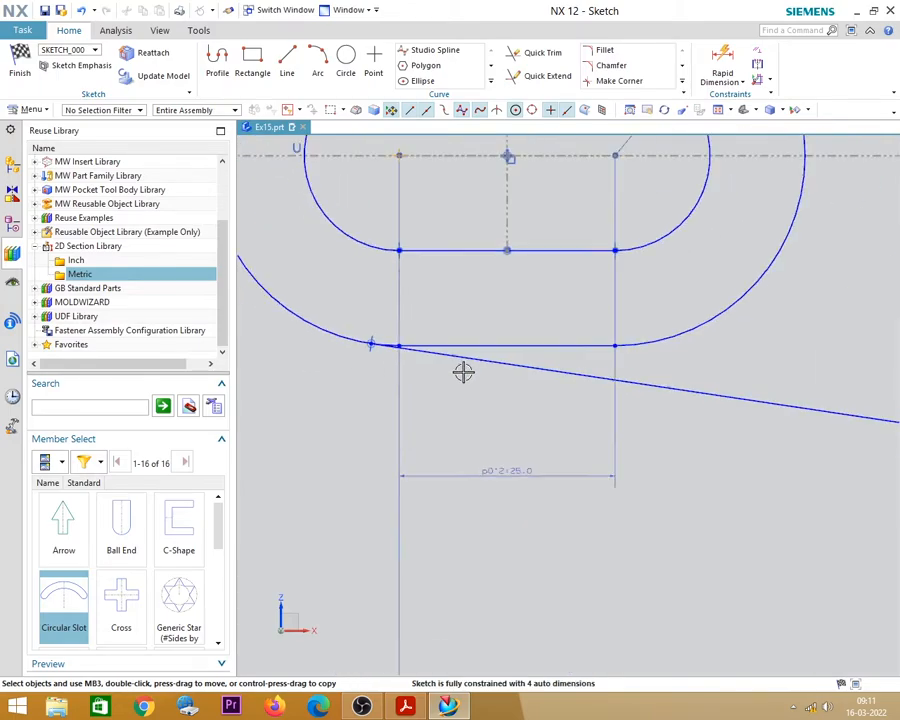
scroll(632, 260, "up", 1)
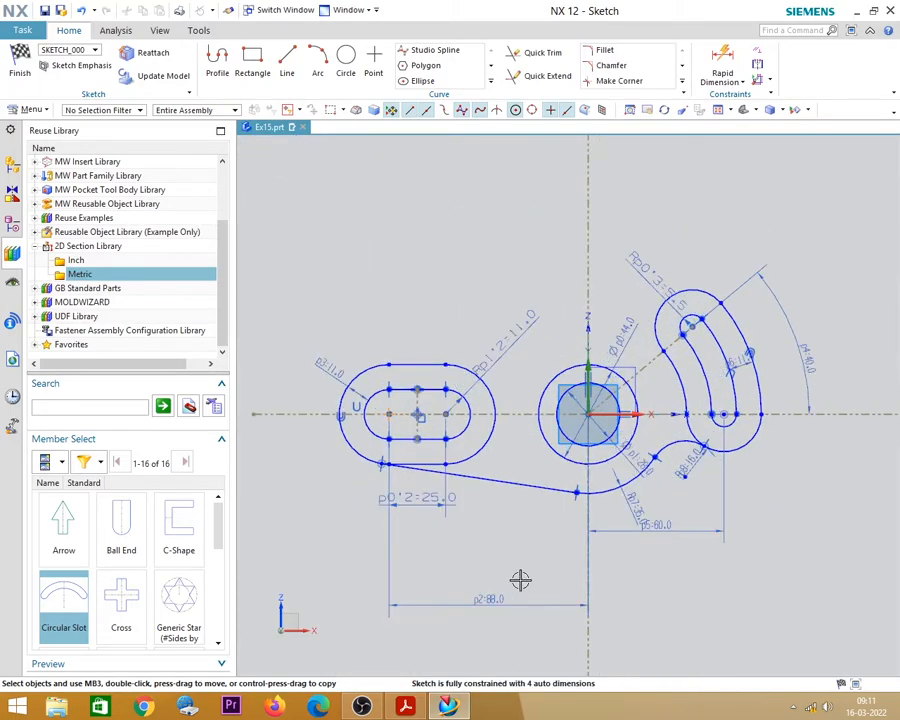
left_click(405, 708)
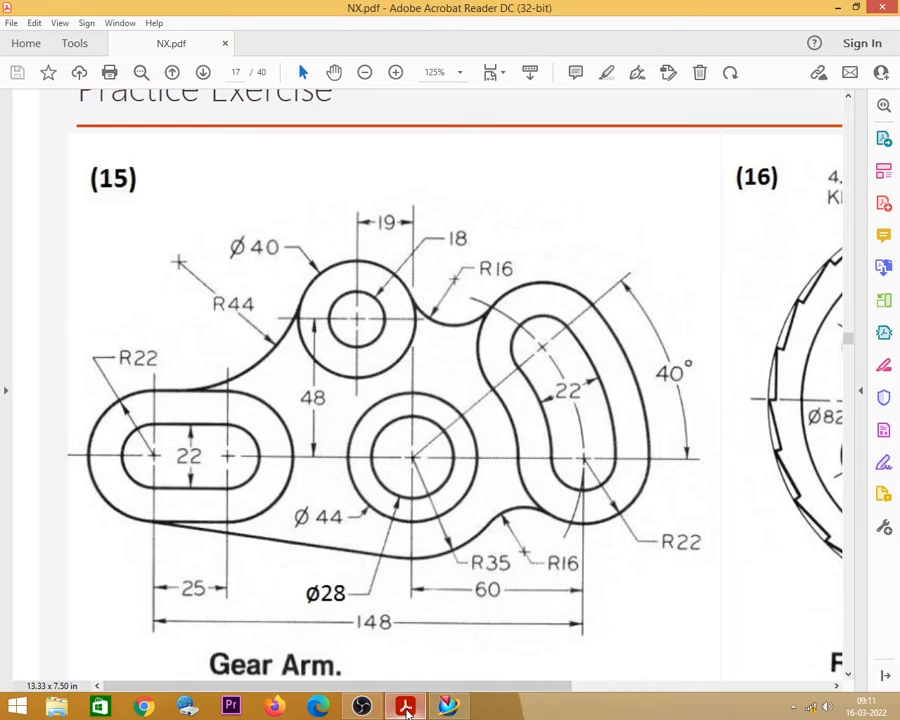
left_click(407, 712)
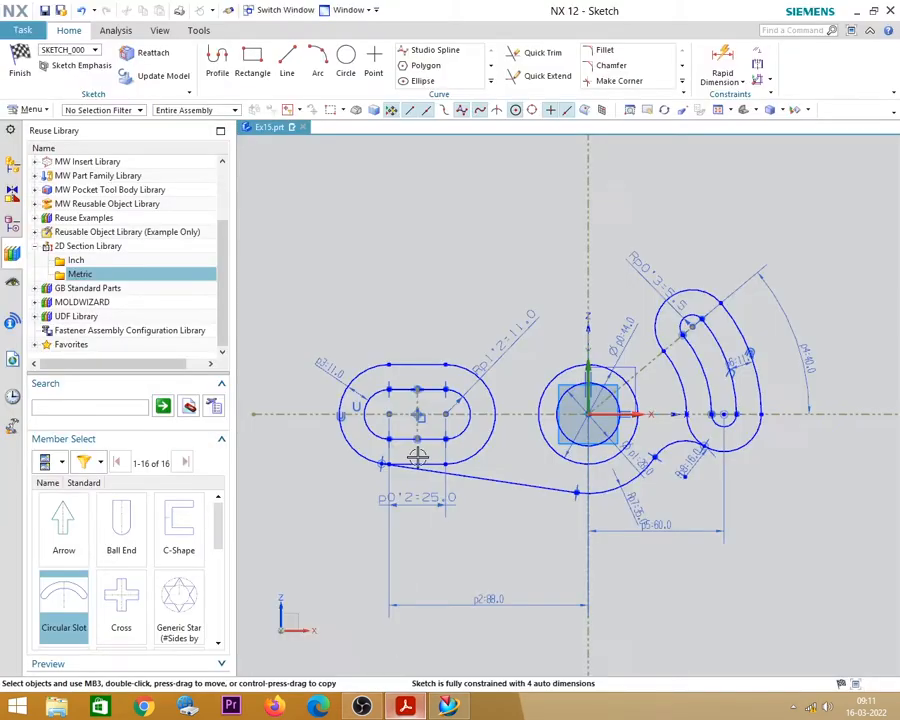
left_click(346, 66)
left_click(516, 254)
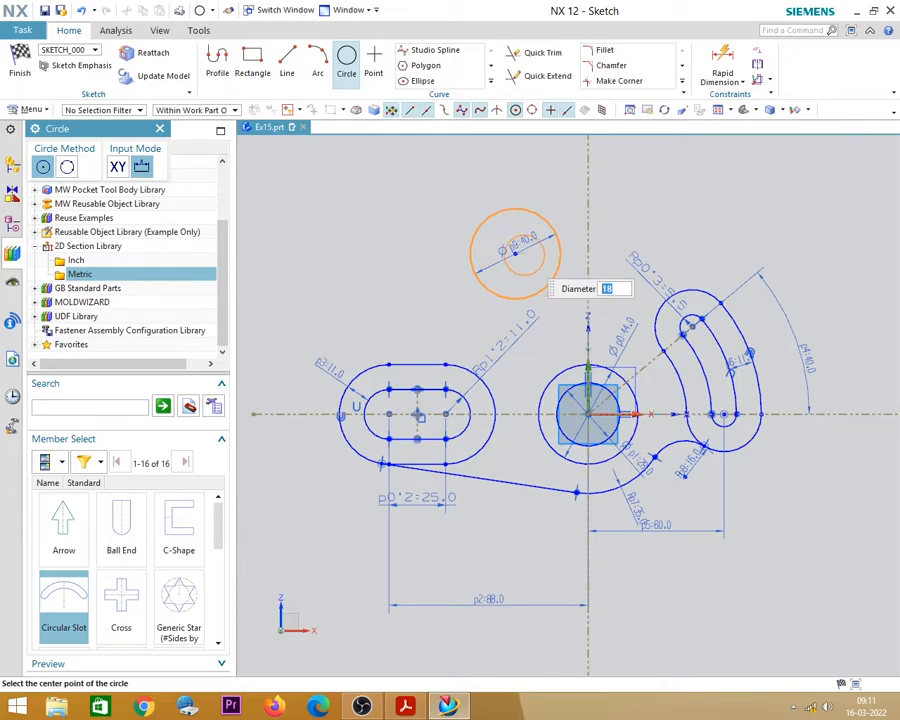
left_click(514, 252)
key("Escape")
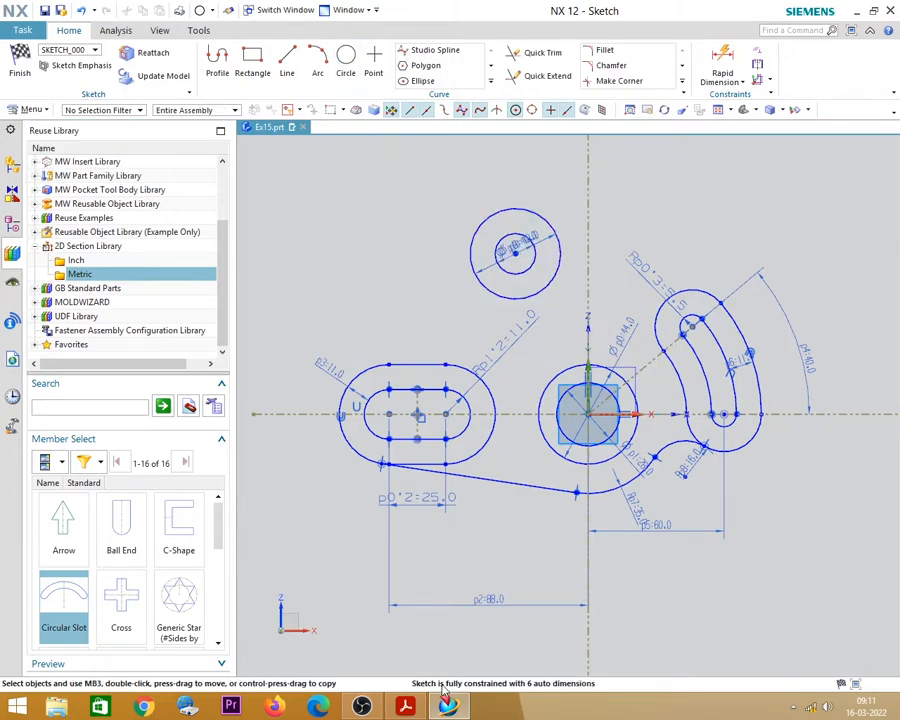
Check the upper circles' position in the PDF drawing, then dimension their horizontal distance from the vertical centreline as 18 mm.
left_click(406, 707)
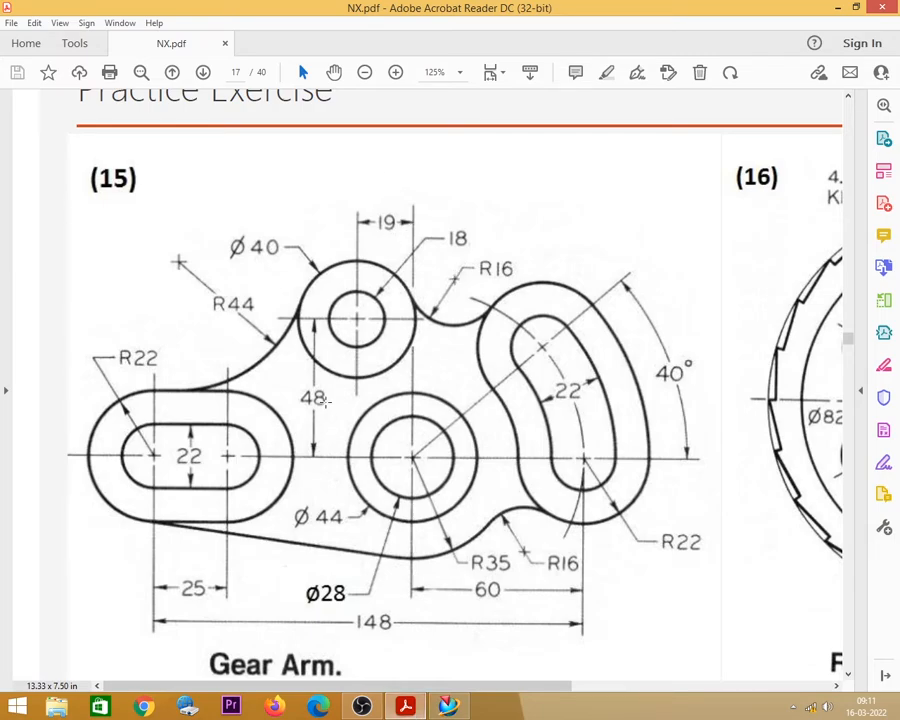
left_click(838, 8)
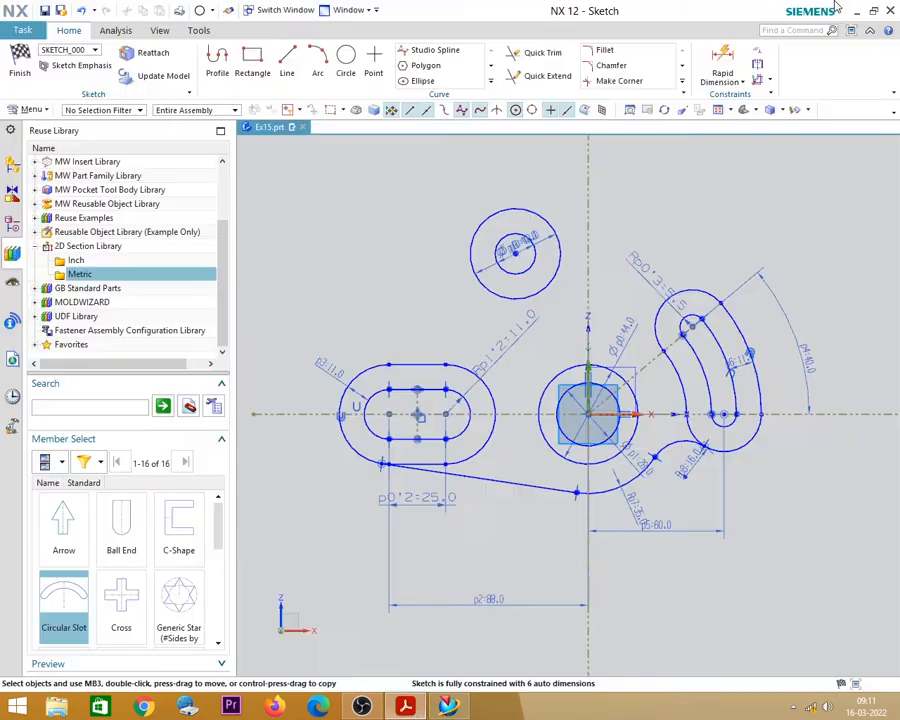
left_click(743, 80)
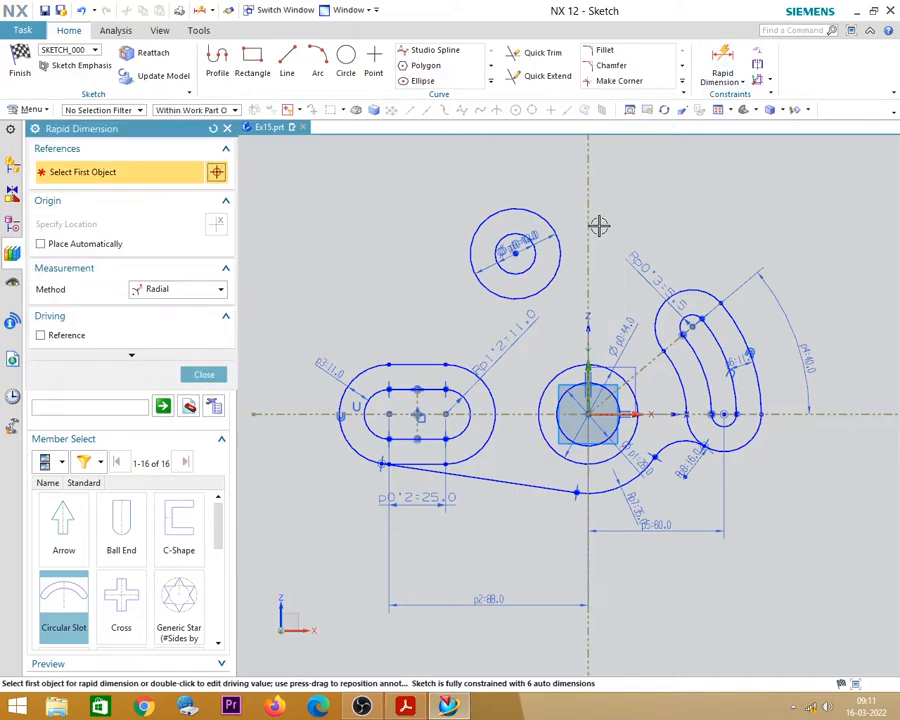
left_click(169, 290)
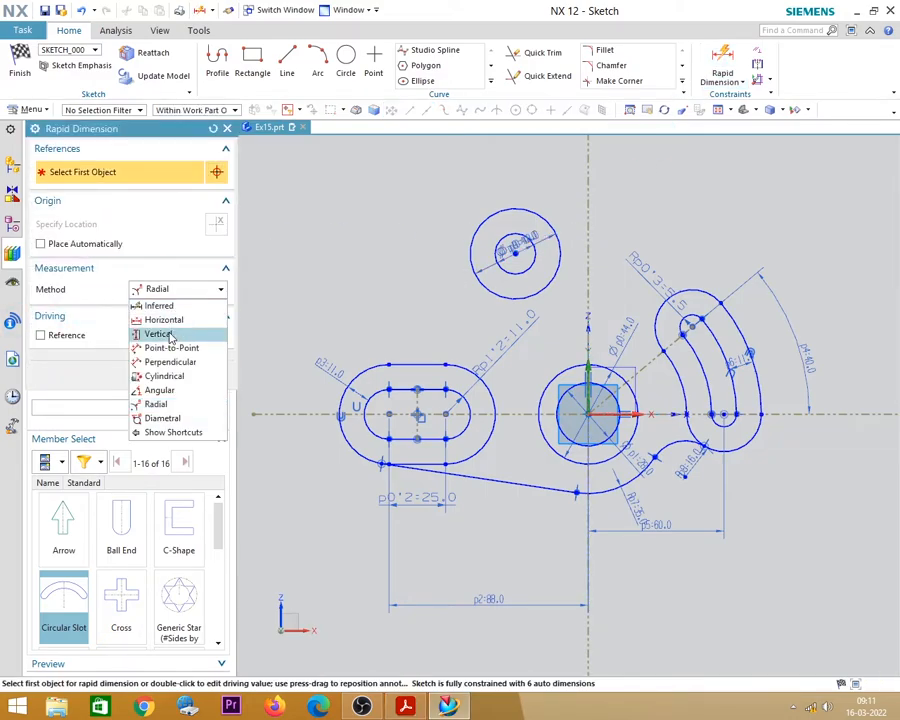
left_click(159, 306)
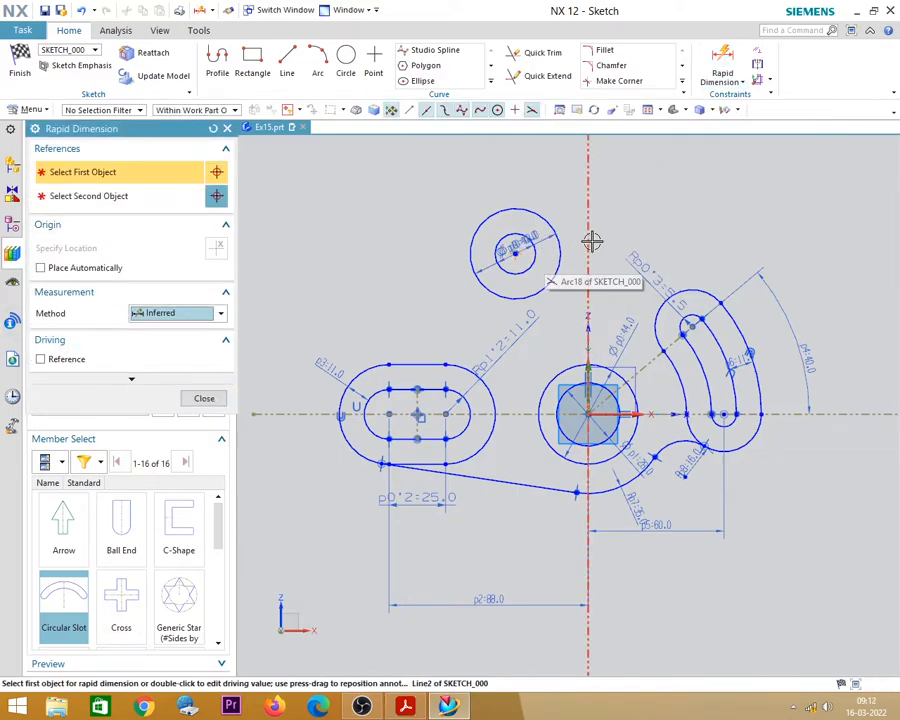
left_click(589, 237)
left_click(548, 199)
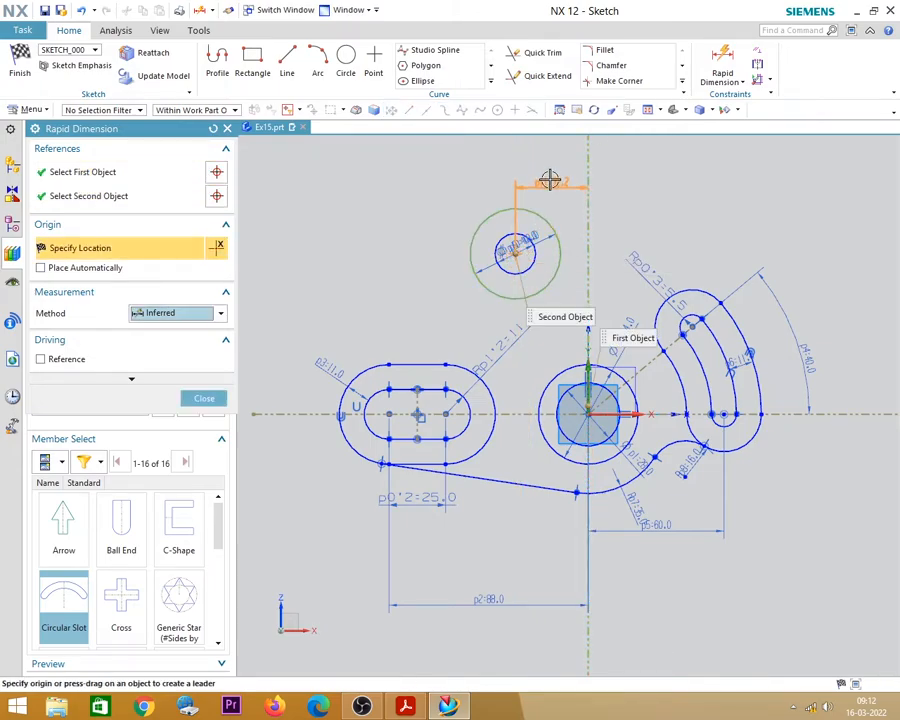
left_click(549, 177)
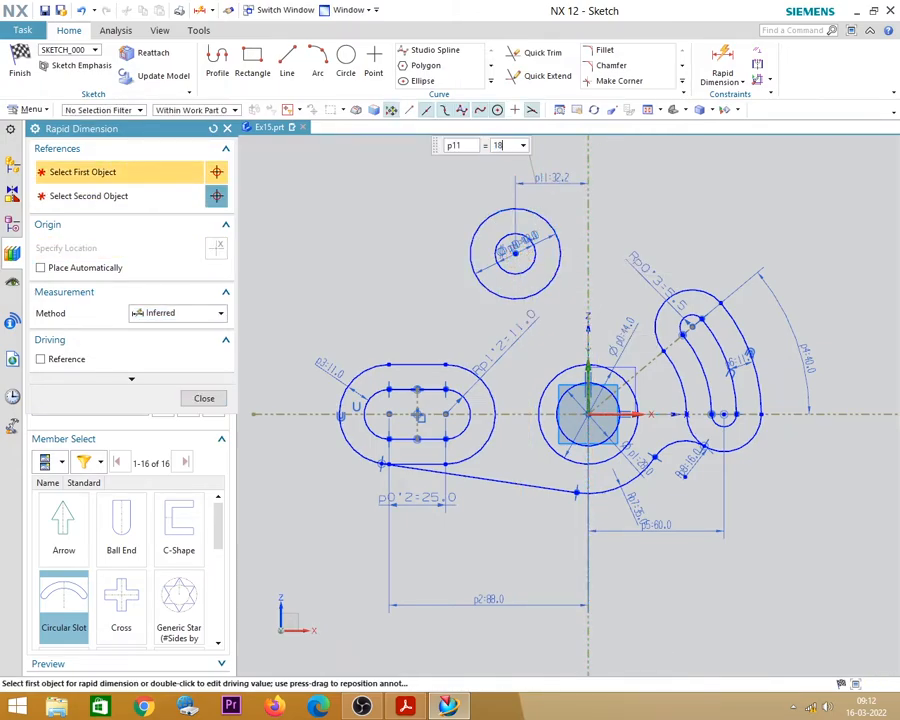
type("18")
key("Return")
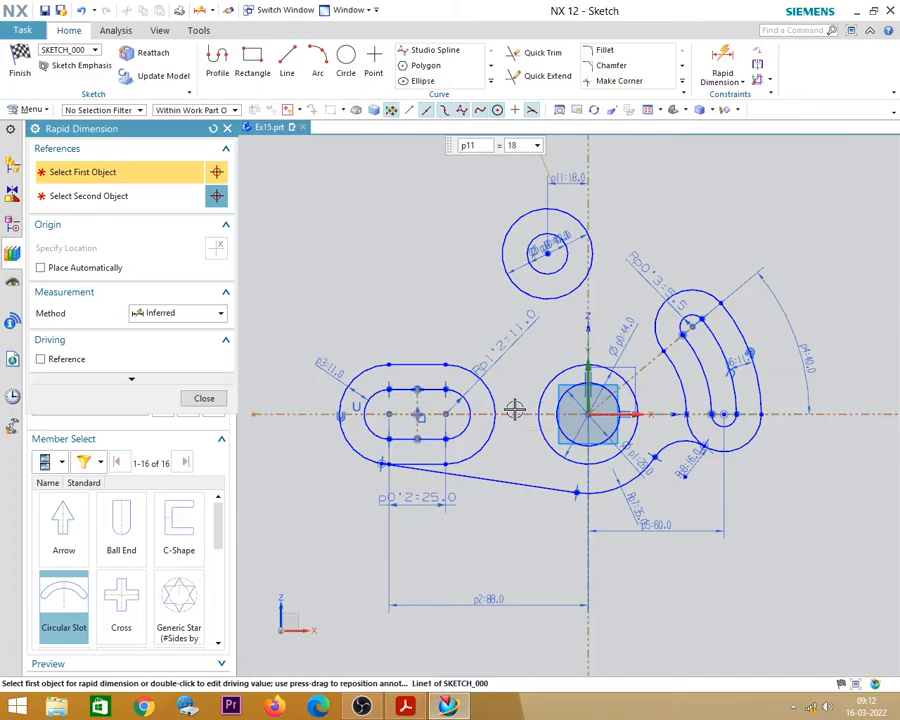
Dimension the upper circles' vertical distance from the horizontal centreline as 48 mm.
left_click(514, 412)
left_click(548, 253)
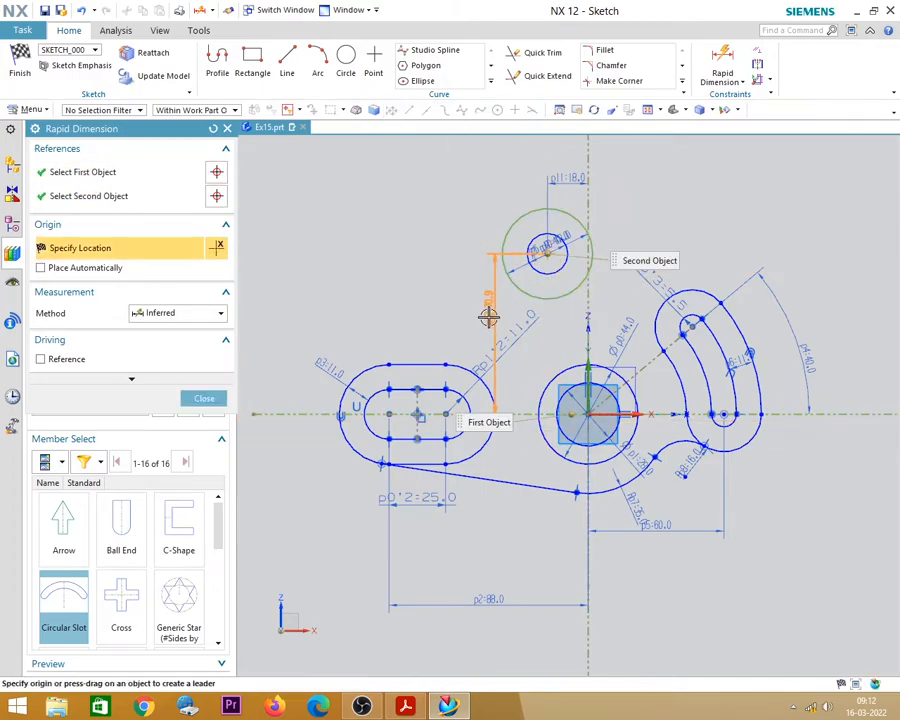
left_click(527, 350)
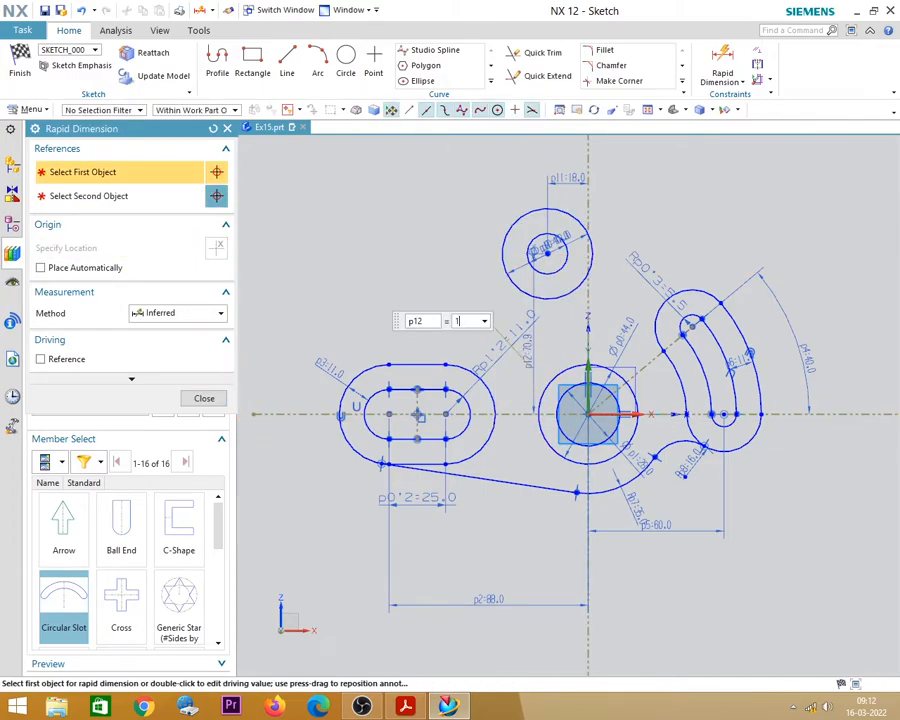
type("48")
key("Return")
Recheck the PDF drawing, then set the upper circles' horizontal distance from the vertical centreline to 19 mm.
left_click(405, 706)
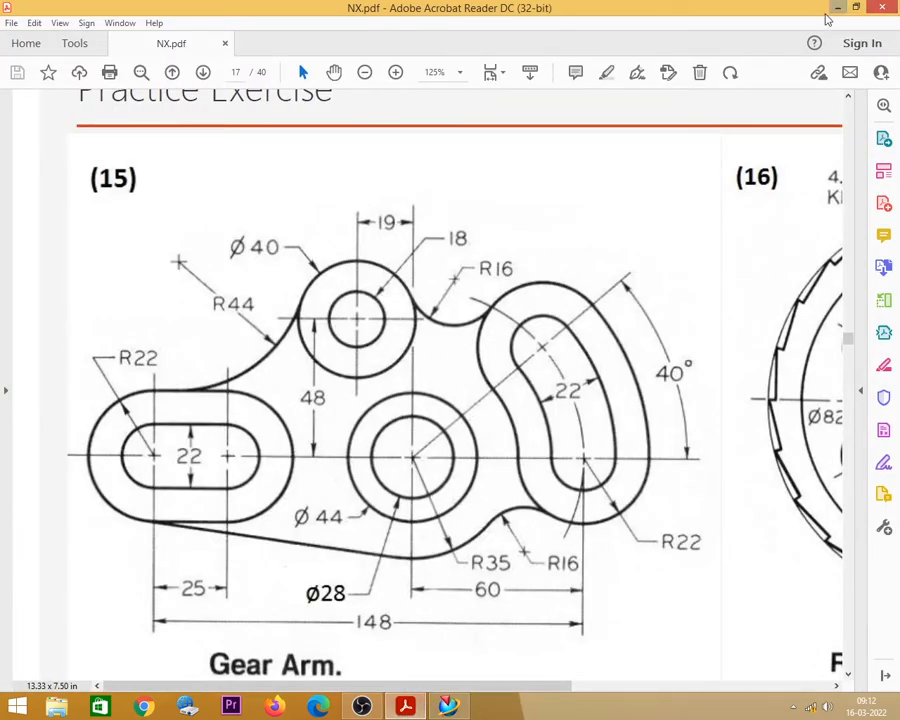
left_click(838, 7)
double_click(568, 172)
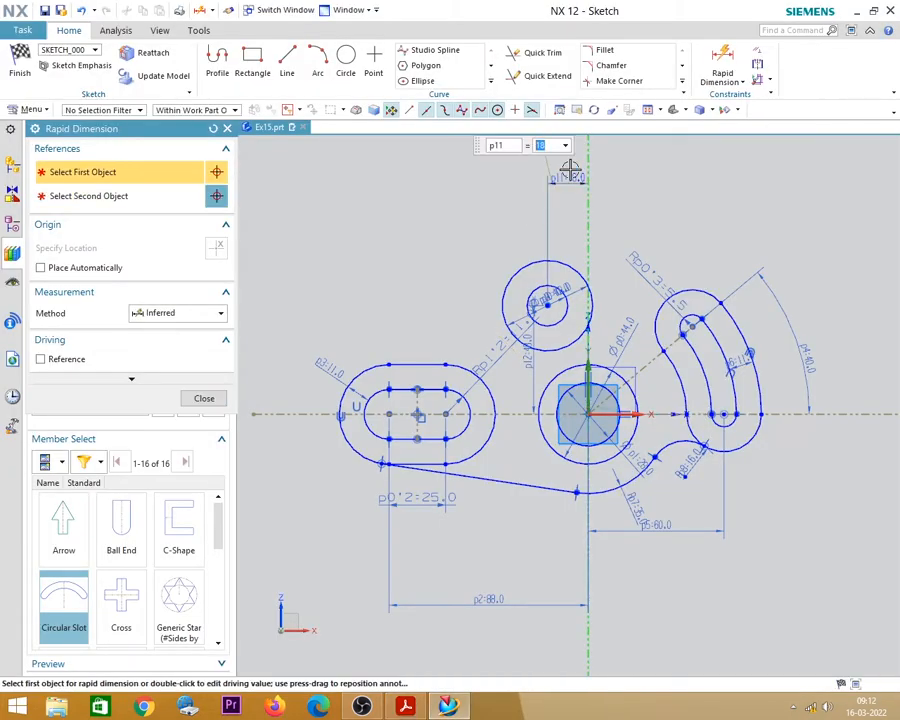
key("Return")
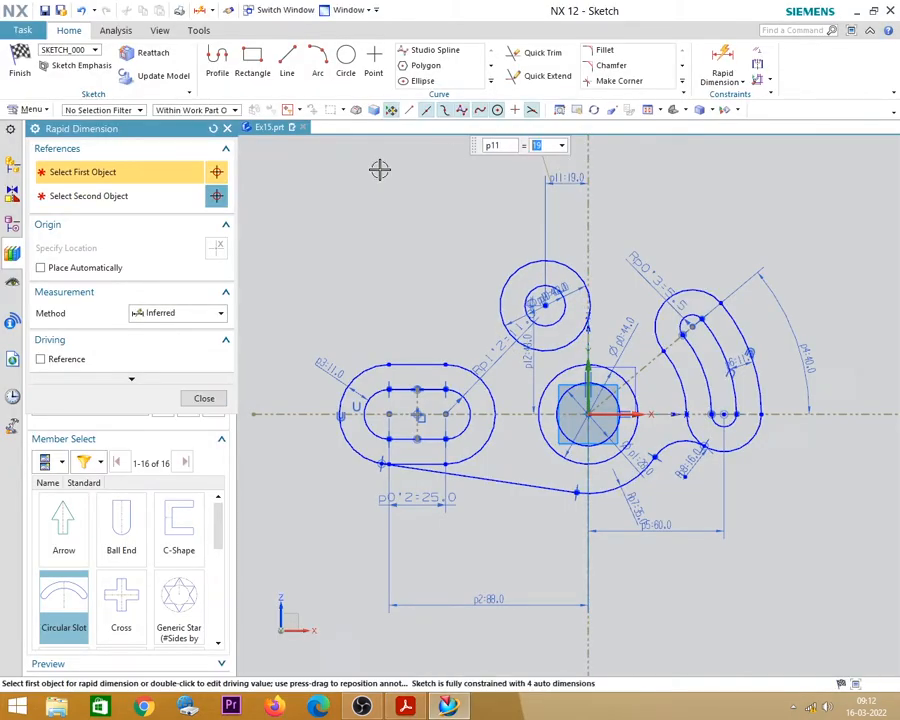
left_click(203, 398)
Reposition the upper circles' diameter dimensions and the straight slot's radius dimension so that their labels do not overlap.
scroll(516, 372, "up", 5)
scroll(560, 290, "down", 3)
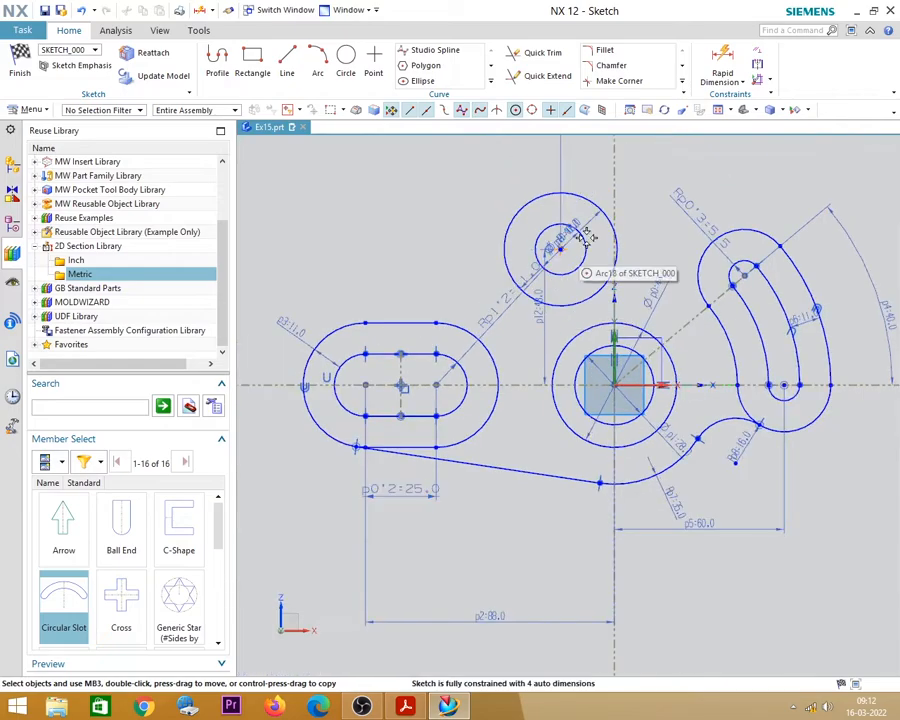
left_click_drag(588, 236, 284, 447)
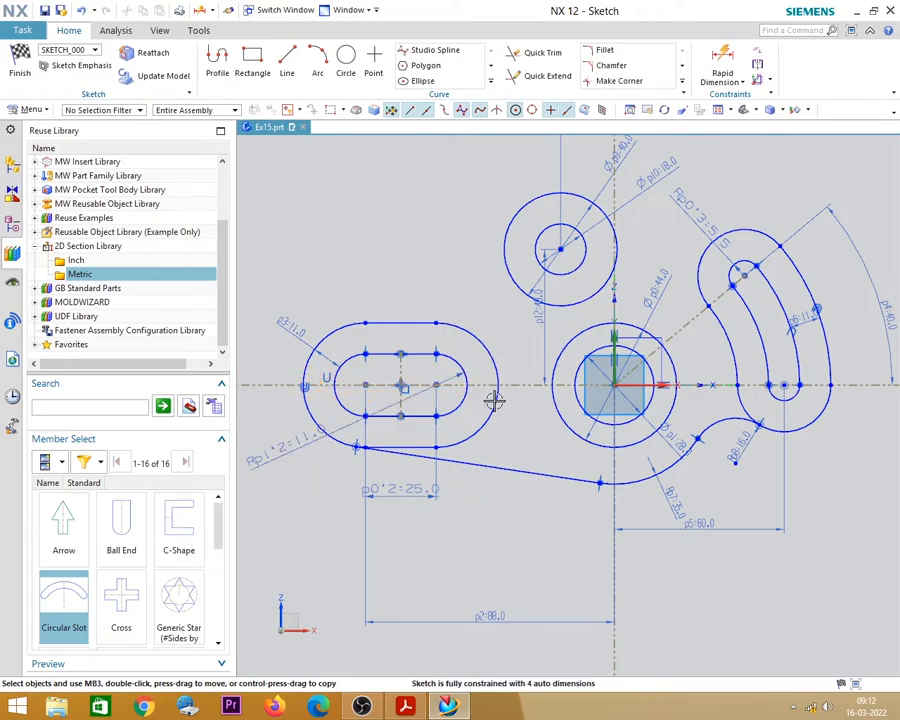
Check the blend radii in the PDF drawing, then try a trimmed 44 mm fillet between the straight slot's upper outer line and the 40 mm circle.
scroll(494, 400, "up", 1)
left_click(418, 706)
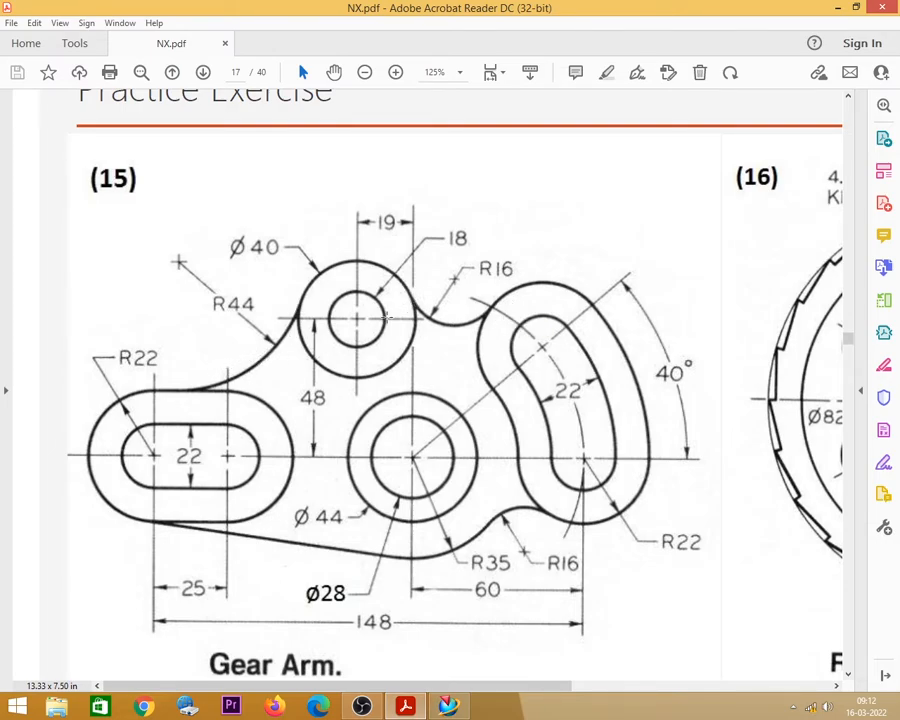
left_click(836, 8)
left_click(600, 50)
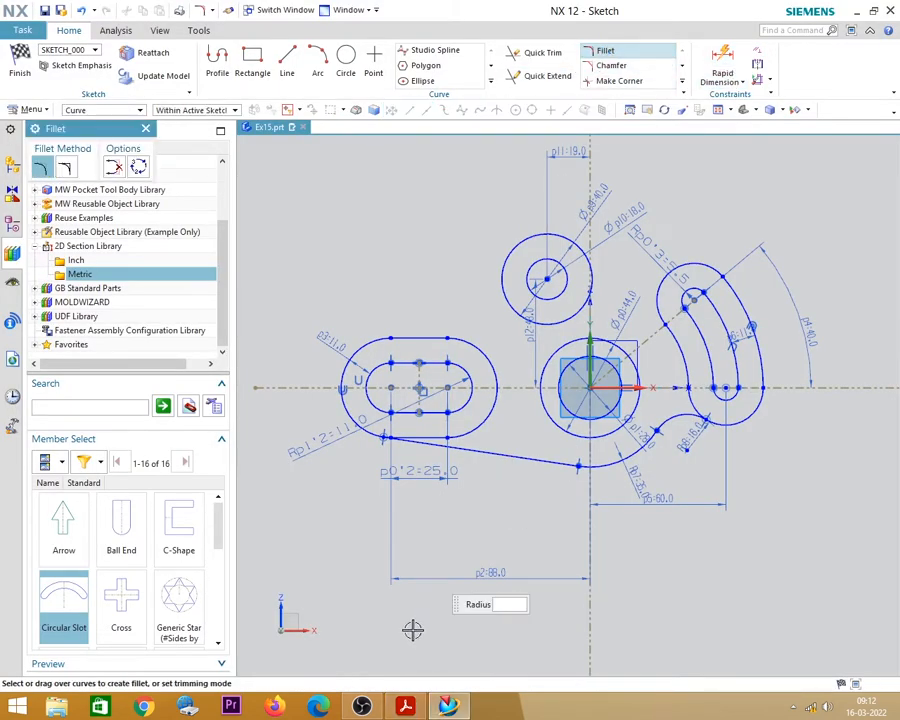
left_click(405, 707)
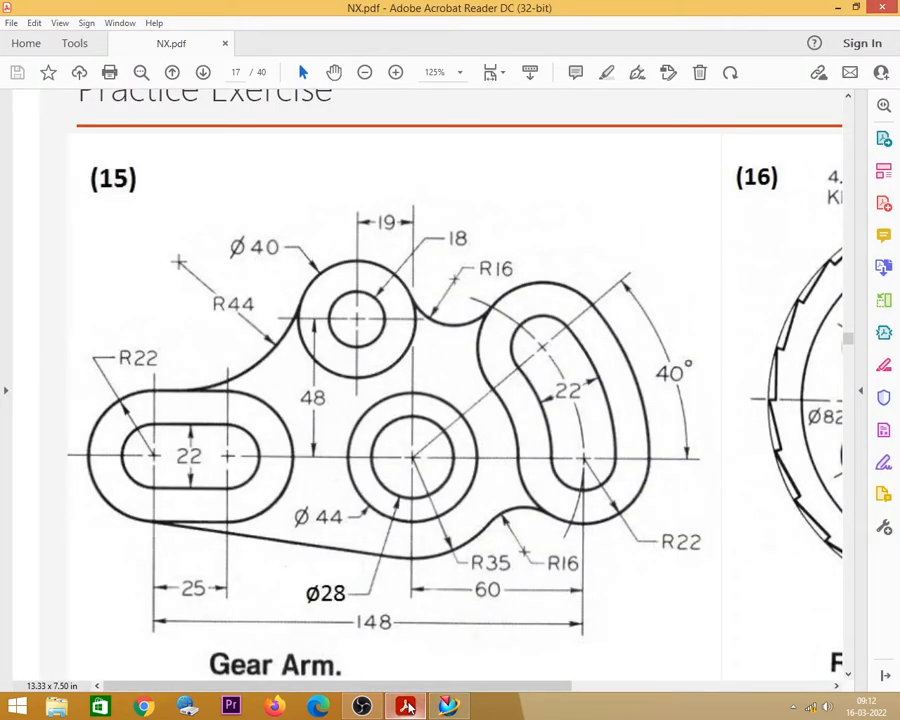
left_click(405, 707)
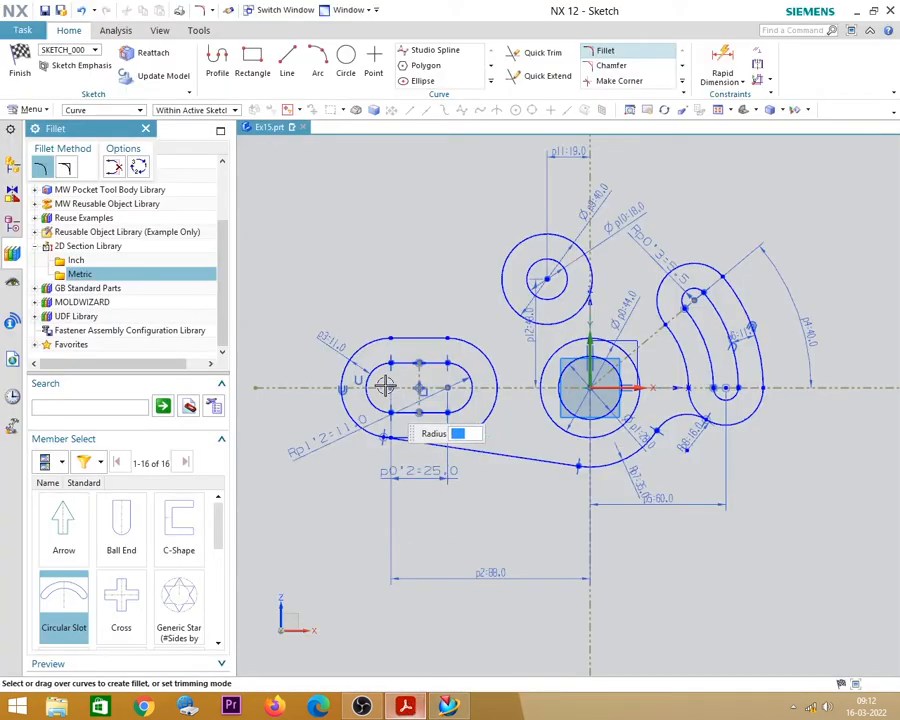
left_click(416, 332)
left_click(500, 263)
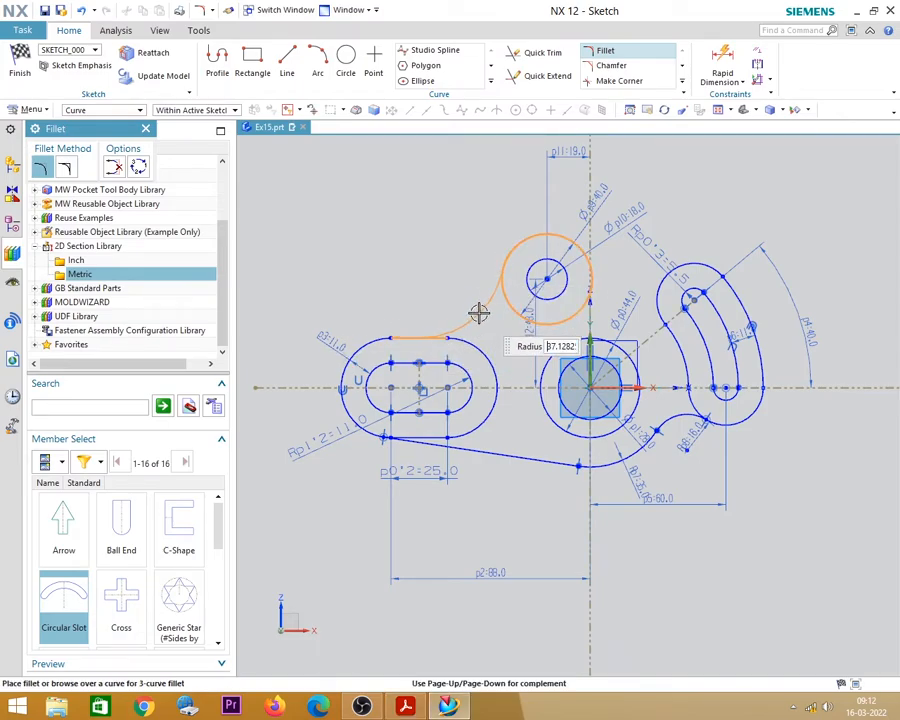
key("Return")
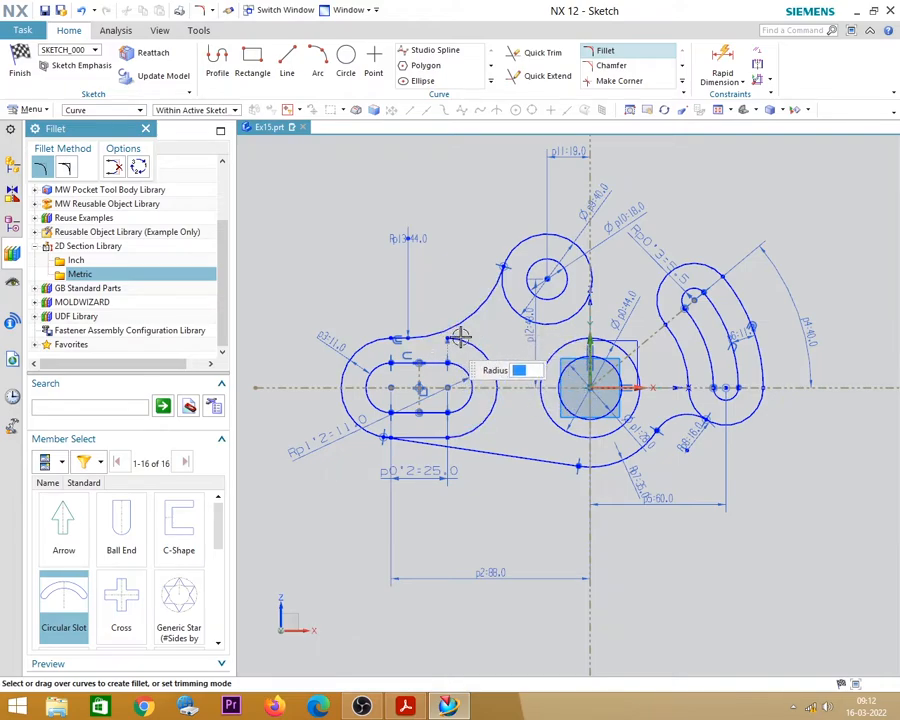
scroll(470, 355, "up", 3)
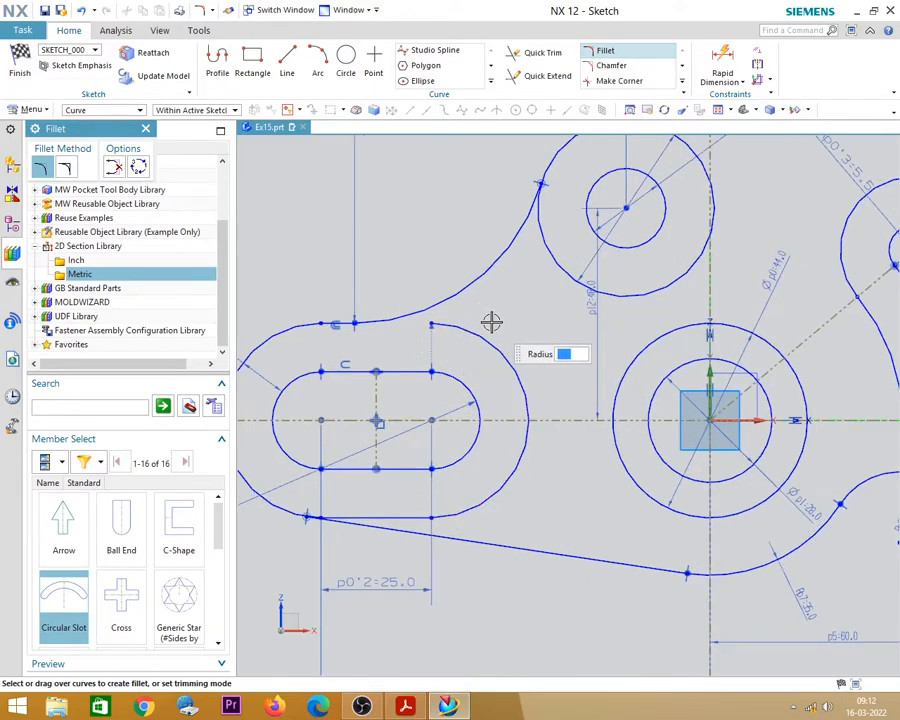
key("ctrl+z")
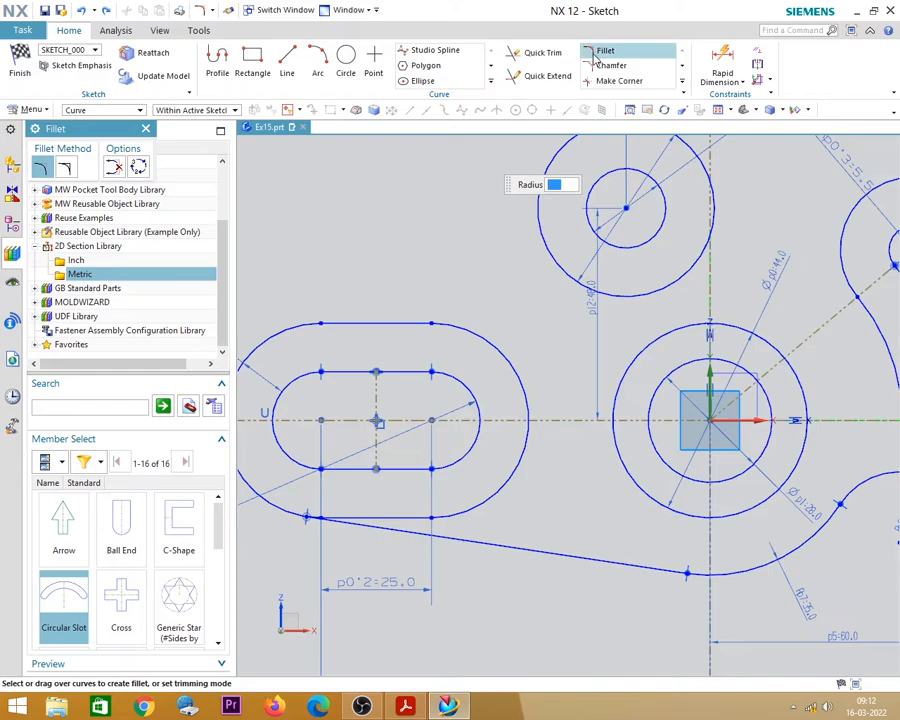
Create an untrimmed 44 mm radius fillet between the straight slot's upper outer line and the 40 mm upper circle.
left_click(602, 56)
left_click(598, 53)
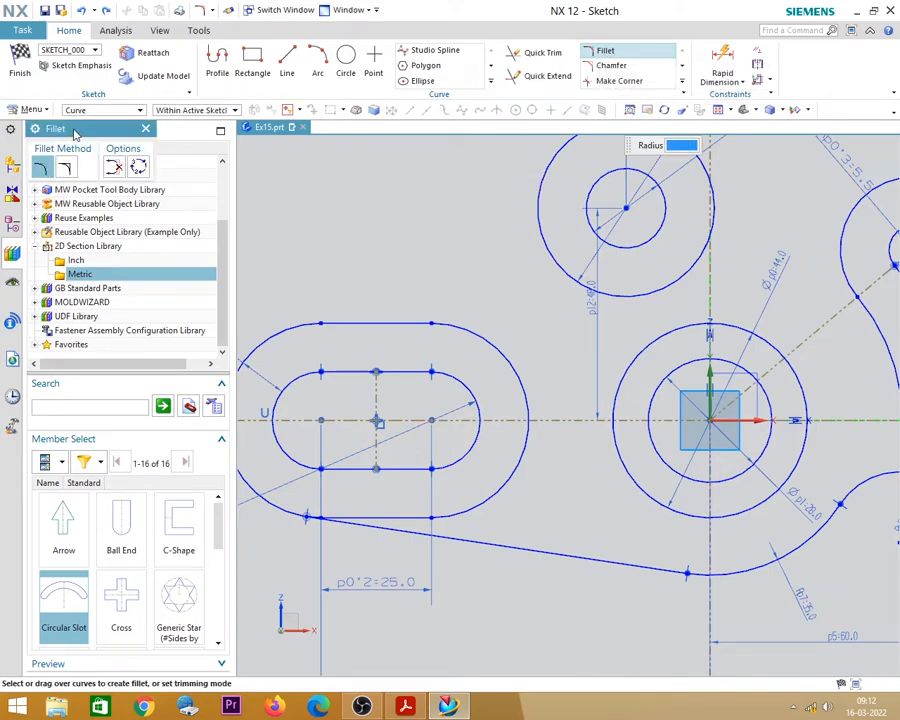
left_click_drag(74, 133, 285, 148)
left_click(276, 181)
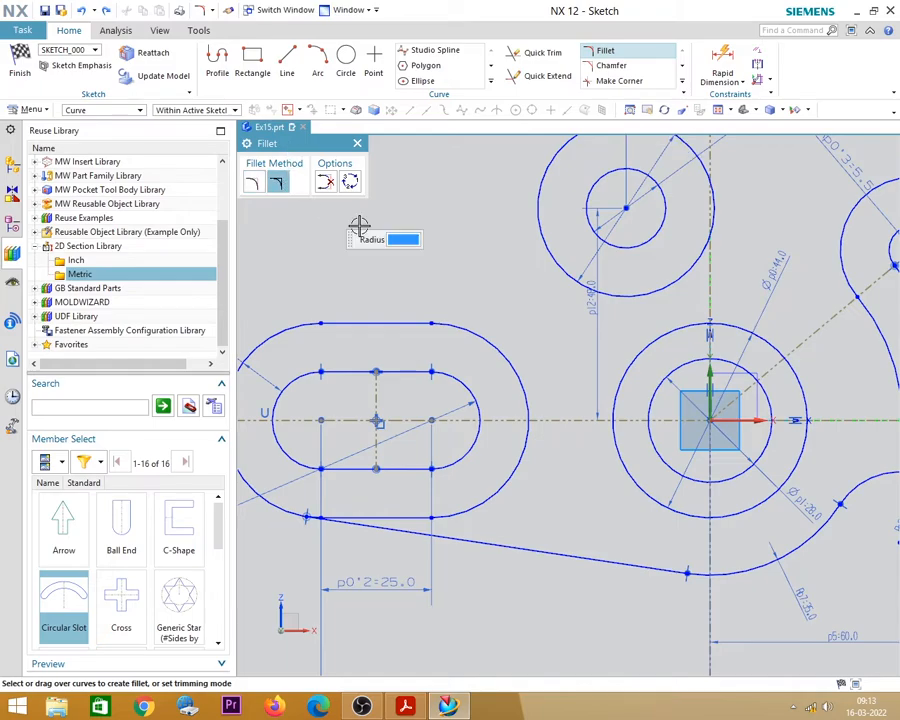
left_click(399, 320)
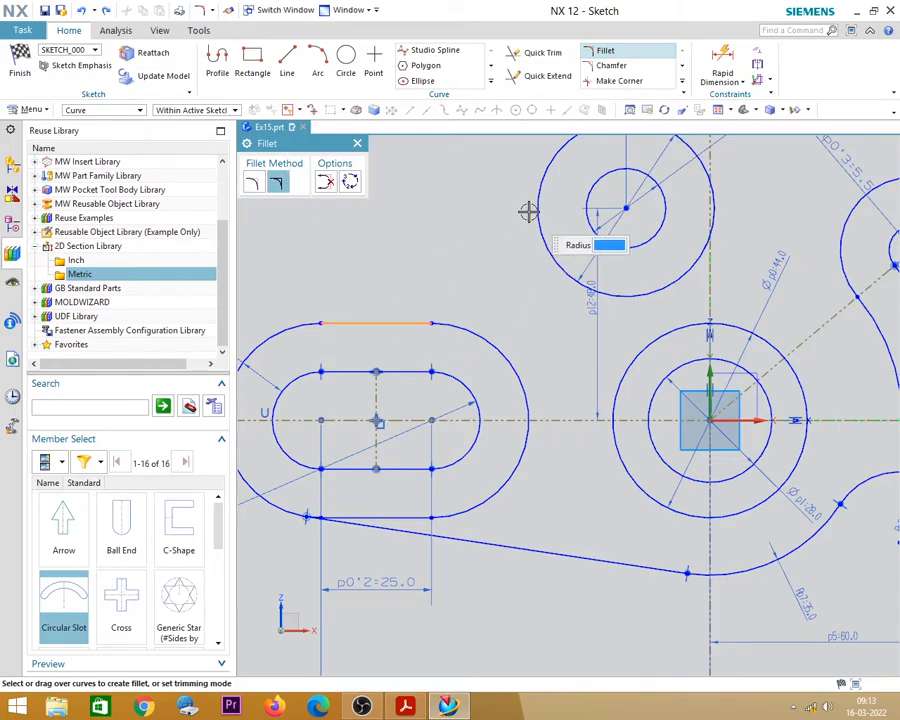
left_click(532, 209)
type("4")
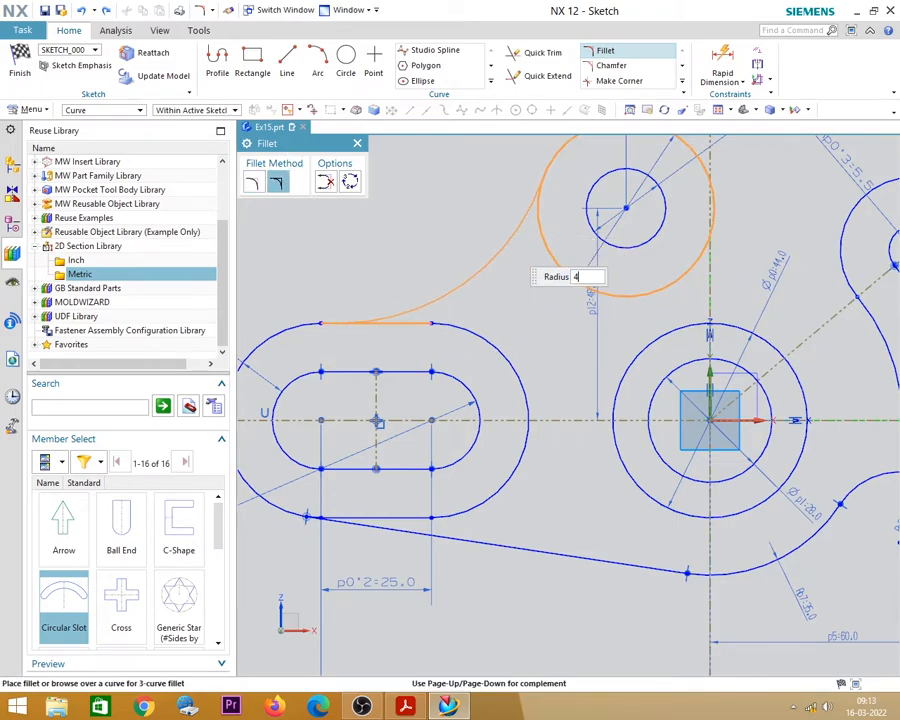
type("0")
key("Return")
scroll(490, 290, "down", 2)
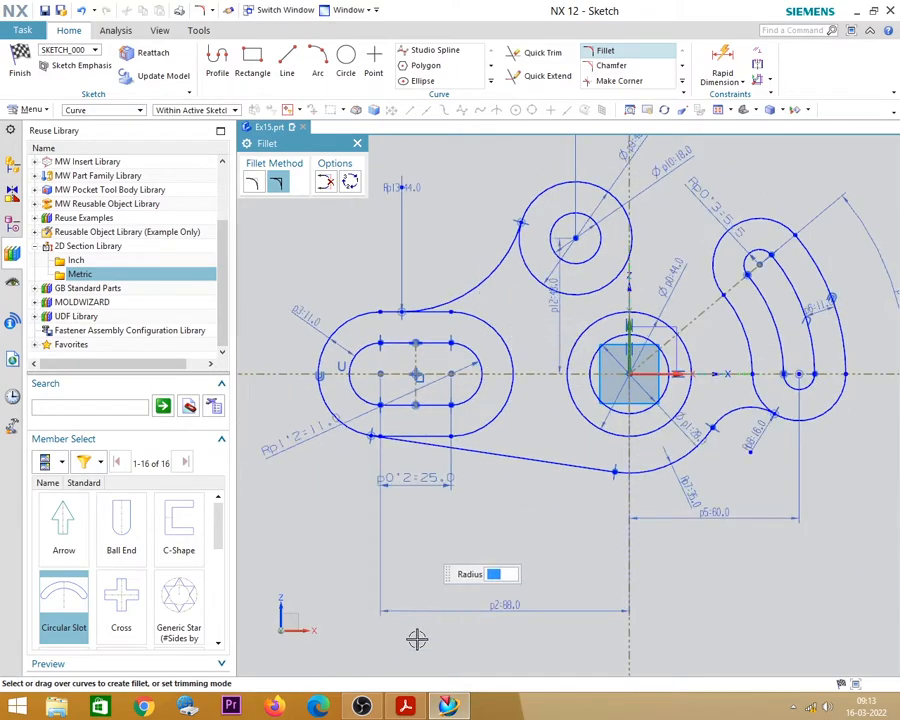
Check the PDF drawing, then try an untrimmed 16 mm fillet between the 40 mm circle and the curved slot's upper outer arc.
left_click(405, 707)
left_click(406, 712)
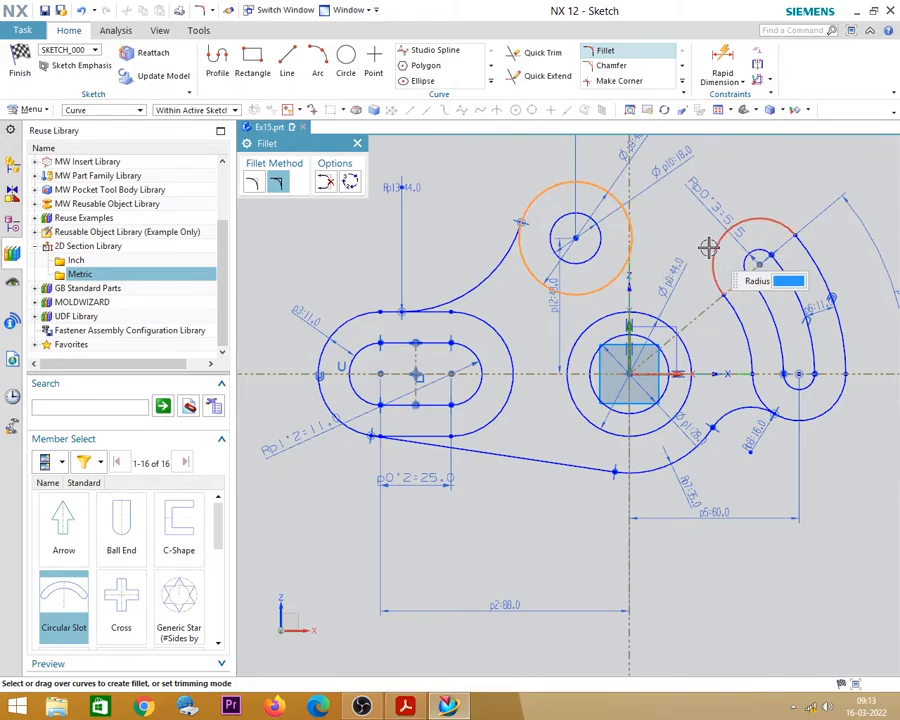
left_click(707, 247)
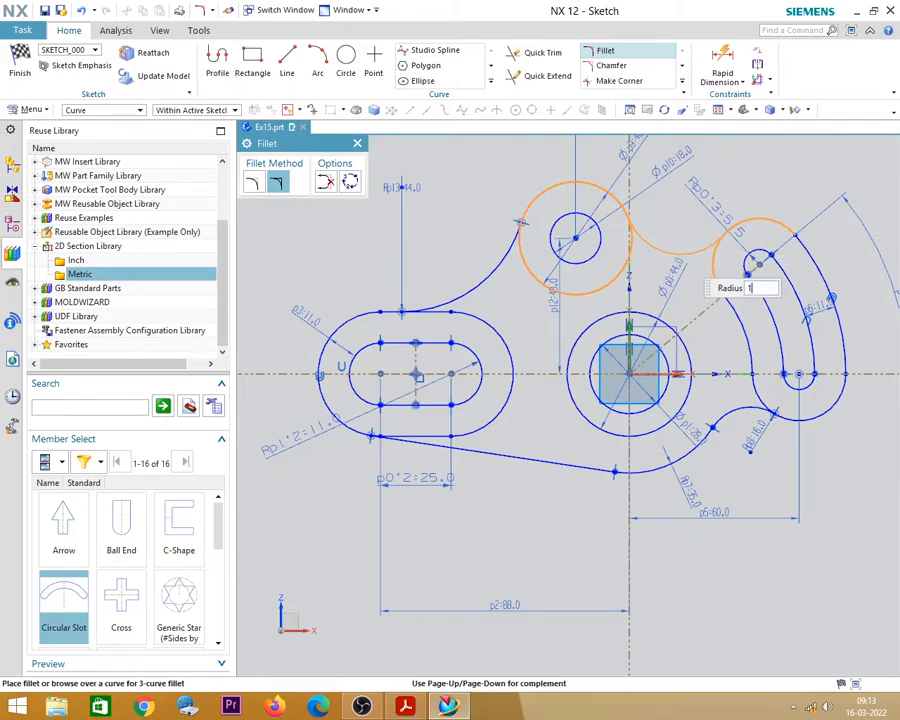
left_click(680, 254)
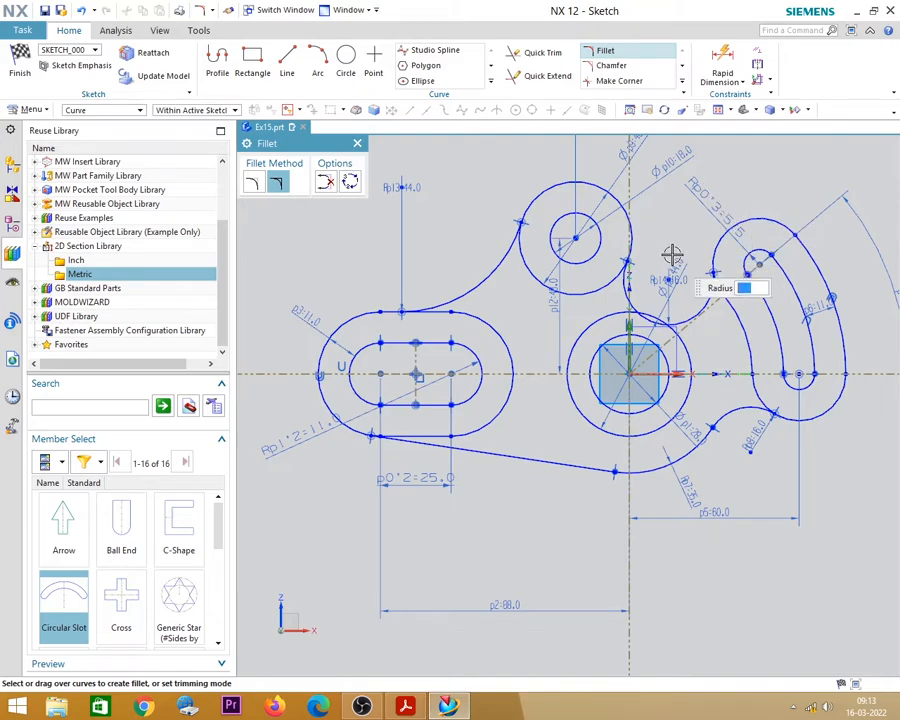
key("Escape")
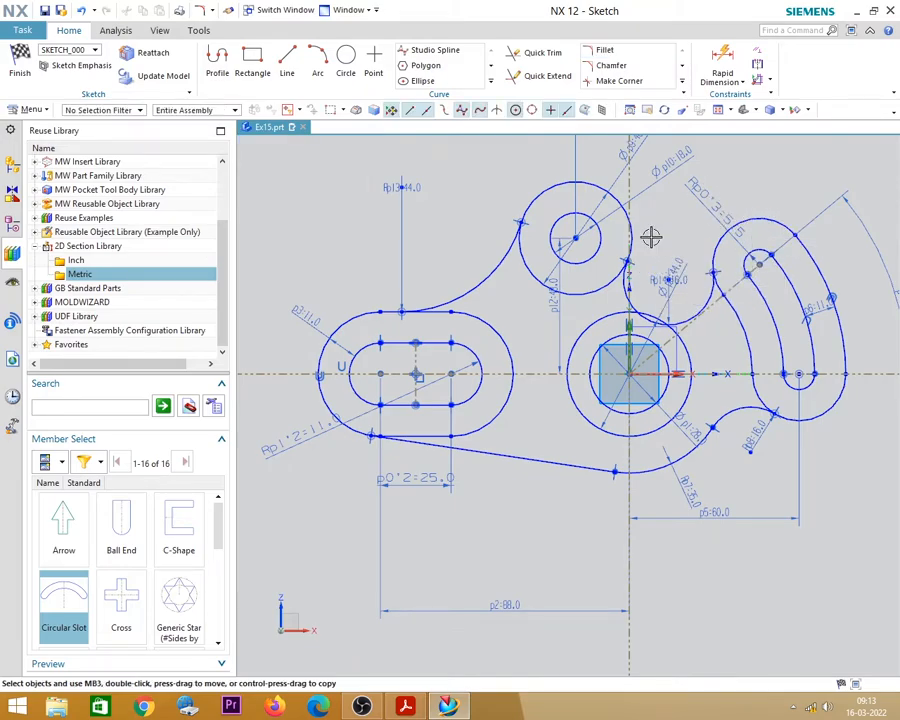
Compare the 16 mm fillet beside the upper circles with the PDF drawing, then delete its arc.
left_click(405, 707)
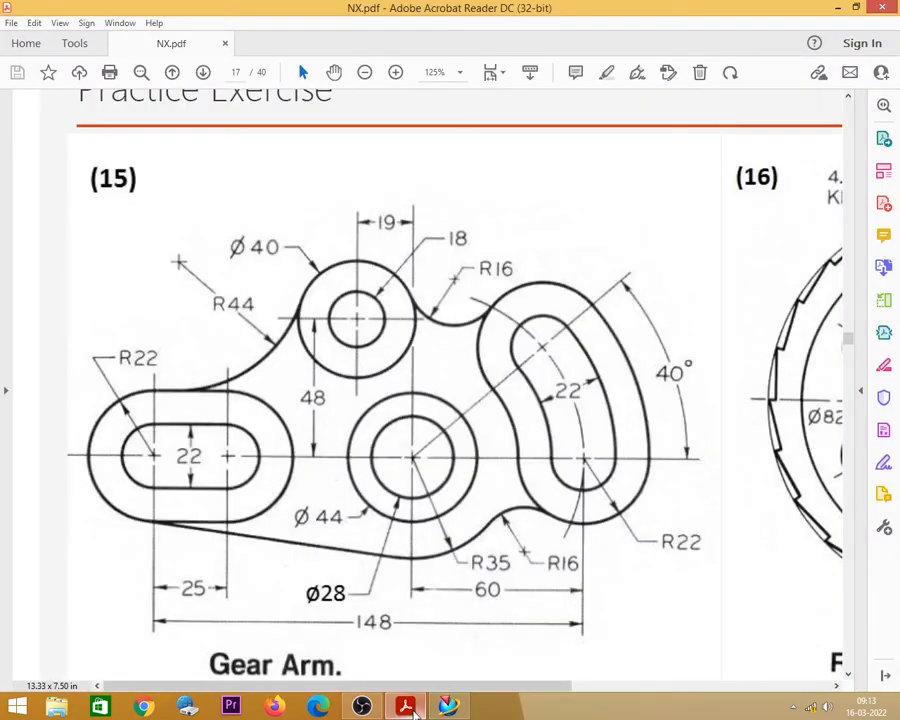
left_click(415, 711)
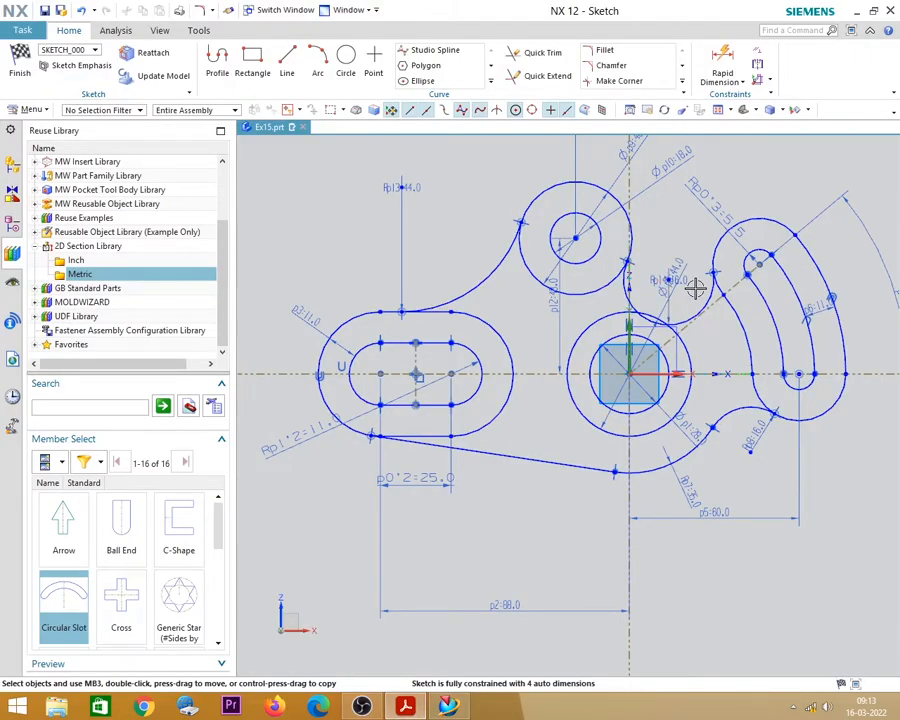
left_click(664, 229)
scroll(664, 229, "down", 2)
scroll(670, 251, "up", 8)
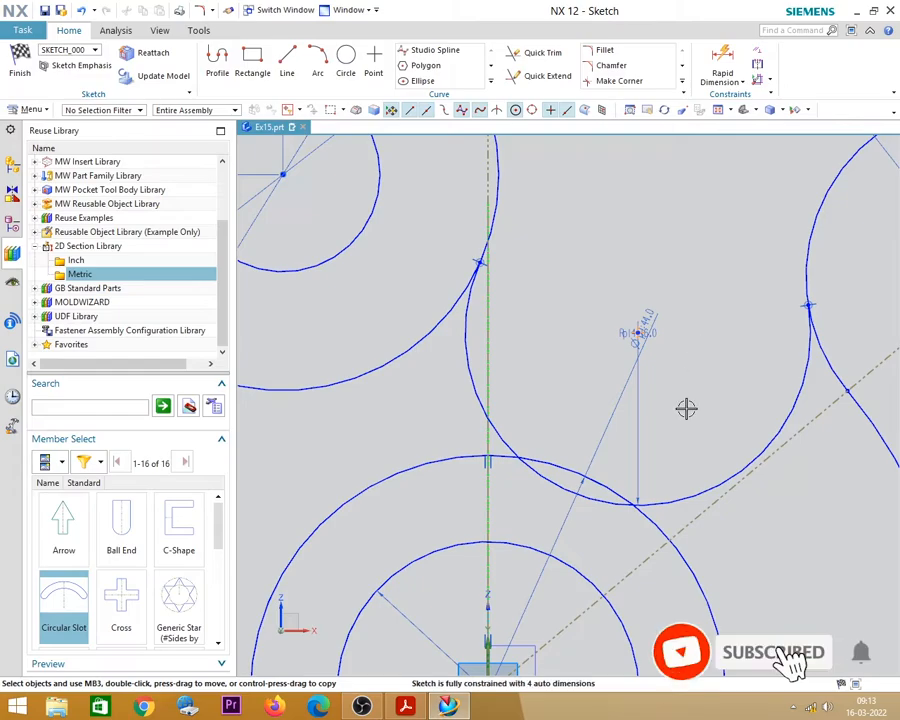
left_click(665, 507)
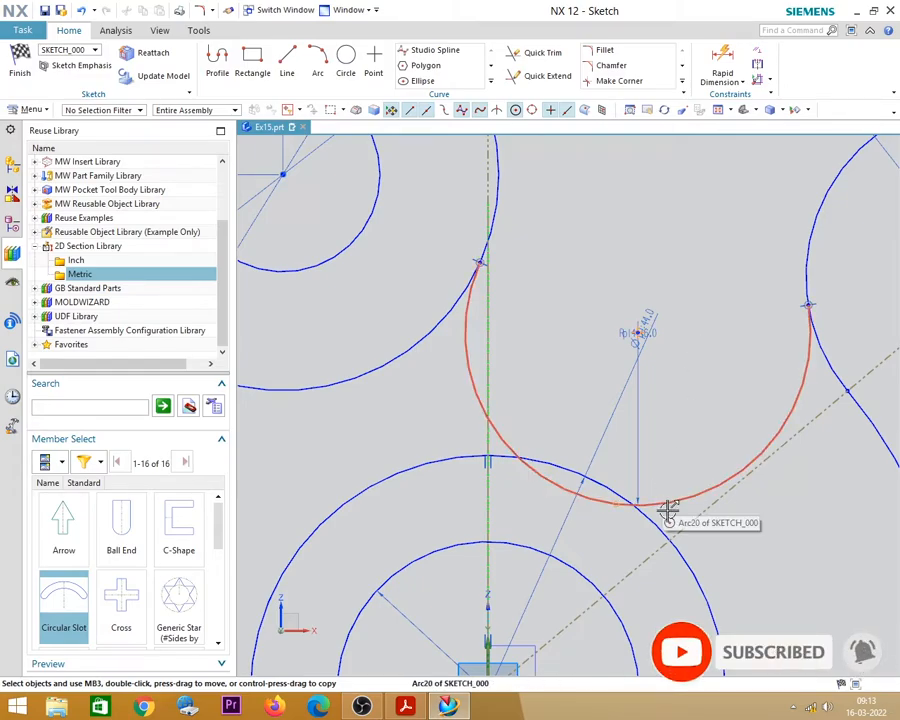
key("Delete")
Create a shallow untrimmed 16 mm radius fillet between the 40 mm upper circle and the curved slot's upper outer arc.
scroll(548, 390, "down", 3)
scroll(575, 340, "up", 2)
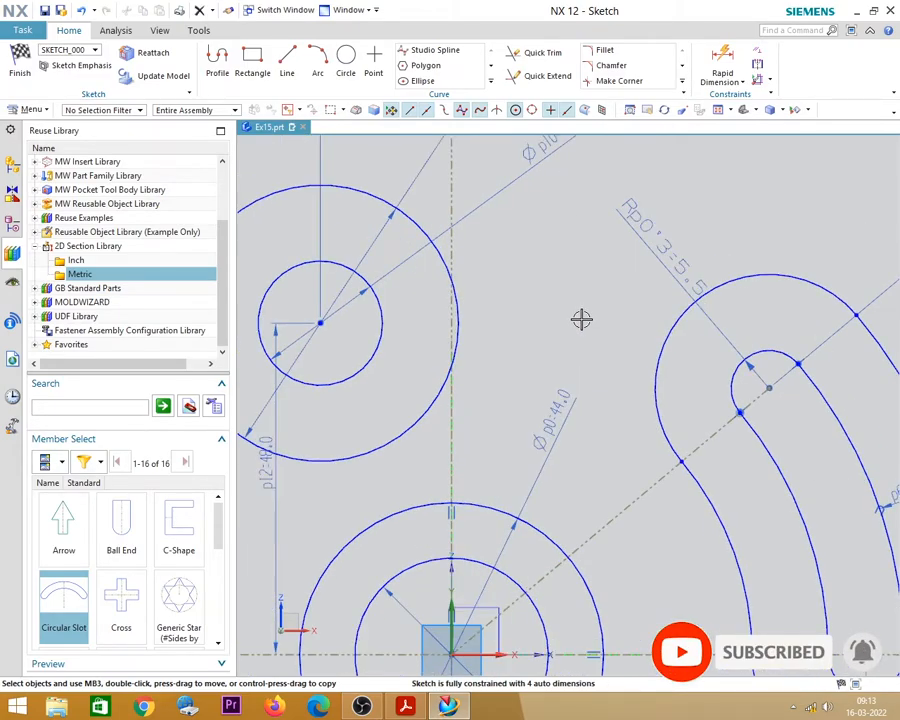
left_click(605, 50)
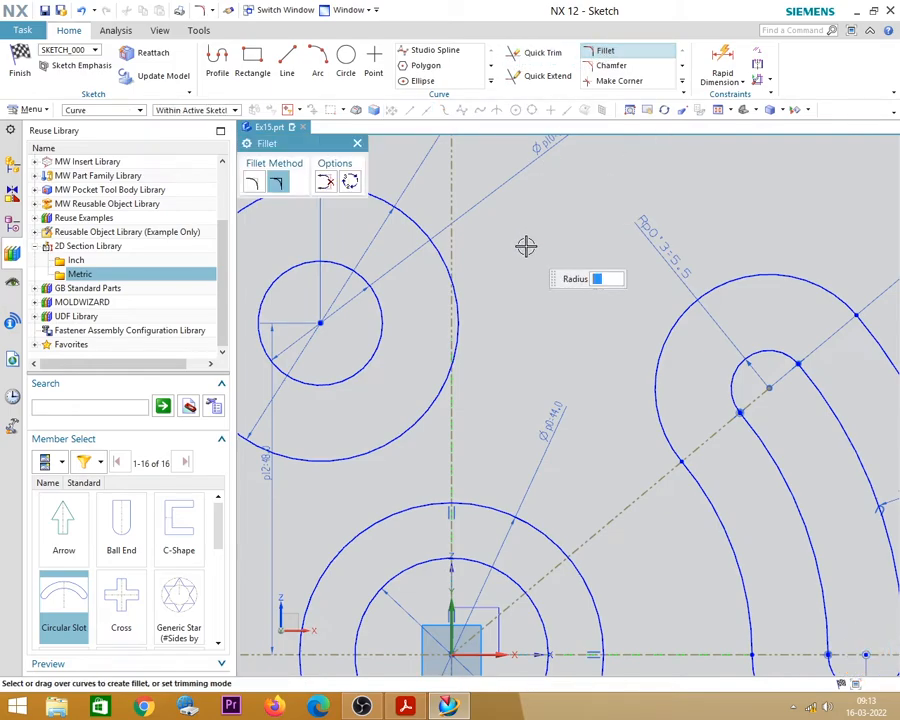
left_click(434, 222)
left_click(677, 307)
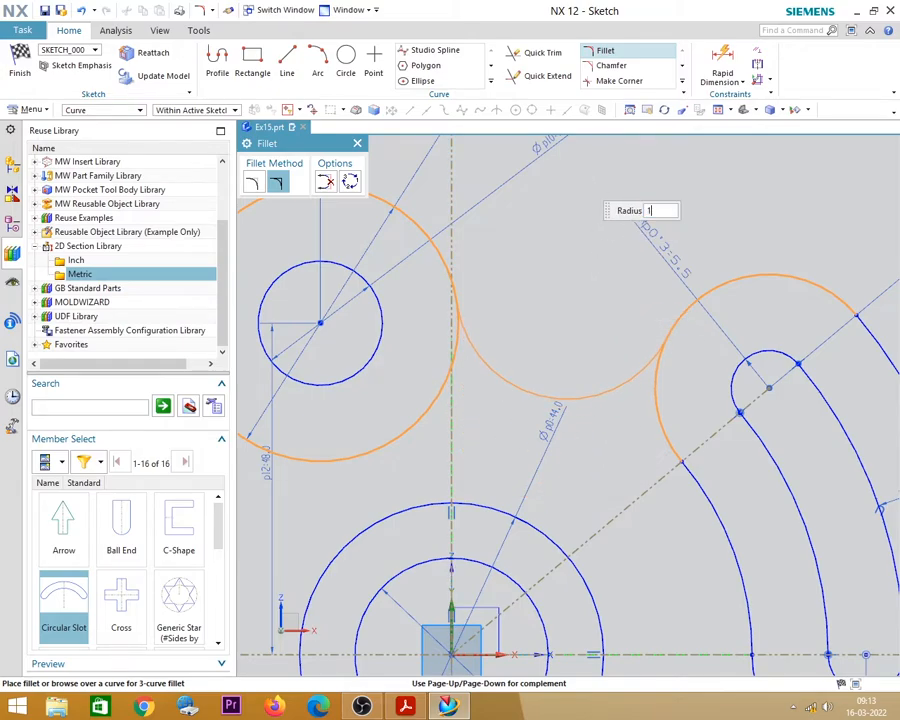
key("Return")
scroll(674, 327, "down", 3)
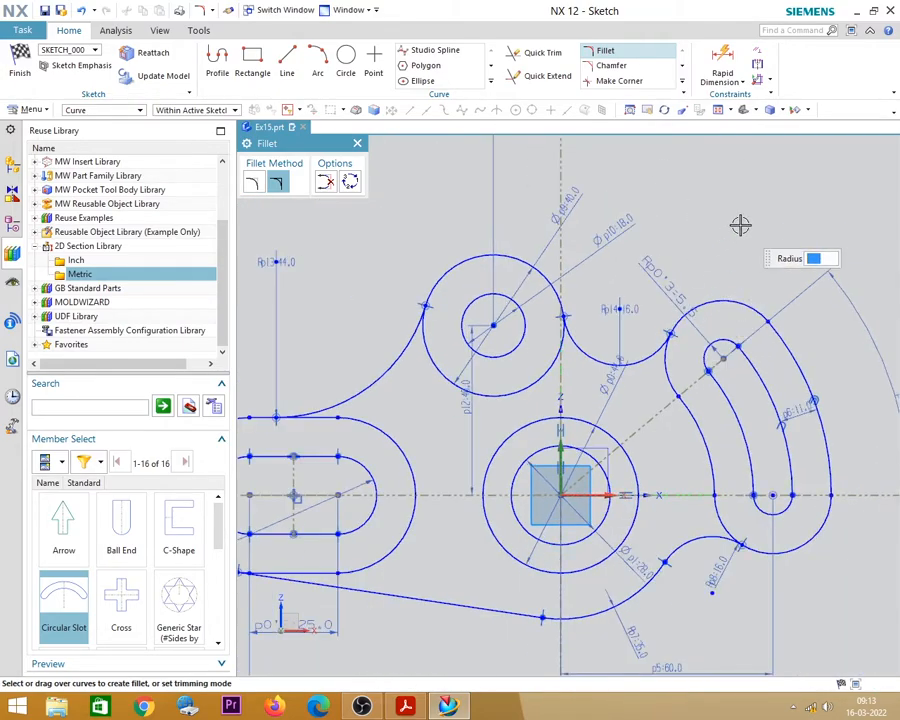
key("Escape")
Reposition the upper circles' diameter dimensions, the 44 mm fillet's radius dimension and the curved slot's inner radius dimension clear of the geometry.
scroll(704, 228, "down", 2)
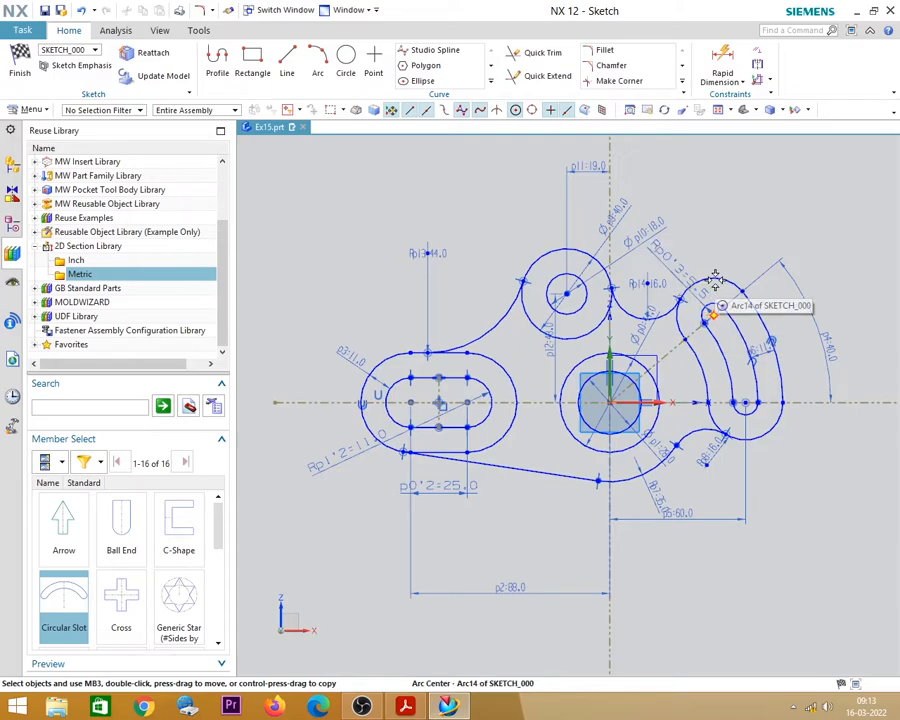
scroll(705, 280, "up", 1)
left_click_drag(578, 199, 476, 209)
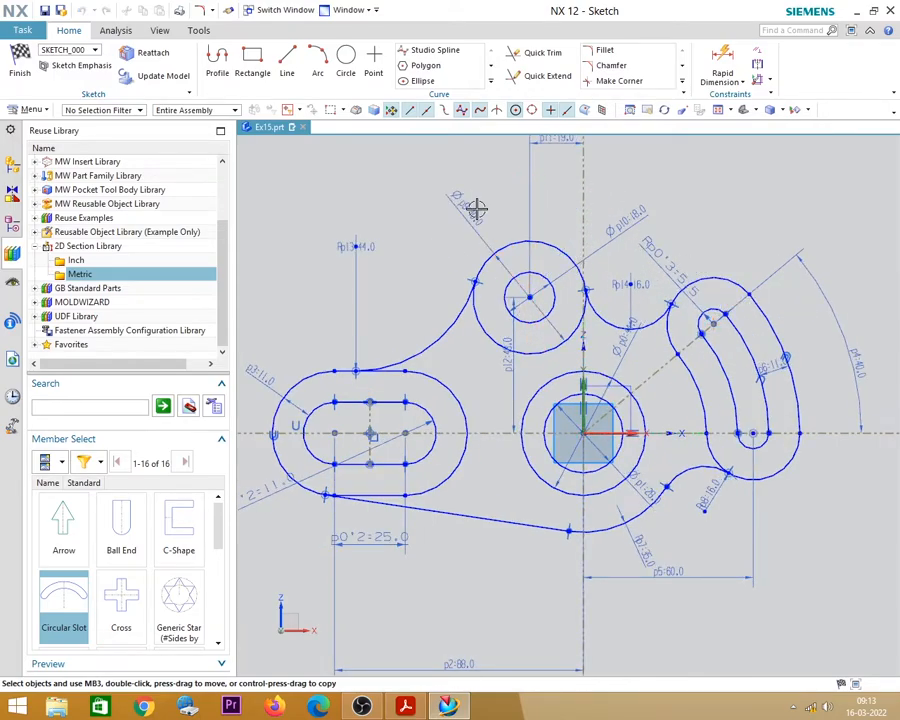
left_click_drag(643, 214, 488, 185)
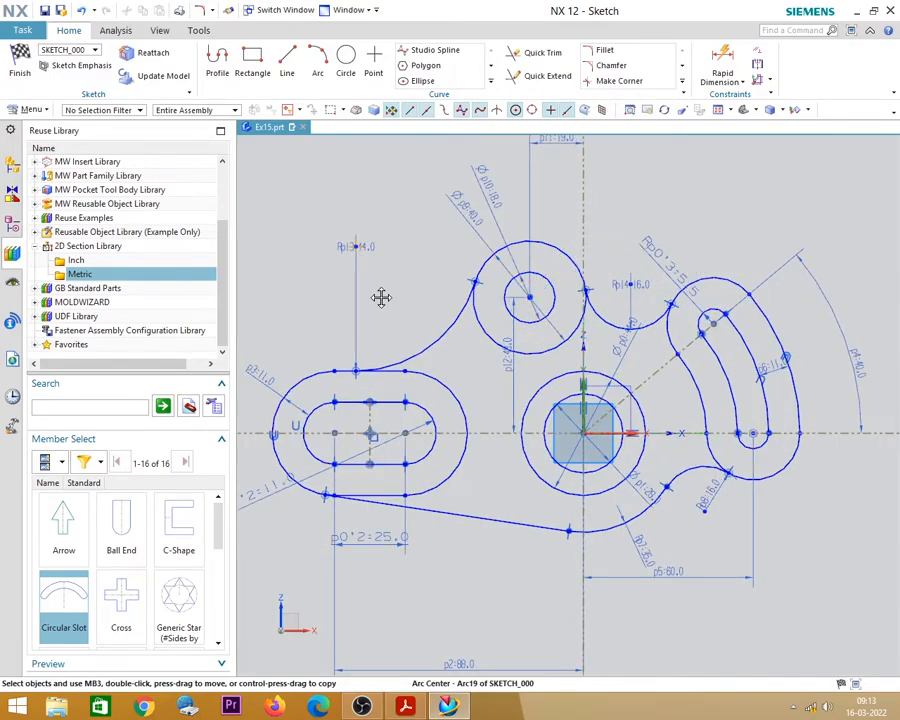
left_click_drag(372, 250, 409, 305)
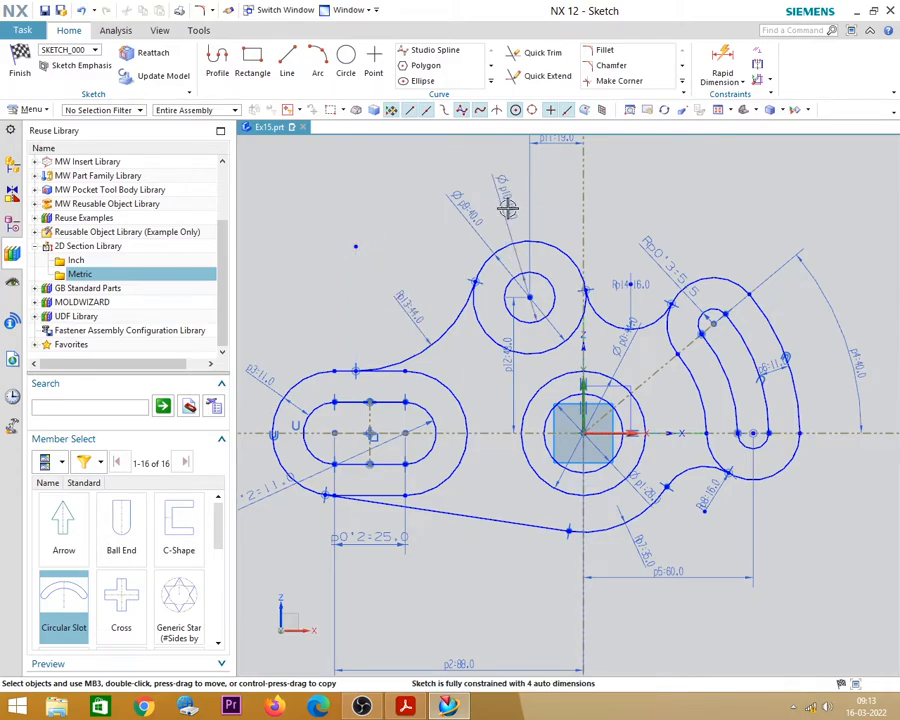
left_click_drag(667, 260, 696, 250)
Move the straight slot's inner radius and centre-distance dimensions farther away from its outline.
scroll(713, 286, "down", 1)
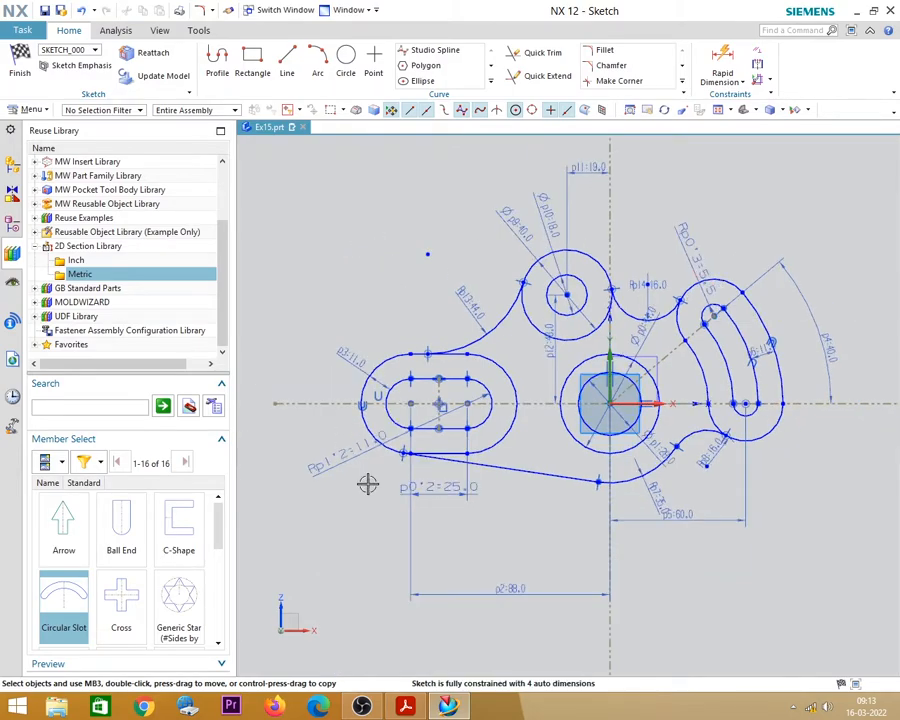
left_click_drag(334, 465, 316, 469)
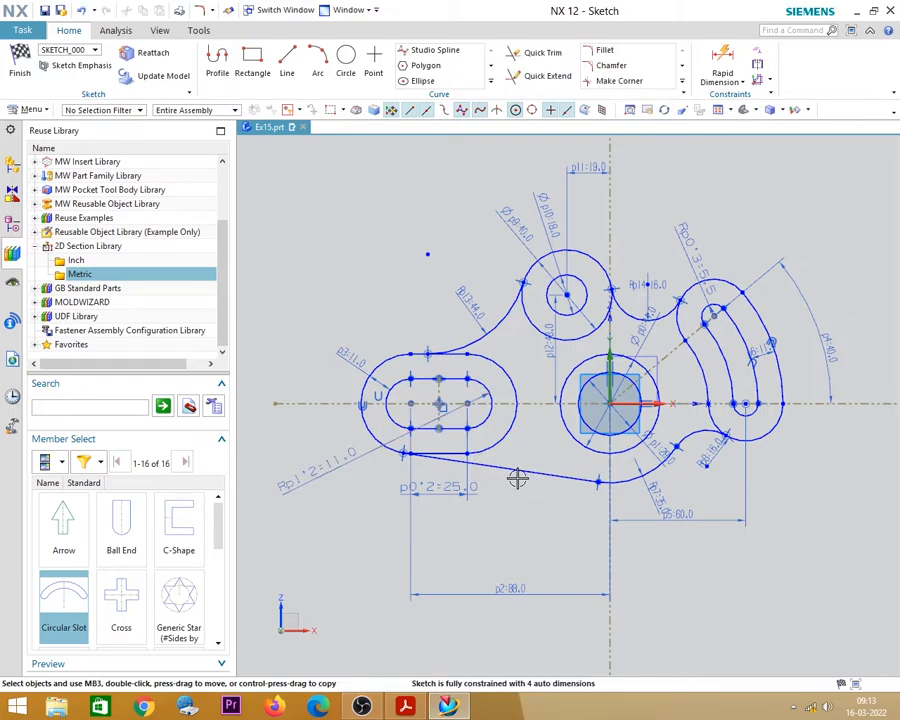
left_click_drag(451, 487, 381, 520)
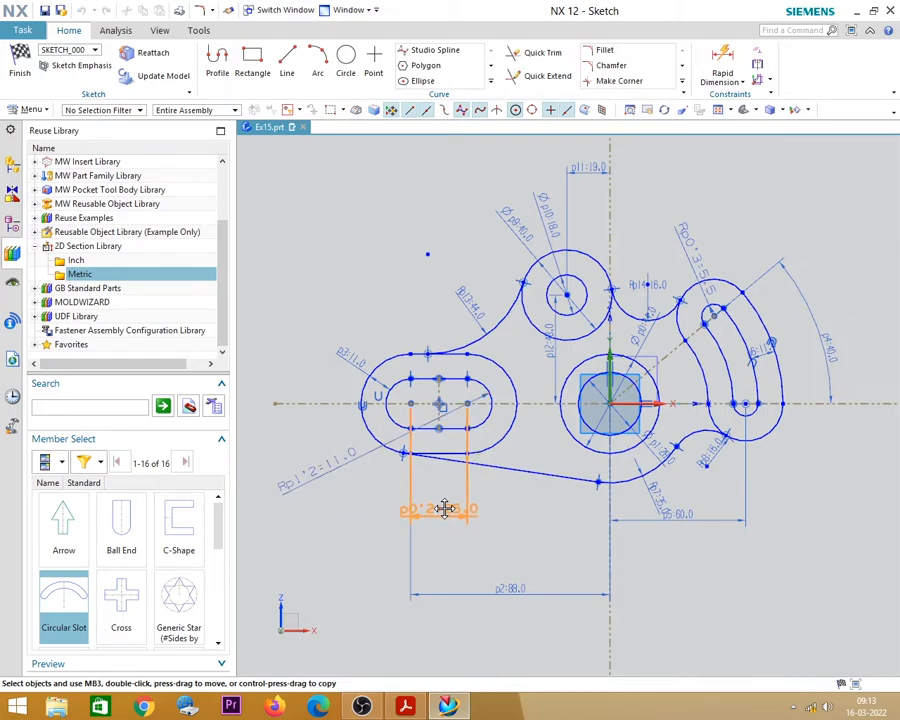
left_click_drag(445, 509, 445, 505)
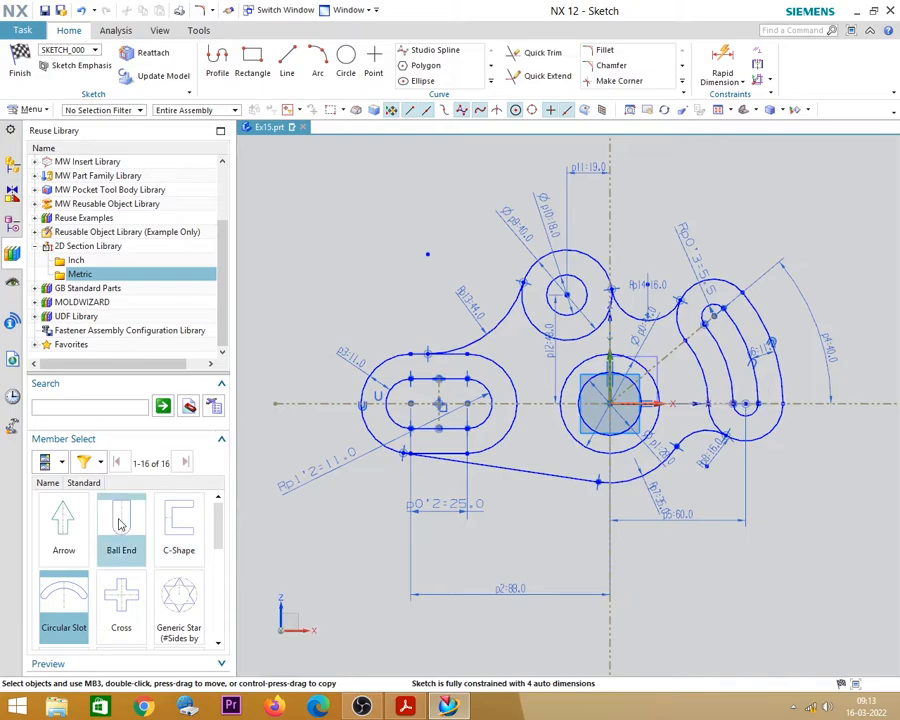
Switch to the PDF in Acrobat Reader and examine practice exercise 16, the Ratchet Wheel.
mouse_move(217, 524)
left_mouse_down()
mouse_move(217, 584)
mouse_move(217, 542)
left_mouse_up()
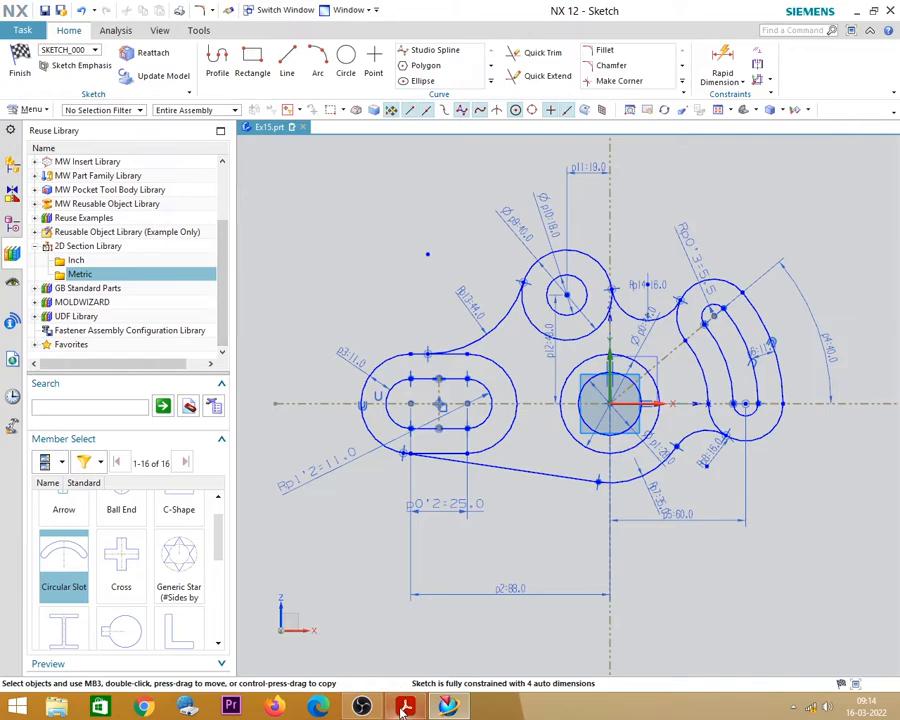
key("alt+Tab")
left_click_drag(482, 688, 746, 695)
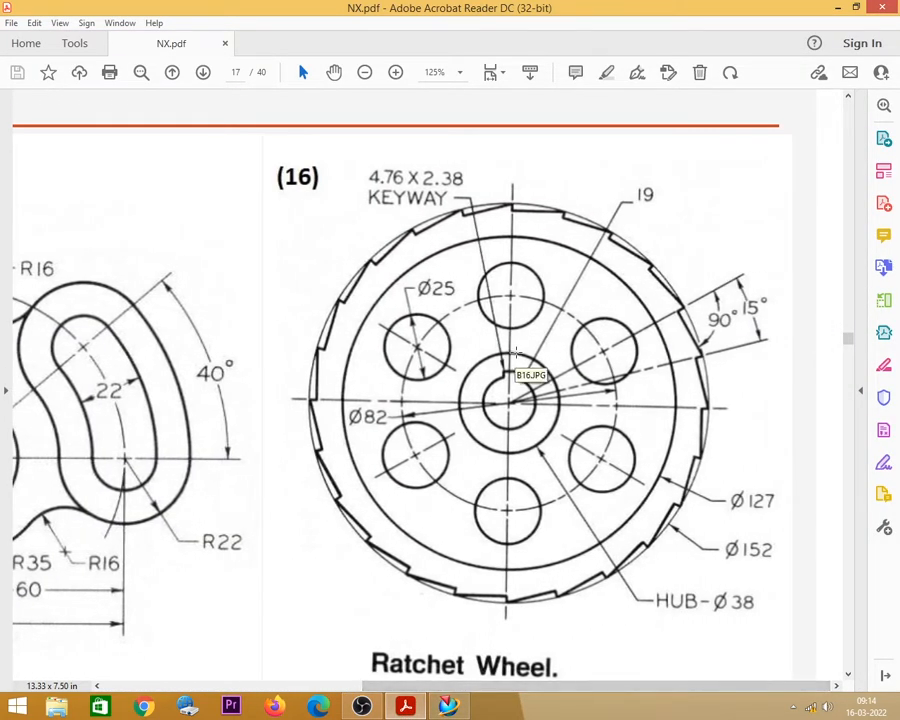
Zoom the PDF page out to 100% and switch to NX to finish the Gear Arm sketch.
left_click(364, 73)
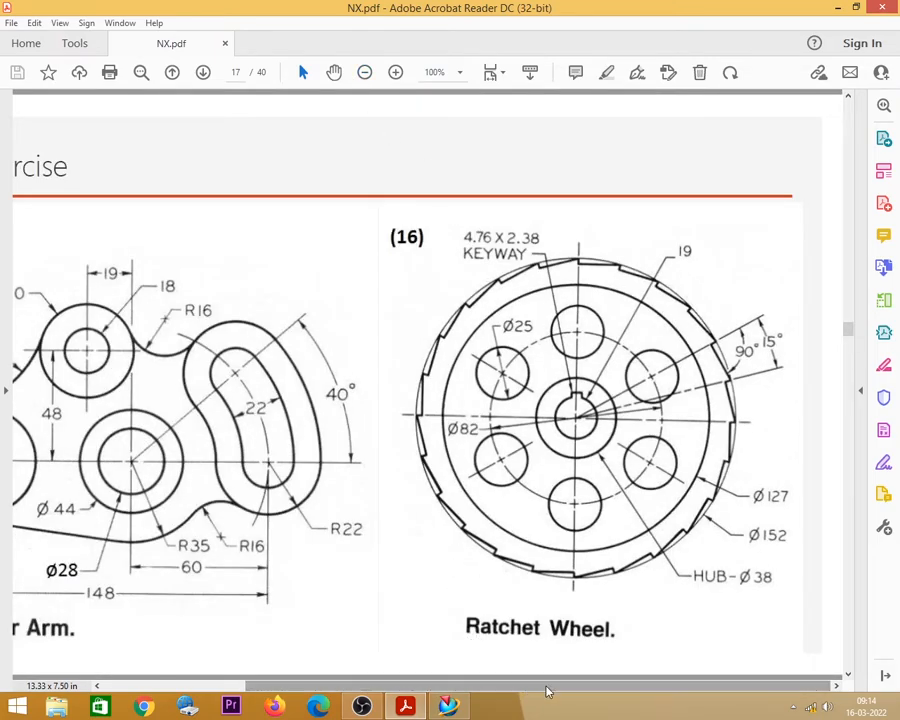
key("alt+Tab")
right_click(368, 241)
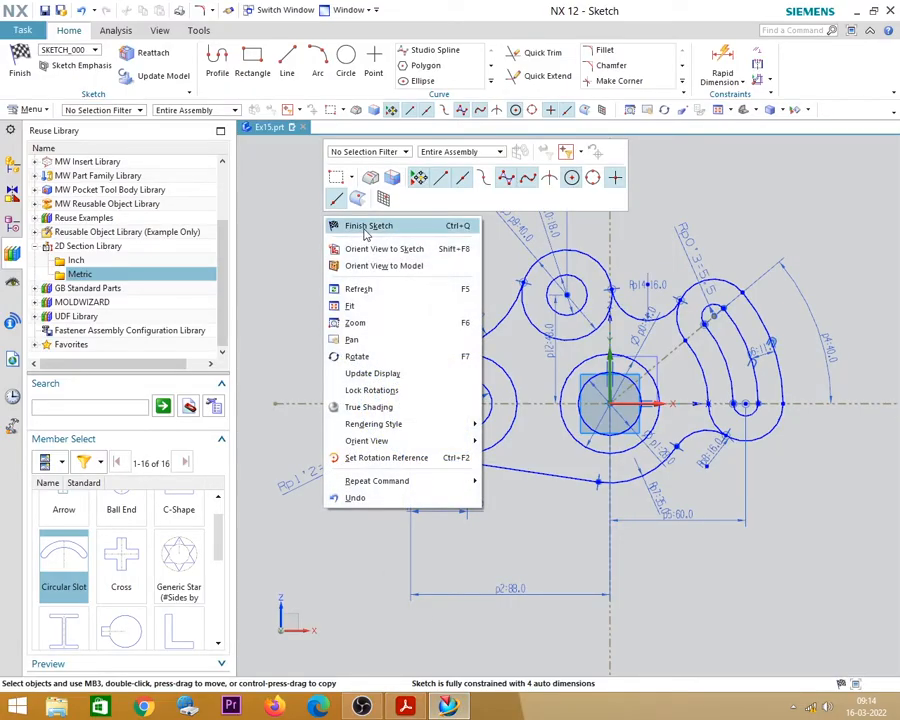
left_click(372, 223)
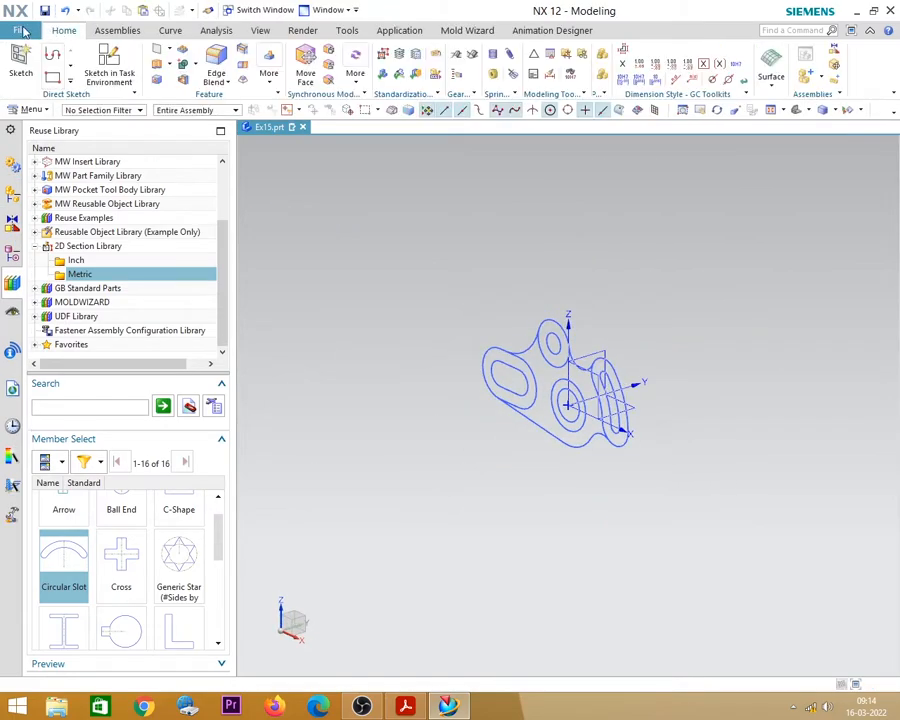
Create a new part named Ex16 and start a task-environment sketch on the XZ plane, showing a narrower Constraint Navigator.
left_click(21, 31)
left_click(57, 52)
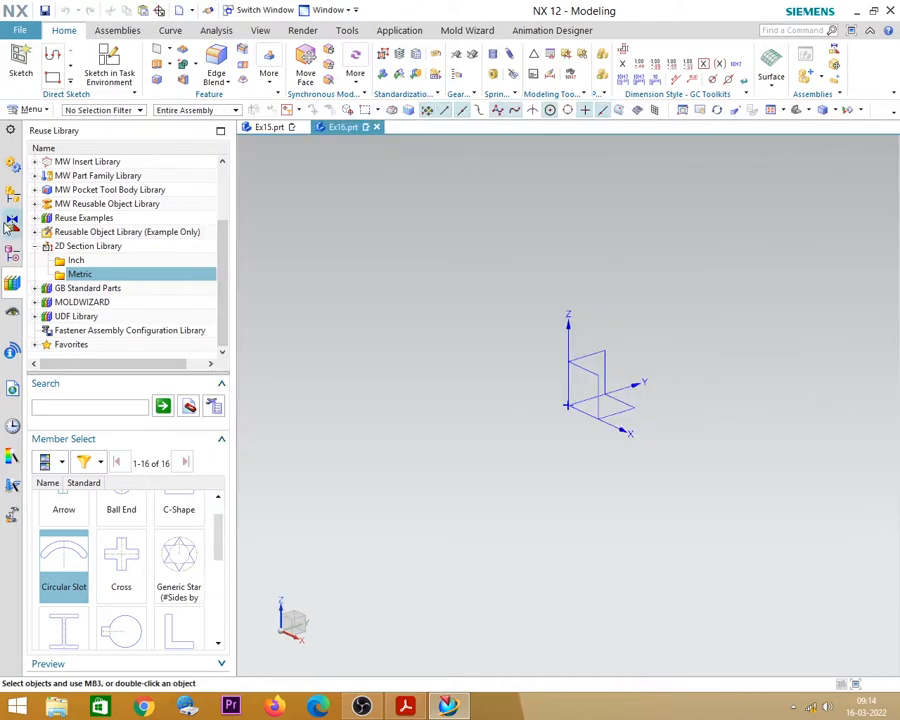
left_click(10, 221)
left_click(108, 65)
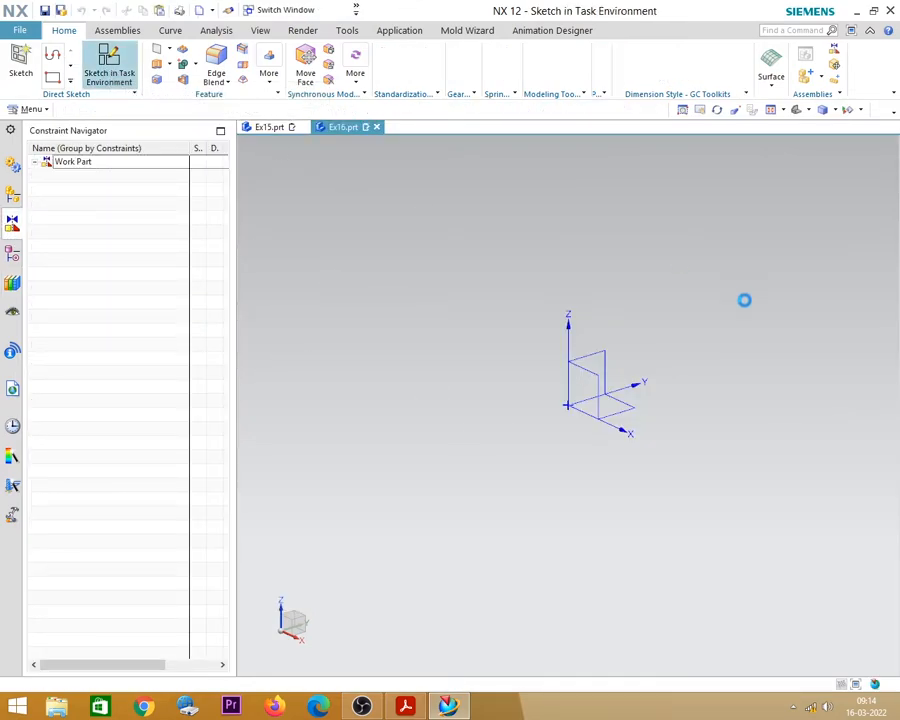
left_click(596, 373)
left_click(380, 322)
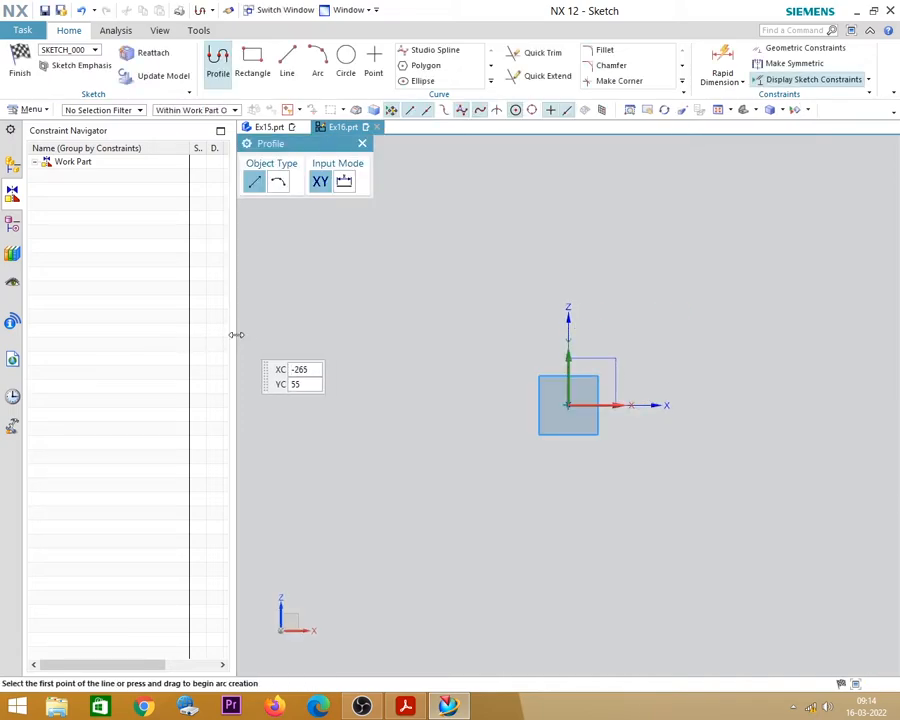
left_click_drag(236, 334, 211, 331)
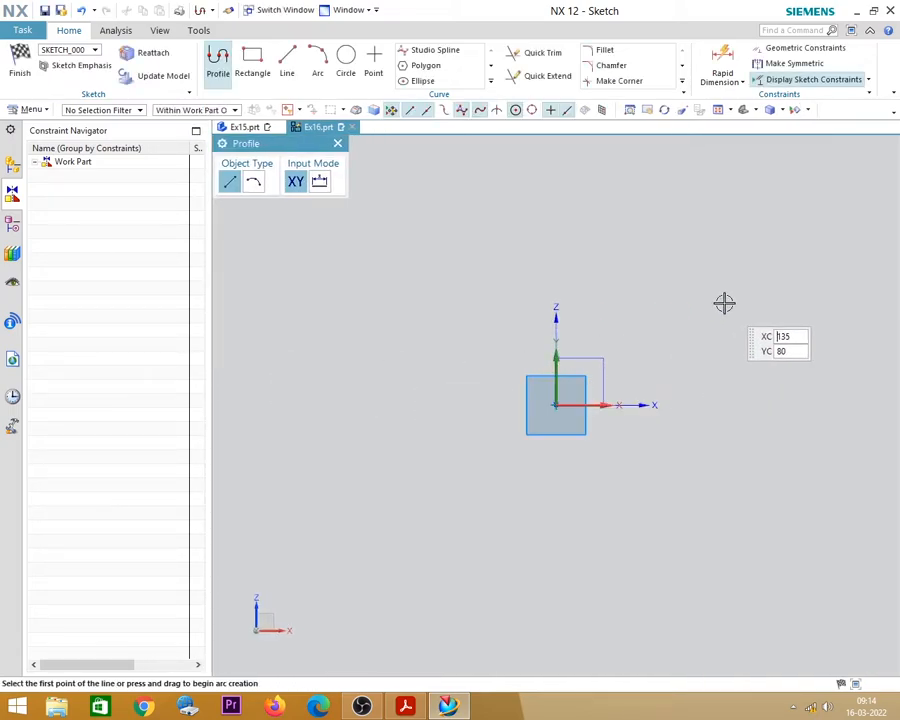
Check the Ratchet Wheel drawing in Acrobat Reader and draw a 152 mm diameter circle centred on the sketch origin in NX.
left_click(405, 706)
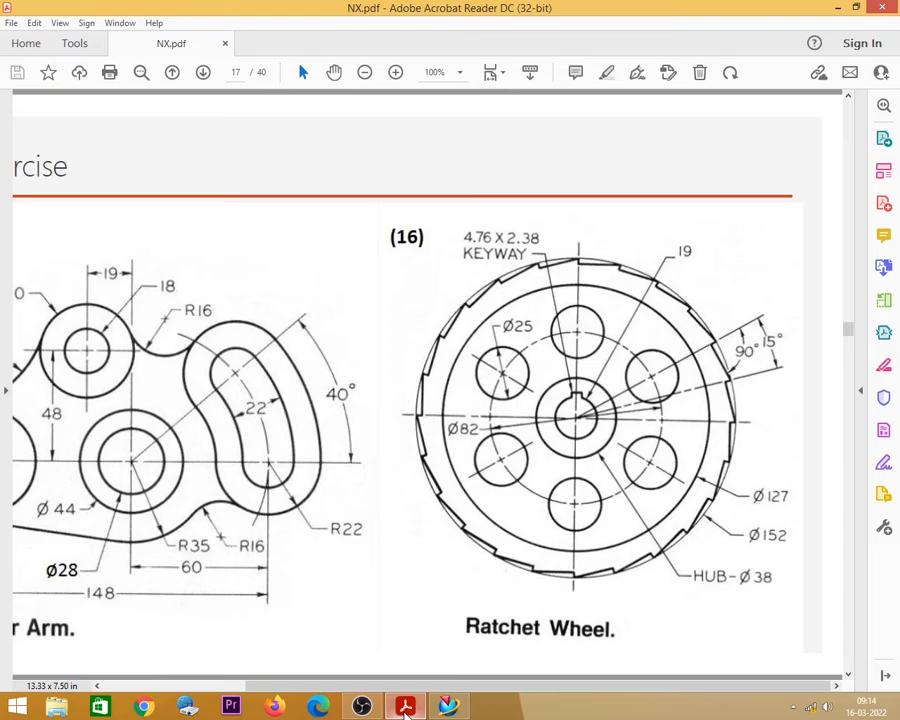
left_click(836, 8)
left_click(346, 60)
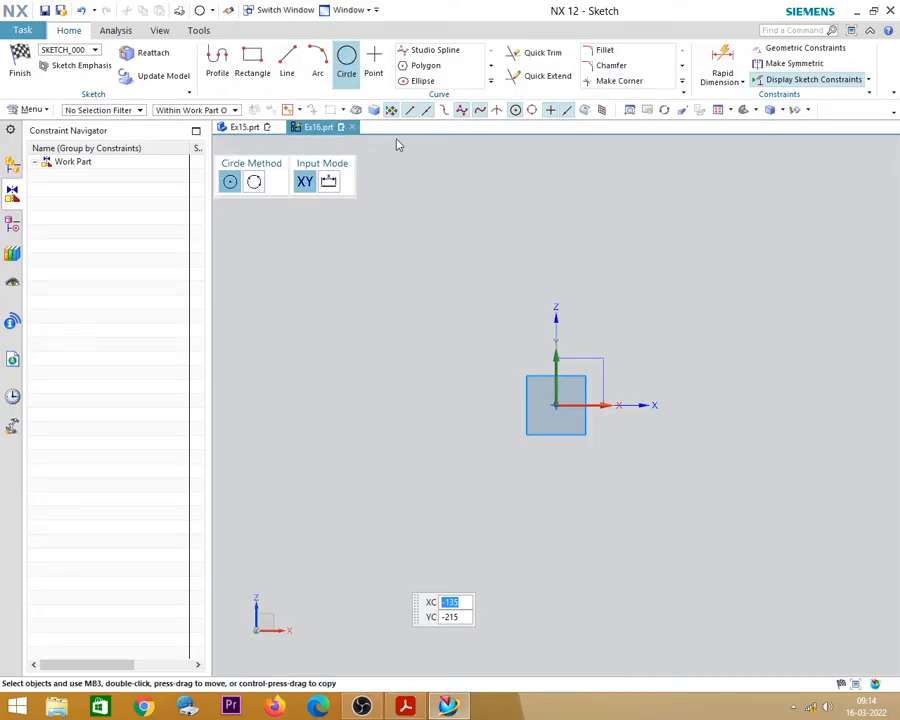
left_click(556, 402)
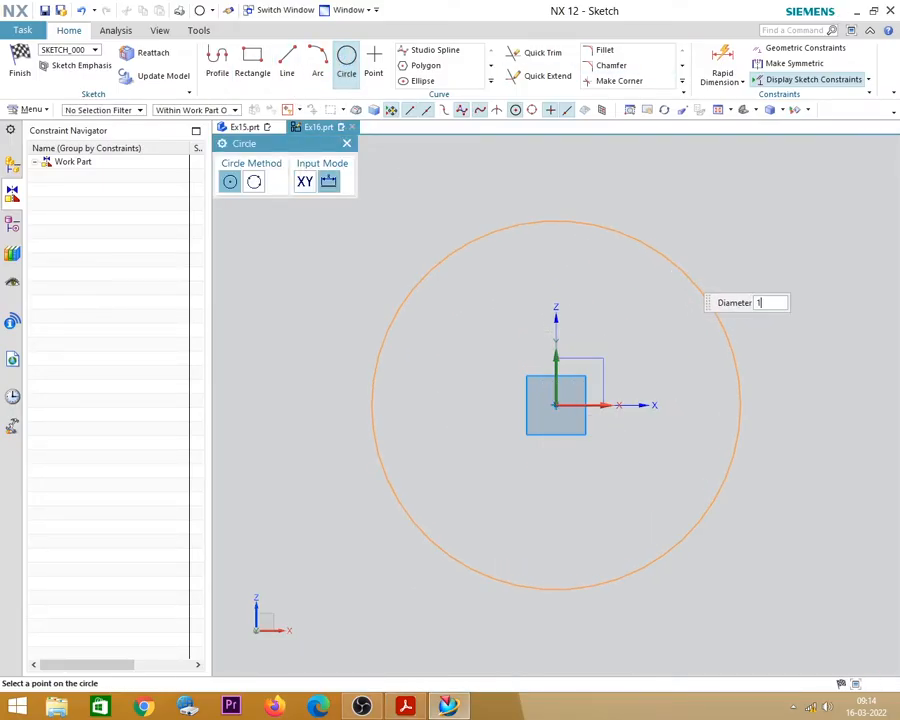
key("Return")
key("Escape")
key("Escape")
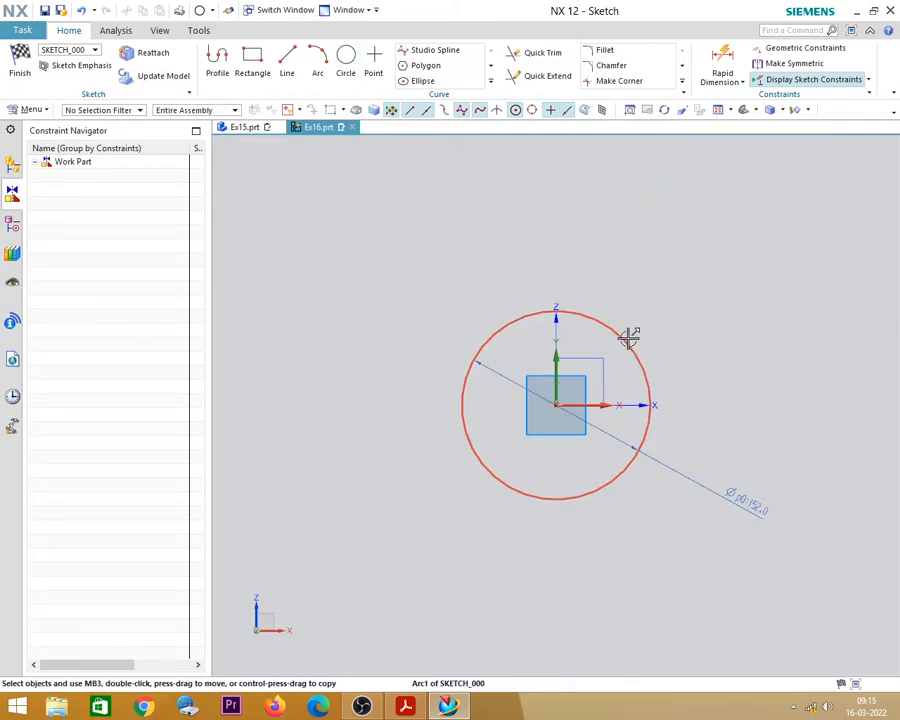
Convert the 152 mm circle to a reference curve.
left_click(629, 337)
left_click(698, 314)
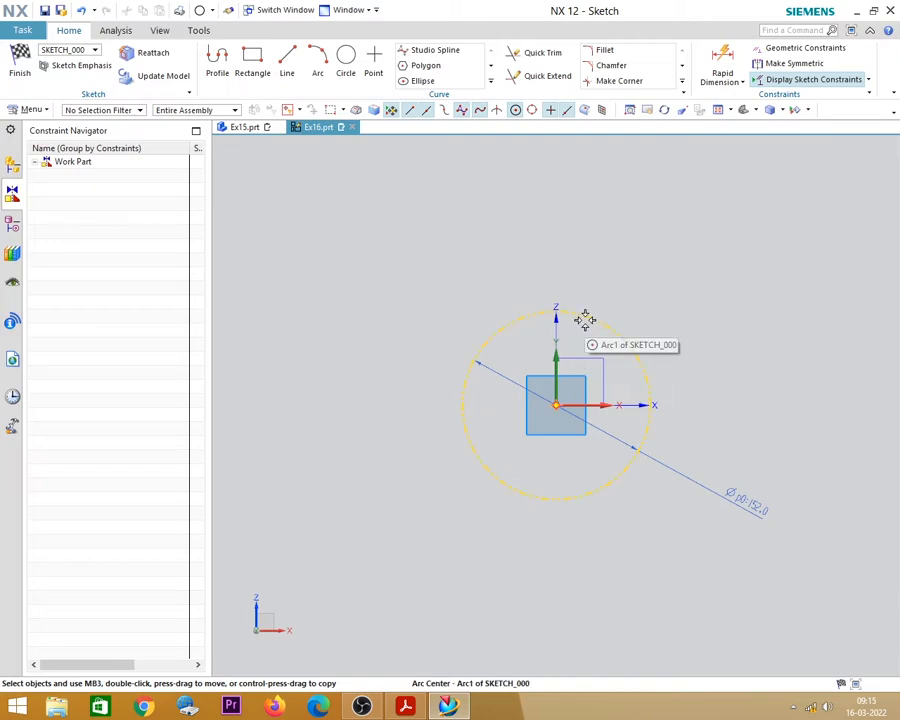
scroll(583, 429, "up", 4)
scroll(560, 445, "down", 1)
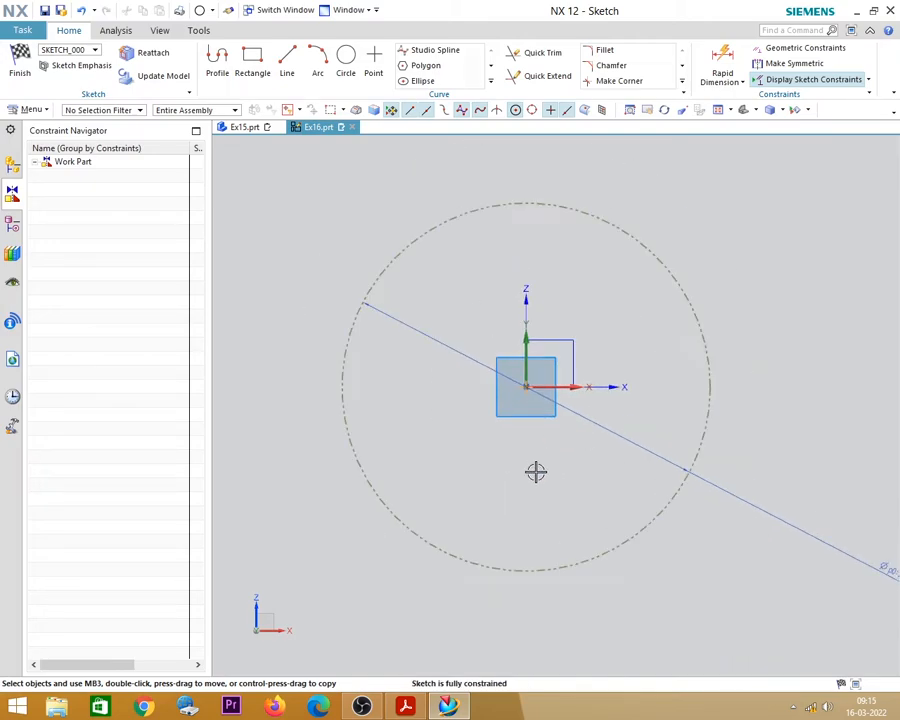
Consult the PDF in Acrobat Reader and, back in NX, sketch a vertical and a right-leaning line from the origin past the circle.
left_click(405, 706)
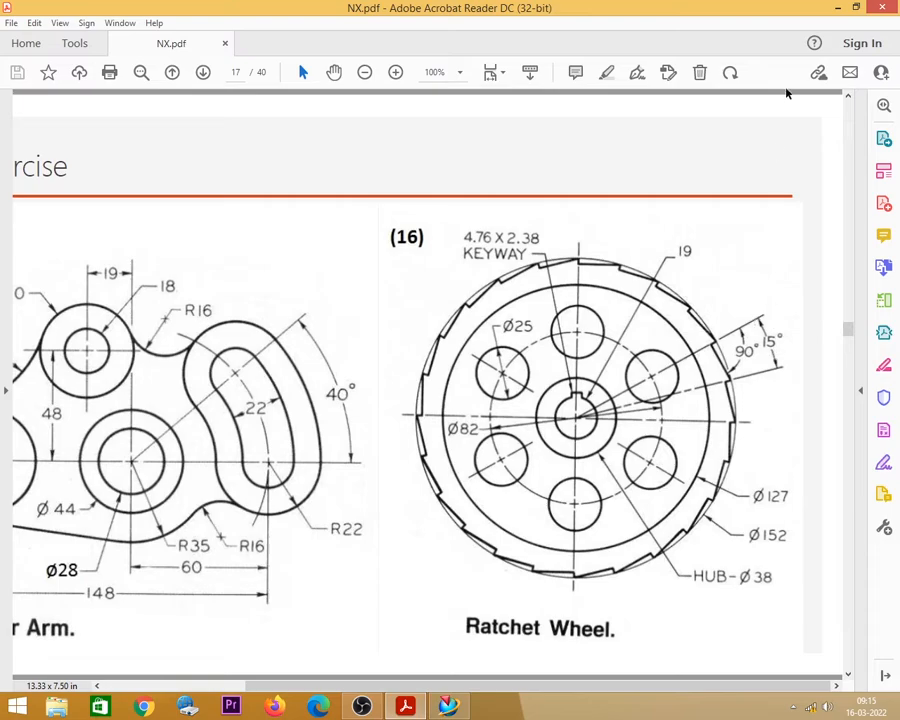
left_click(835, 8)
left_click(287, 60)
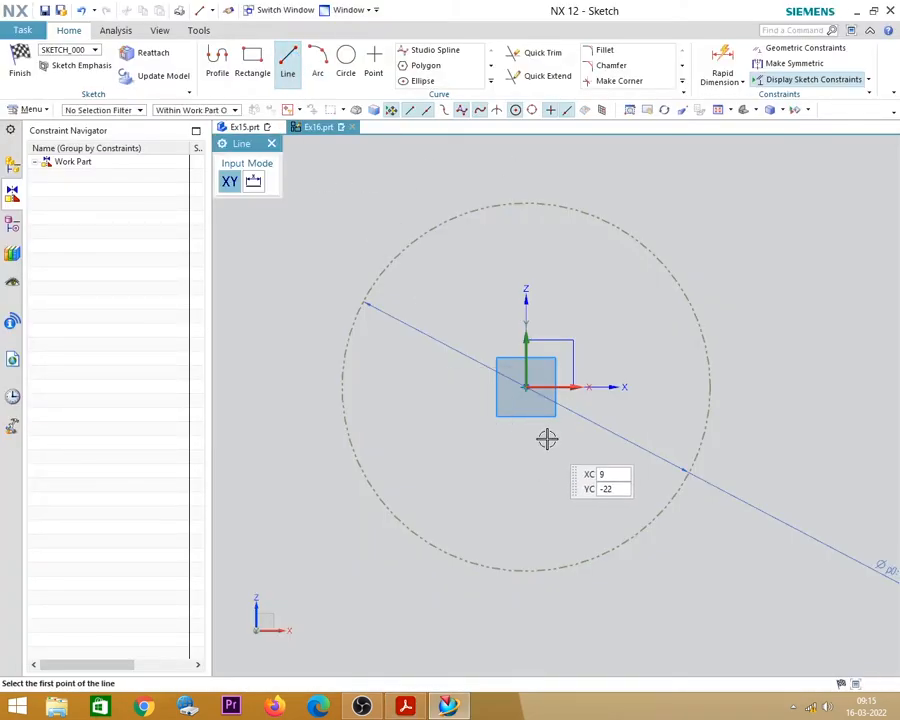
left_click(527, 390)
left_click(526, 164)
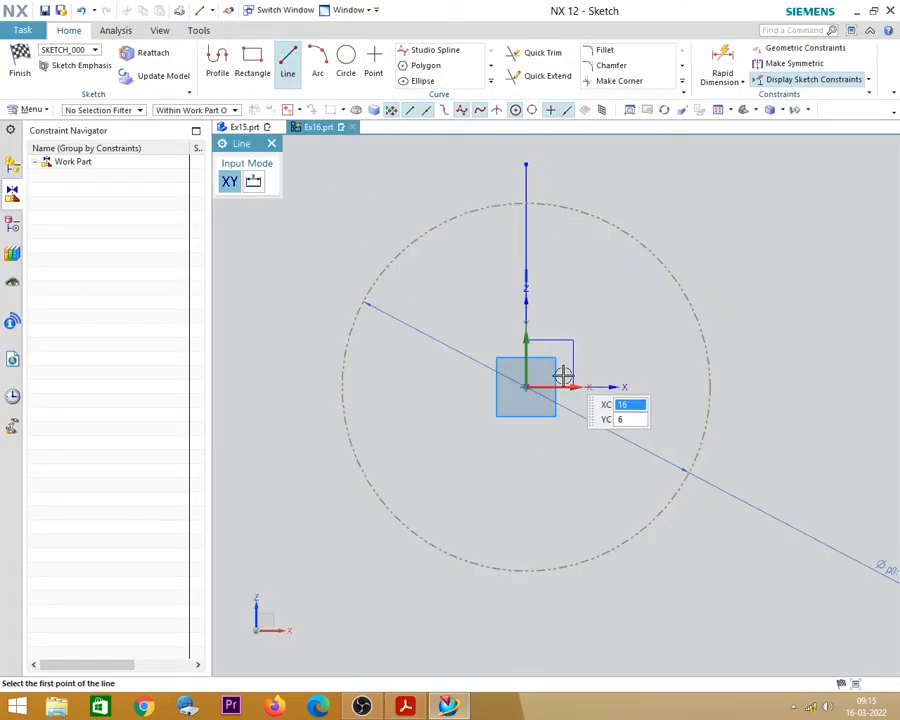
left_click(527, 388)
left_click(614, 175)
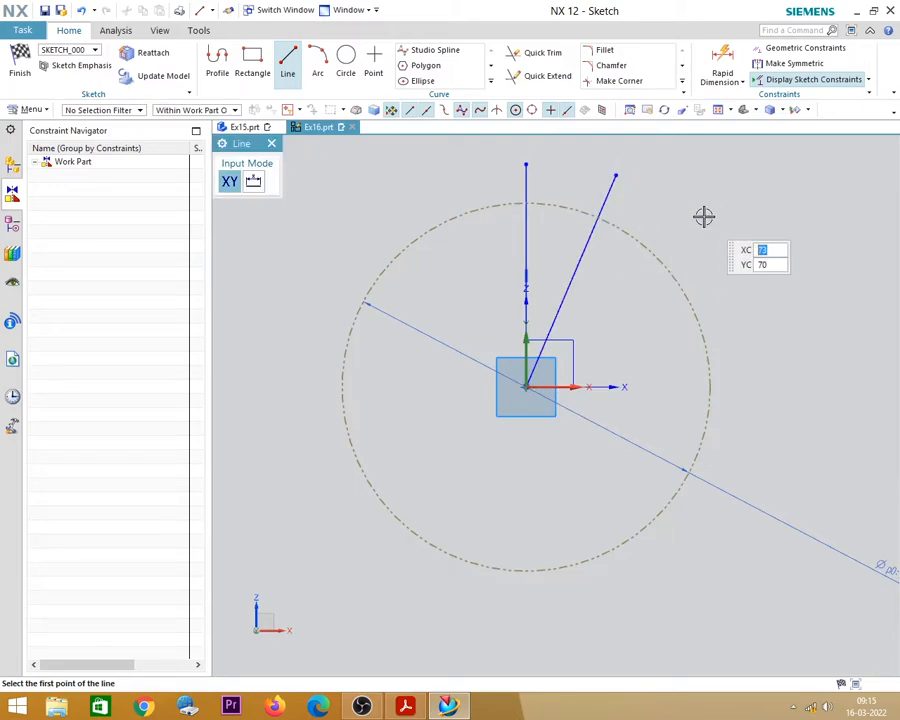
key("Escape")
Convert the vertical line and the inclined line to reference lines.
left_click(527, 180)
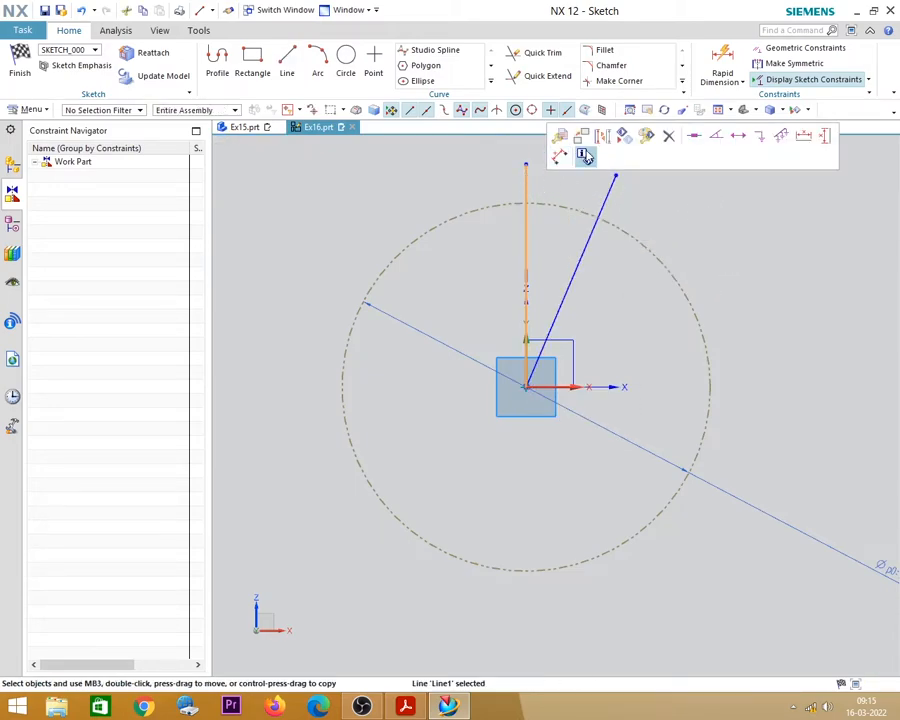
left_click(617, 195)
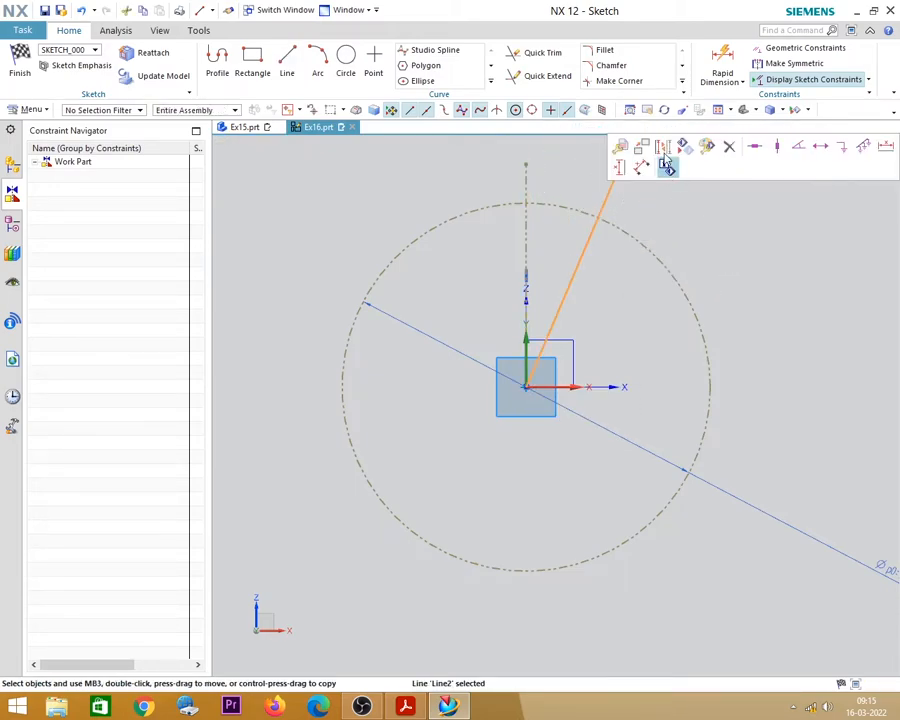
left_click(667, 166)
Dimension the angle between the vertical and inclined reference lines as 15 degrees.
scroll(576, 193, "up", 3)
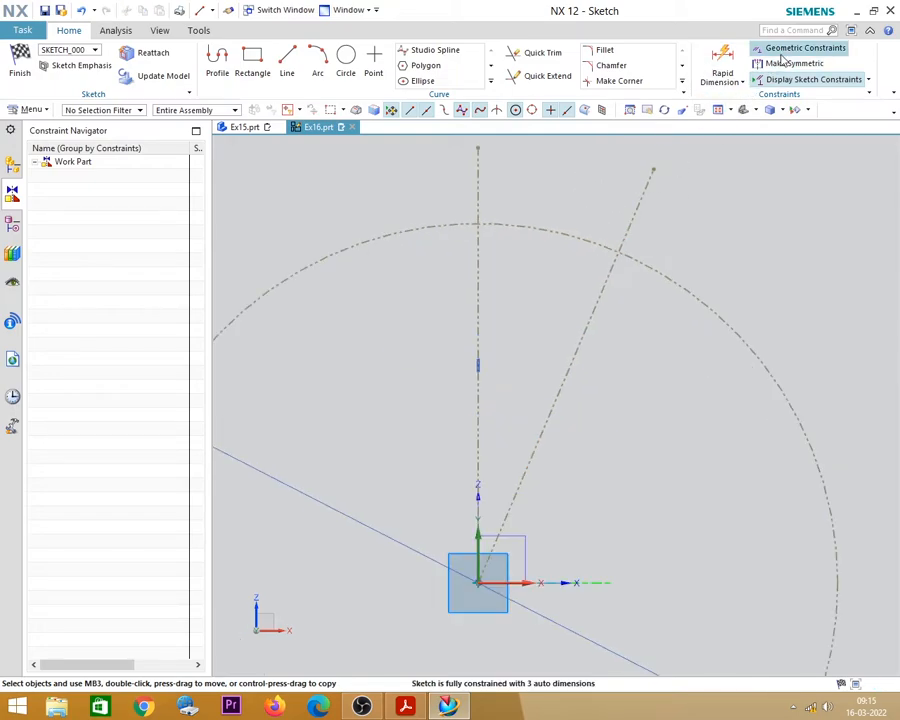
left_click(722, 62)
left_click(484, 179)
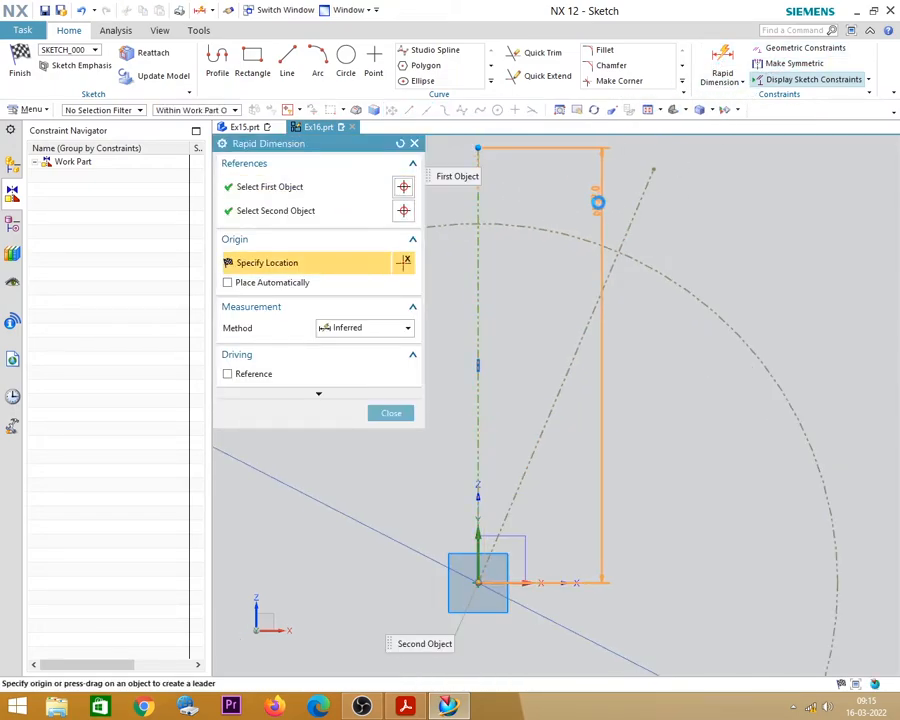
left_click(628, 208)
left_click(568, 172)
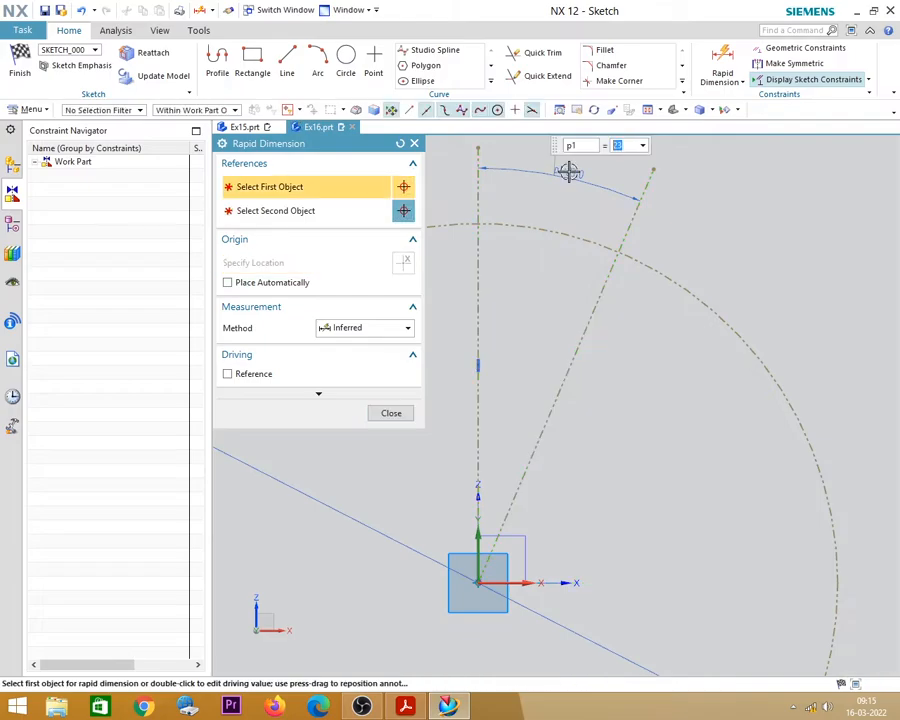
type("15")
key("Return")
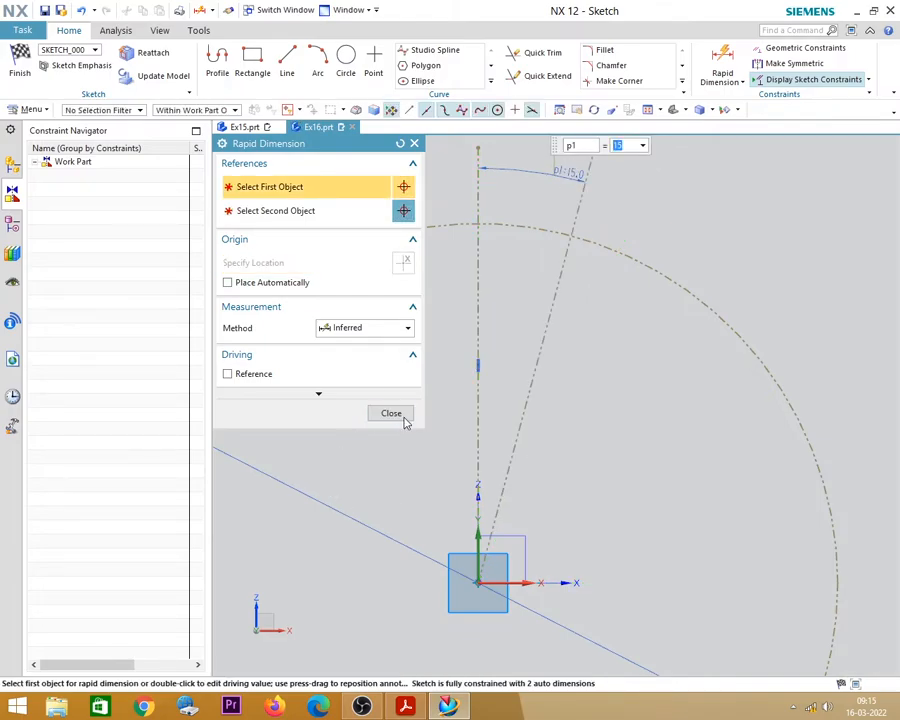
left_click(381, 416)
Check the tooth in the PDF and sketch it from the inclined line's circle intersection, about 19 mm horizontally to the vertical line, up to the circle.
left_click(405, 707)
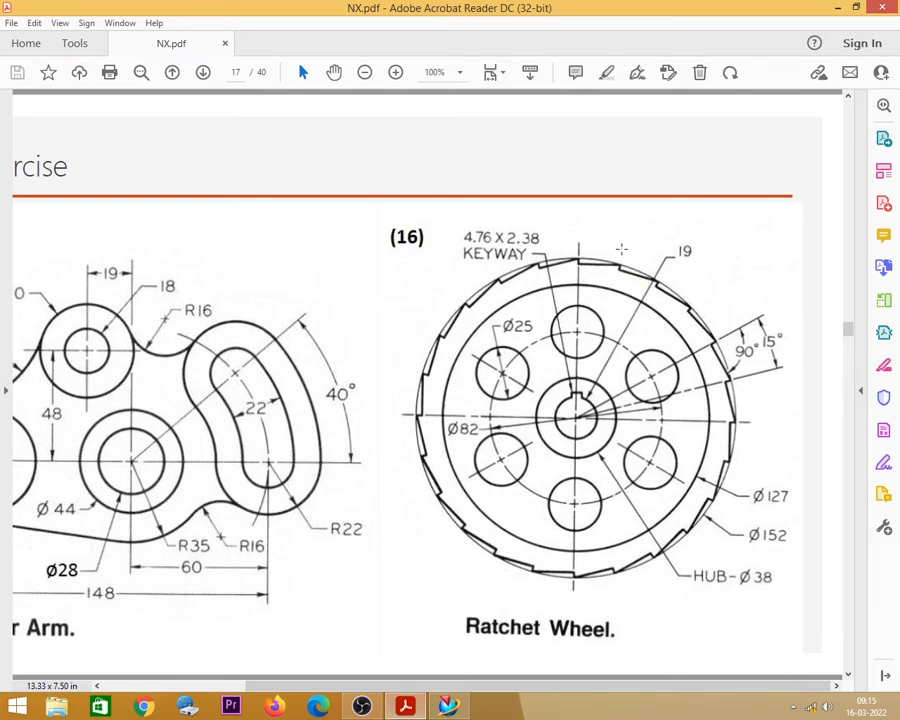
left_click(839, 7)
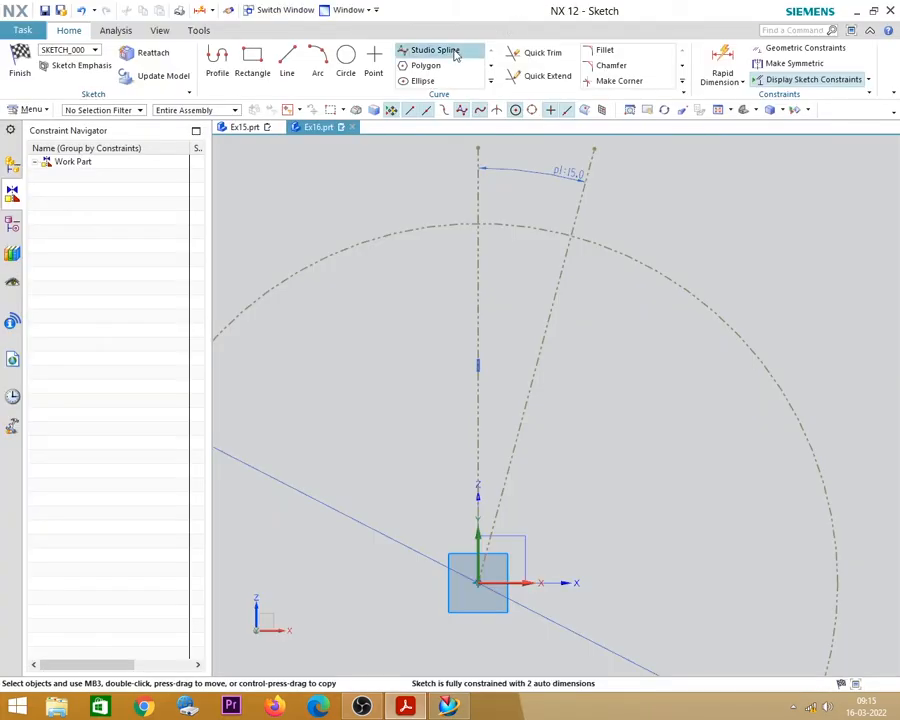
left_click(218, 60)
scroll(566, 242, "up", 3)
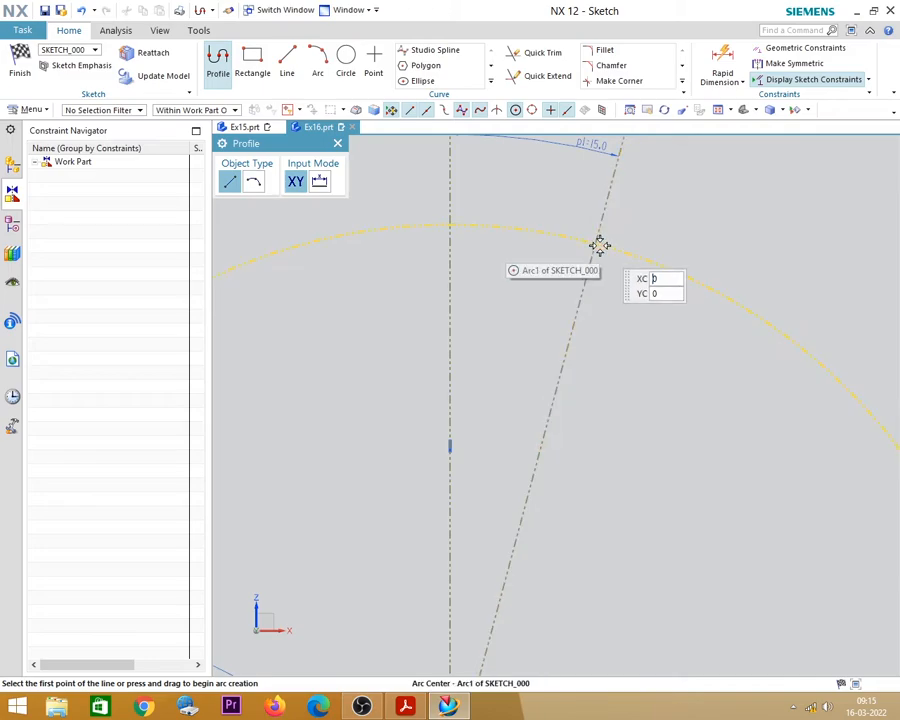
left_click(595, 243)
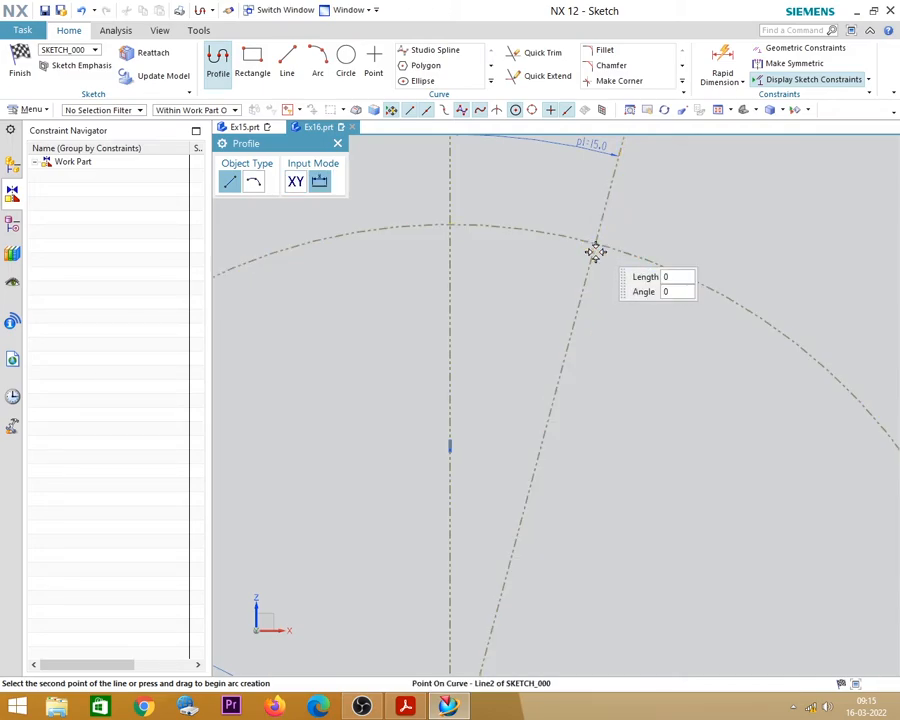
scroll(460, 240, "up", 3)
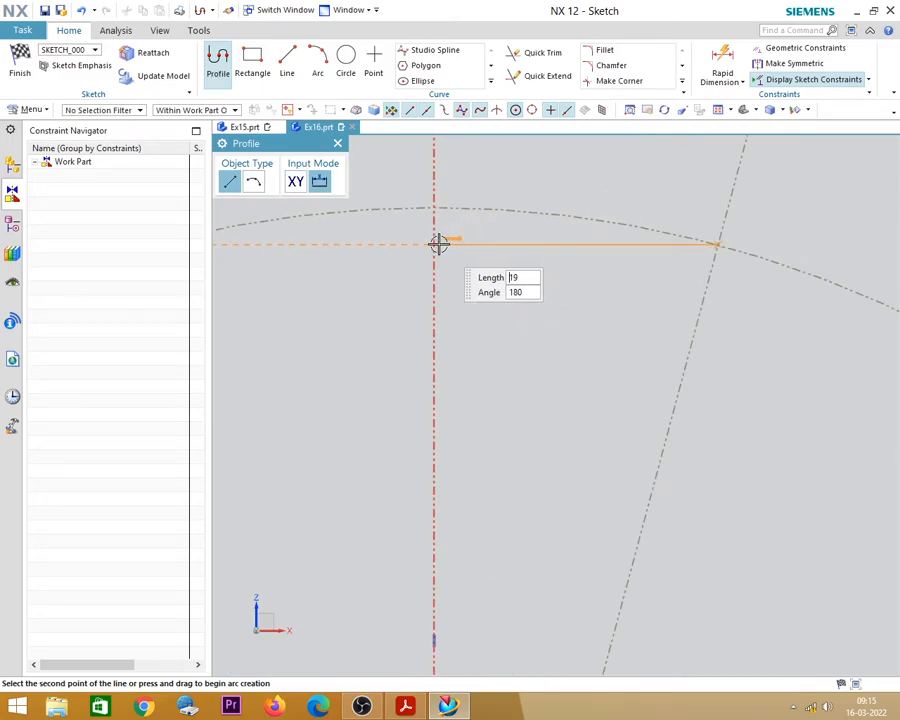
left_click(434, 244)
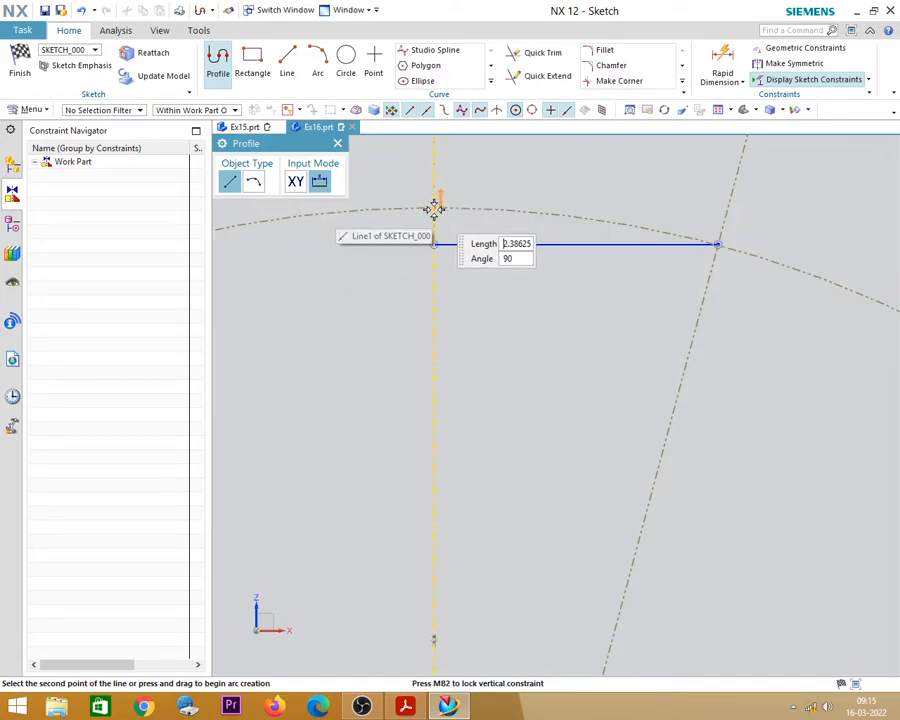
type("10.5")
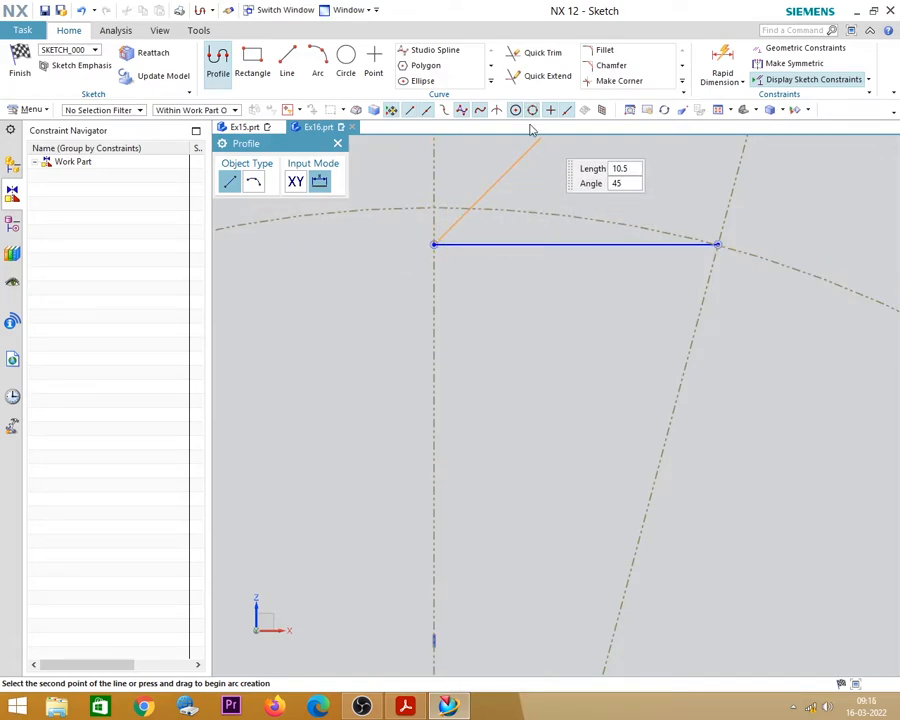
left_click(432, 206)
key("Escape")
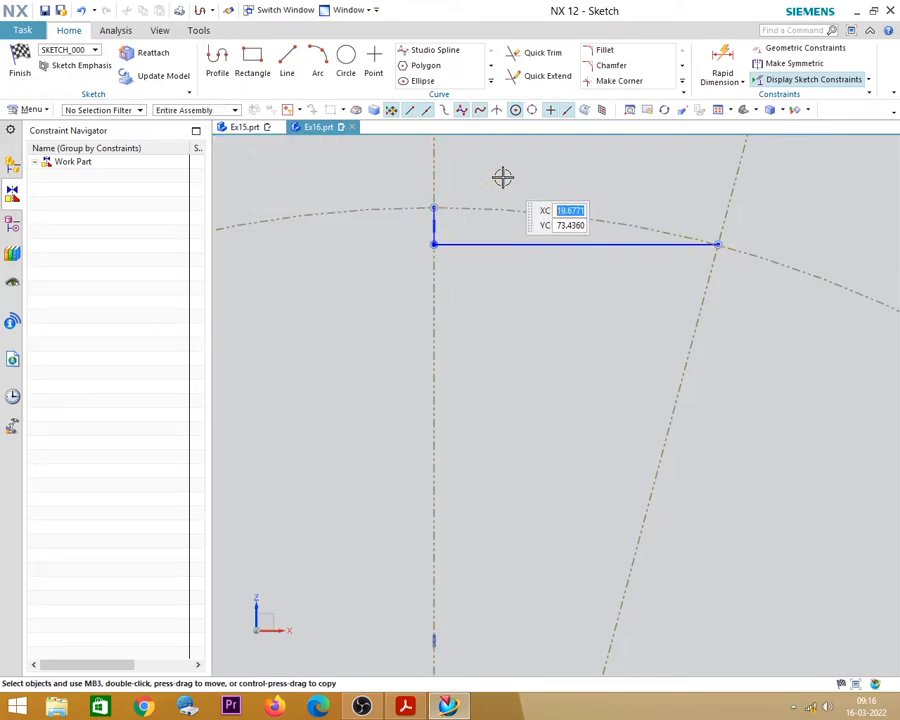
Apply a horizontal constraint to the long line of the ratchet tooth.
left_click(486, 246)
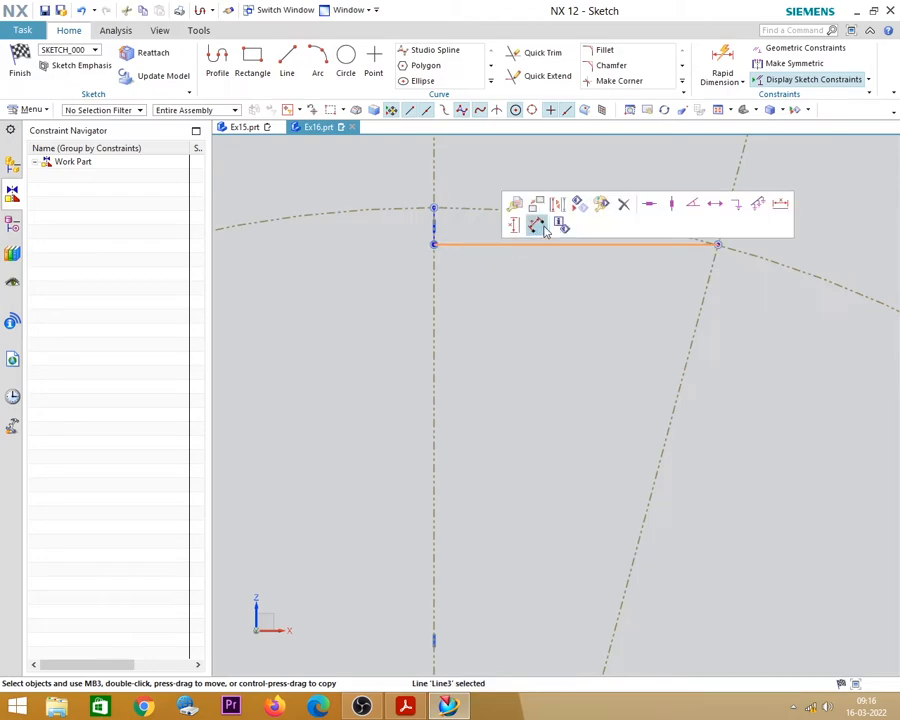
left_click(650, 205)
scroll(675, 255, "up", 5)
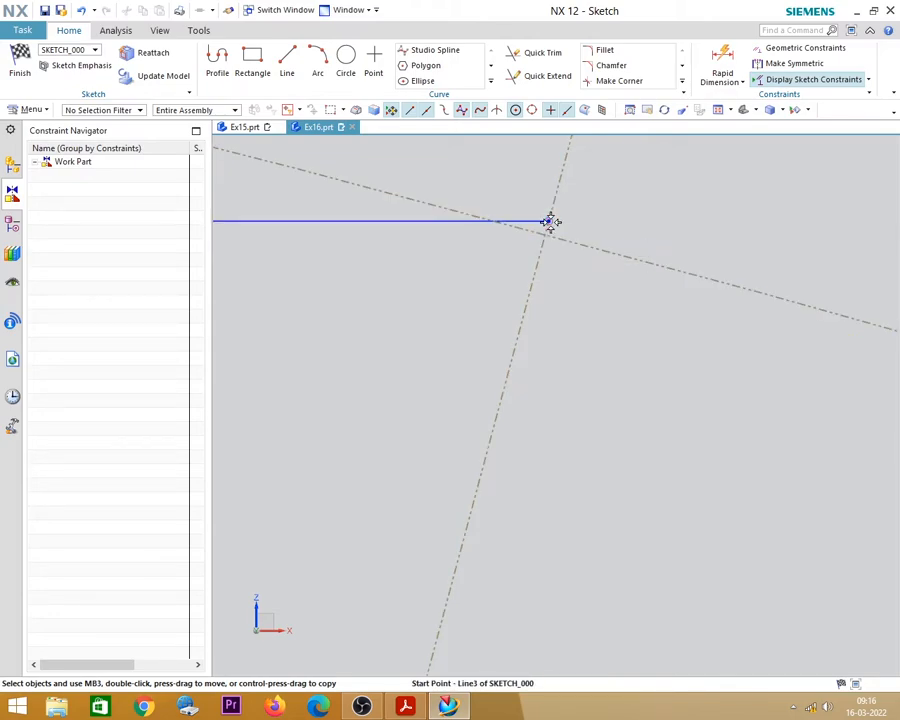
left_click(548, 220)
left_click(576, 248)
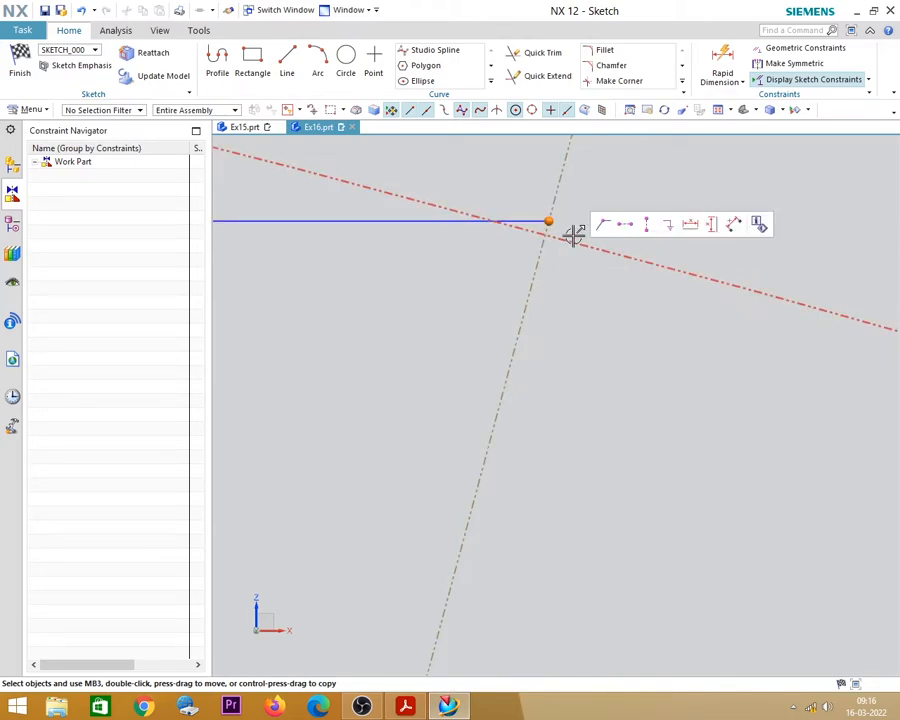
left_click(574, 234)
key("Escape")
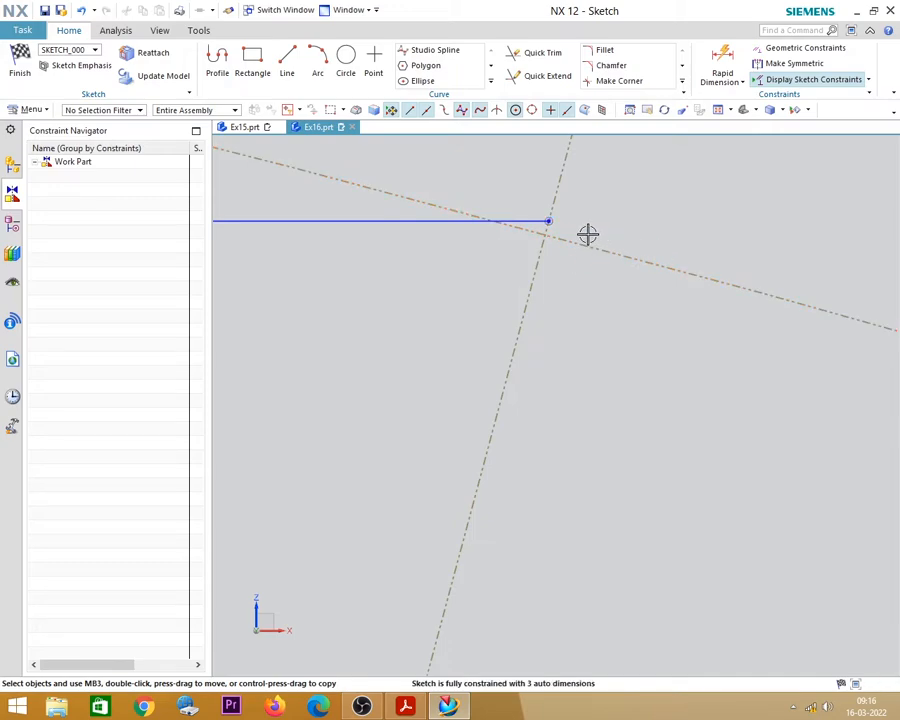
Constrain the long tooth line's endpoint near the inclined reference line to lie on the 152 mm circle with Point on Curve.
left_click(549, 221)
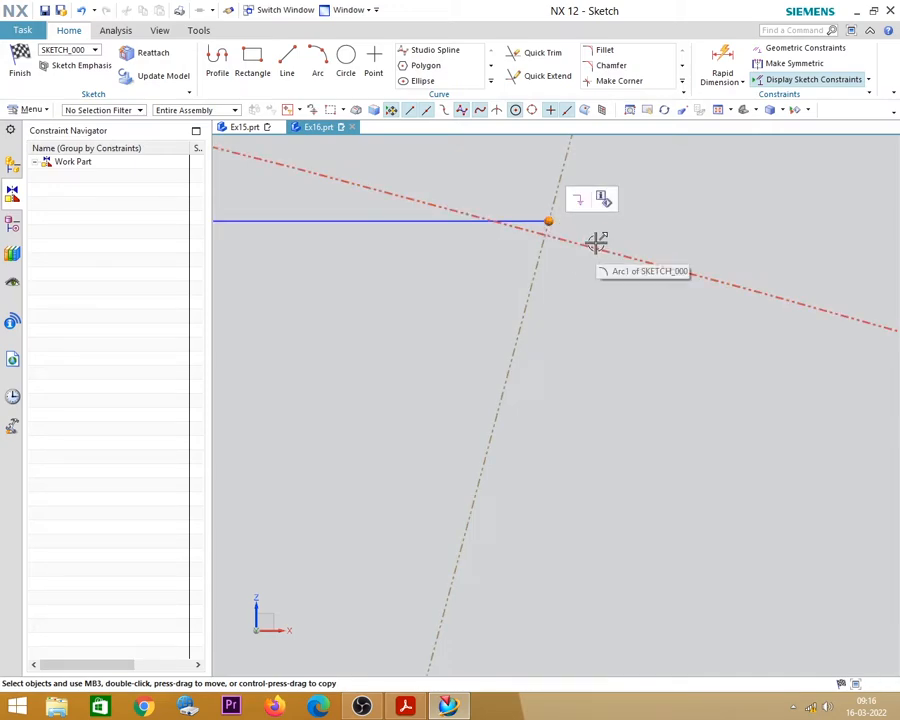
left_click(595, 241)
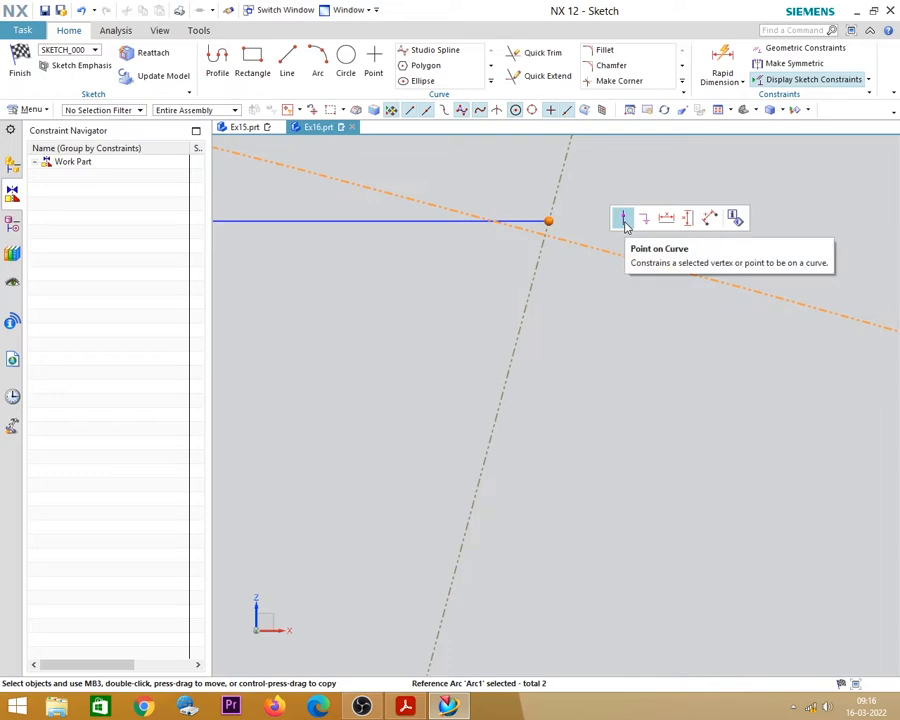
left_click(623, 221)
scroll(623, 243, "down", 5)
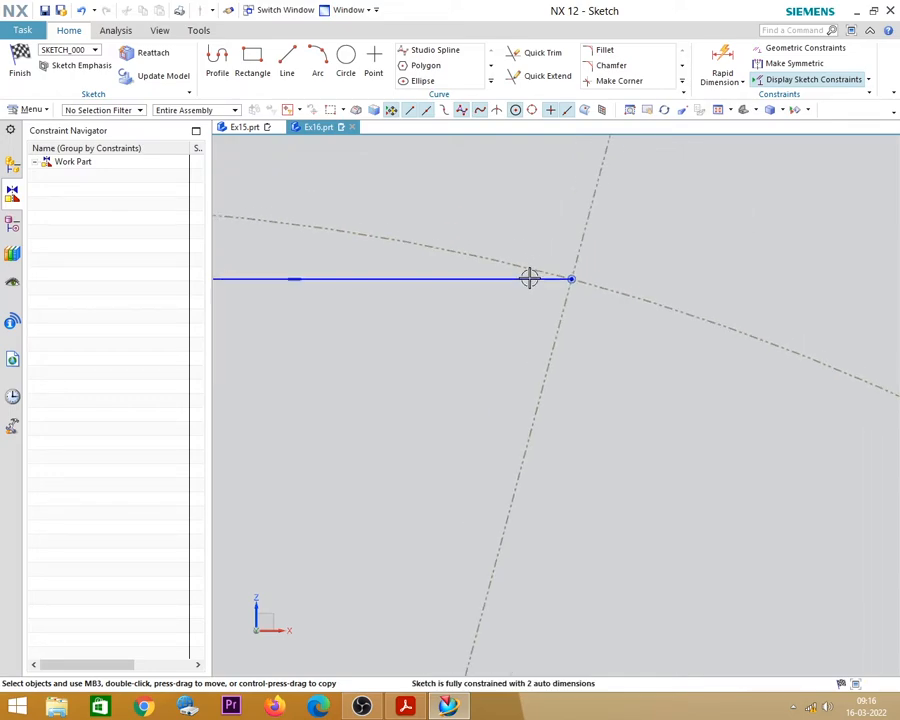
scroll(470, 290, "up", 5)
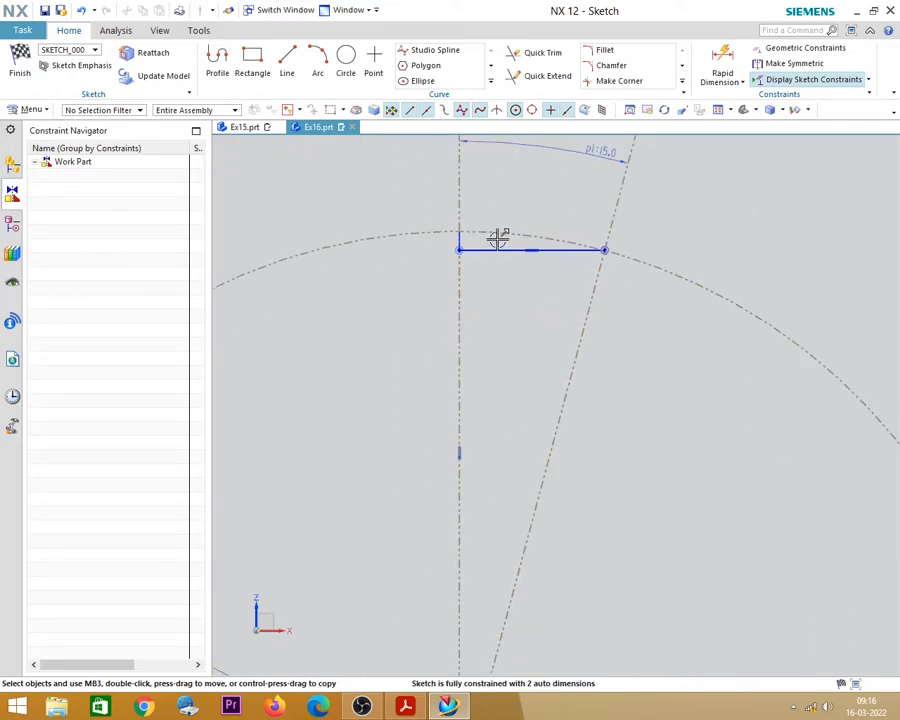
scroll(410, 240, "up", 6)
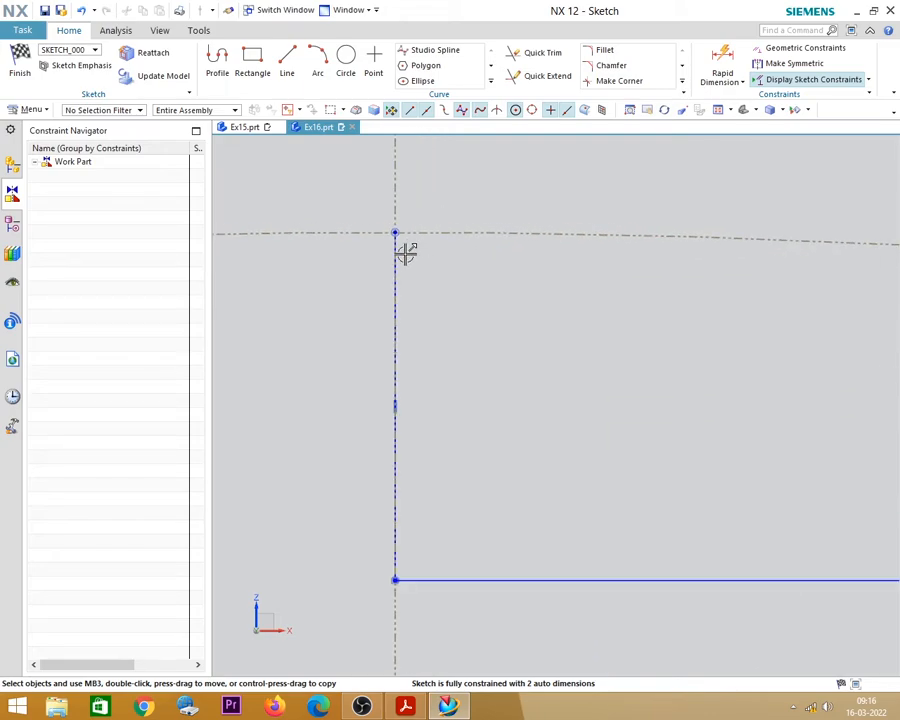
scroll(410, 240, "down", 3)
scroll(506, 360, "down", 4)
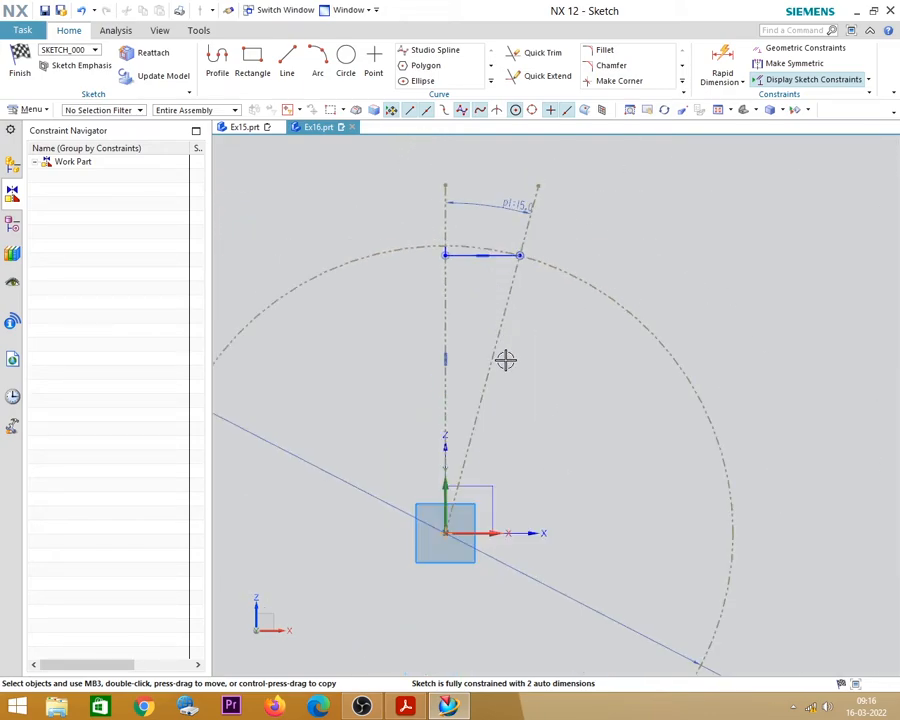
scroll(450, 490, "up", 1)
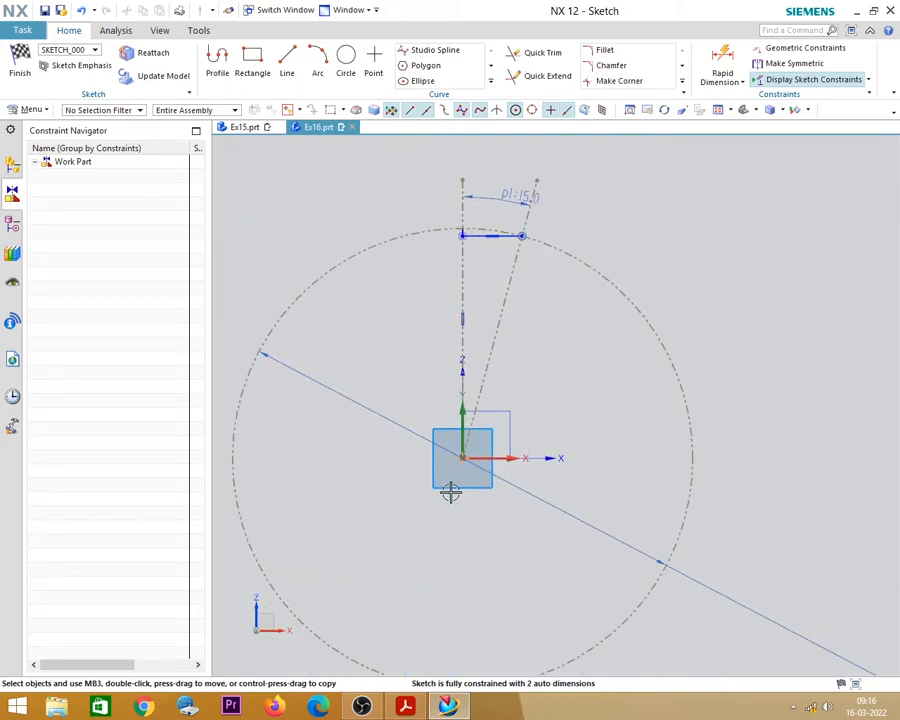
Check the tooth layout in the PDF and set up a circular Pattern Curve of the two tooth lines about the sketch origin.
left_click(409, 708)
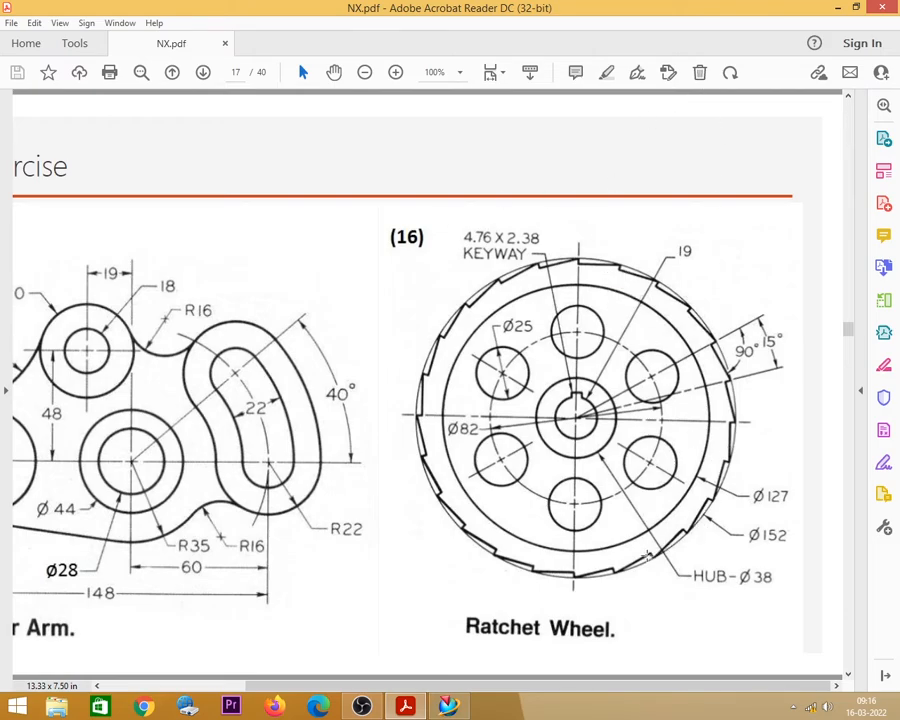
left_click(837, 8)
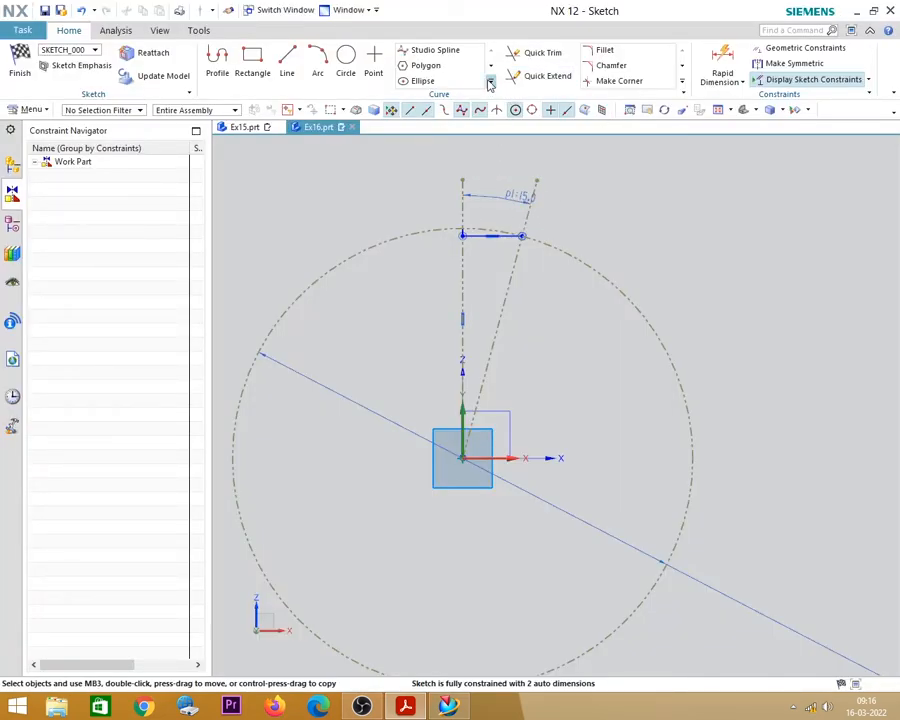
left_click(490, 80)
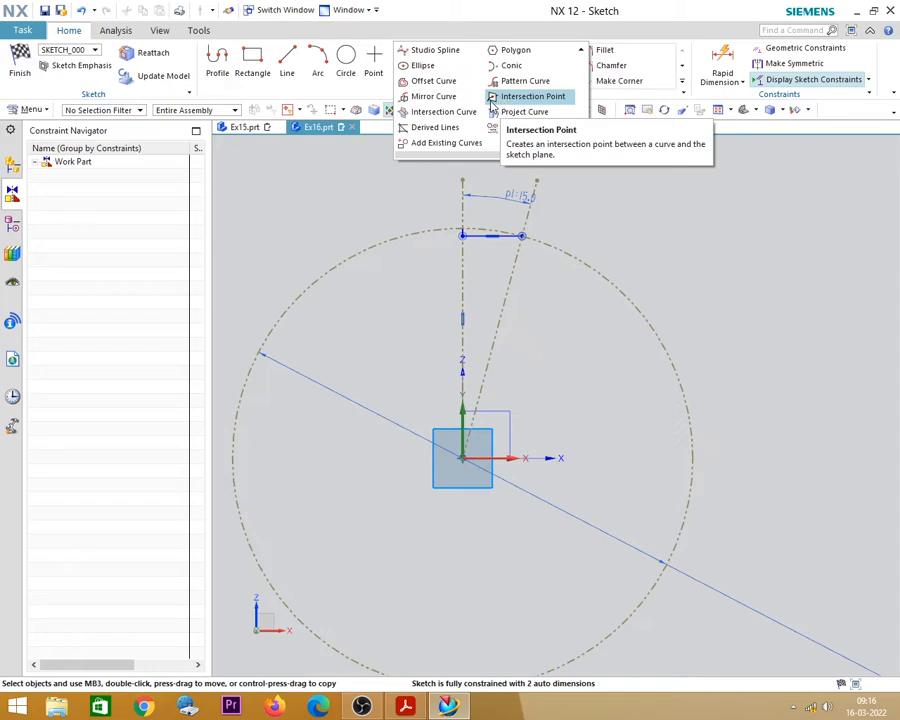
left_click(525, 80)
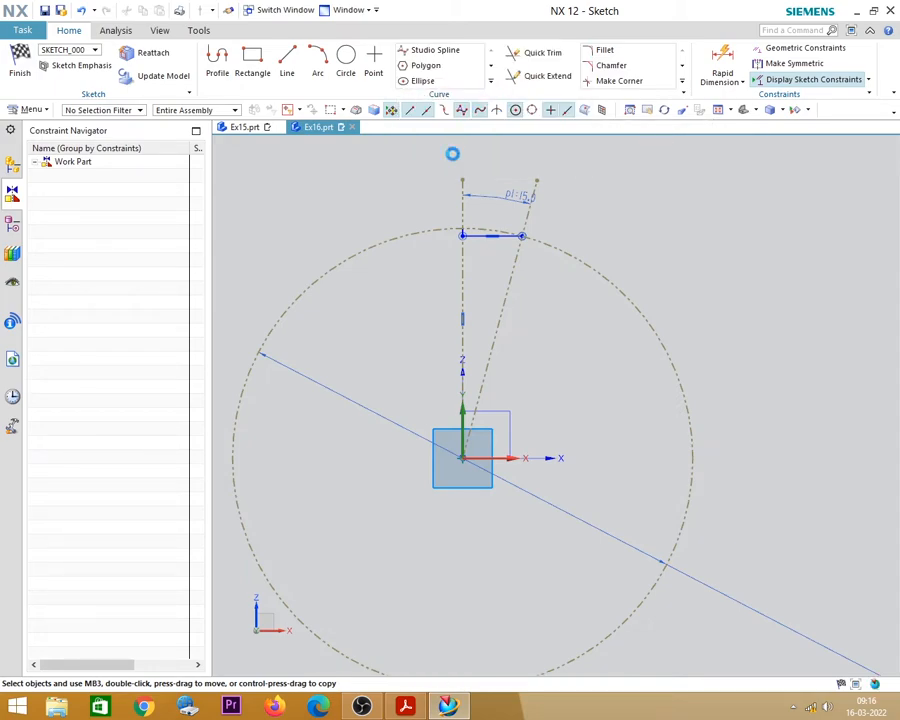
left_click_drag(437, 208, 645, 376)
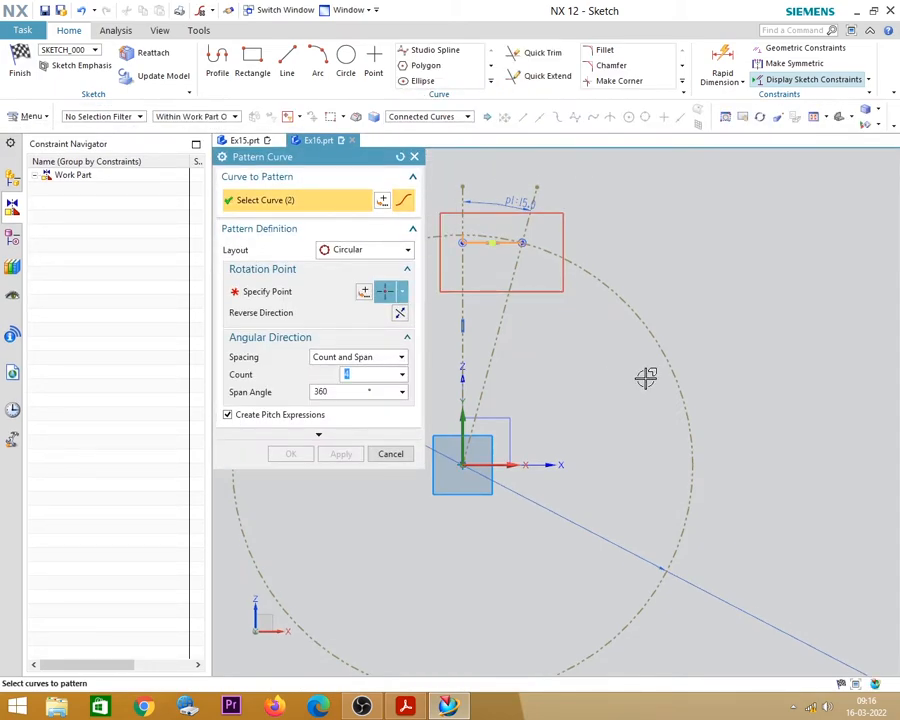
left_click(268, 291)
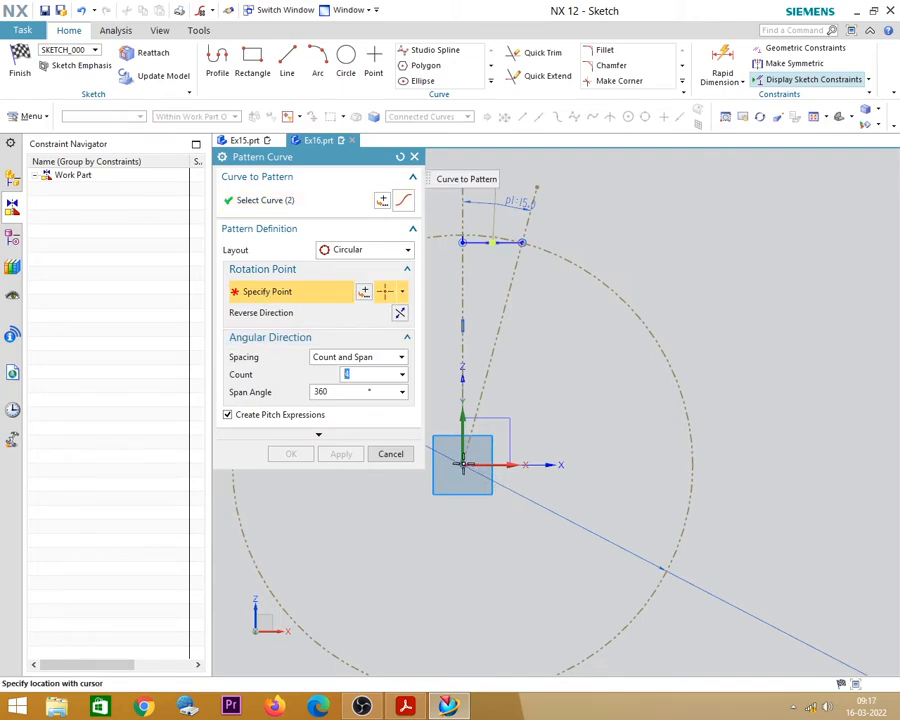
left_click(364, 292)
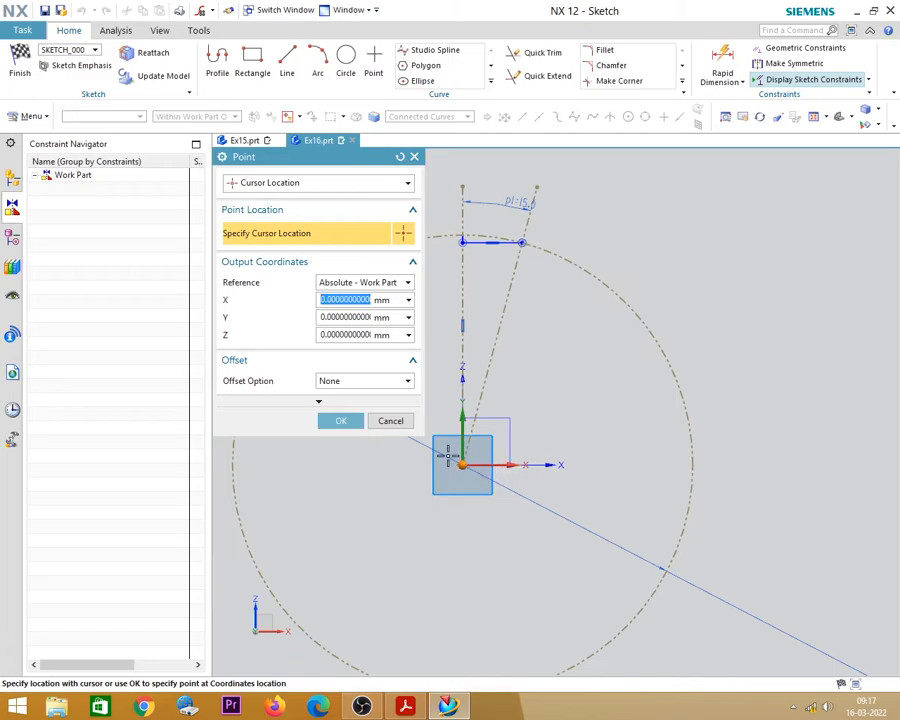
left_click(341, 420)
scroll(840, 334, "down", 3)
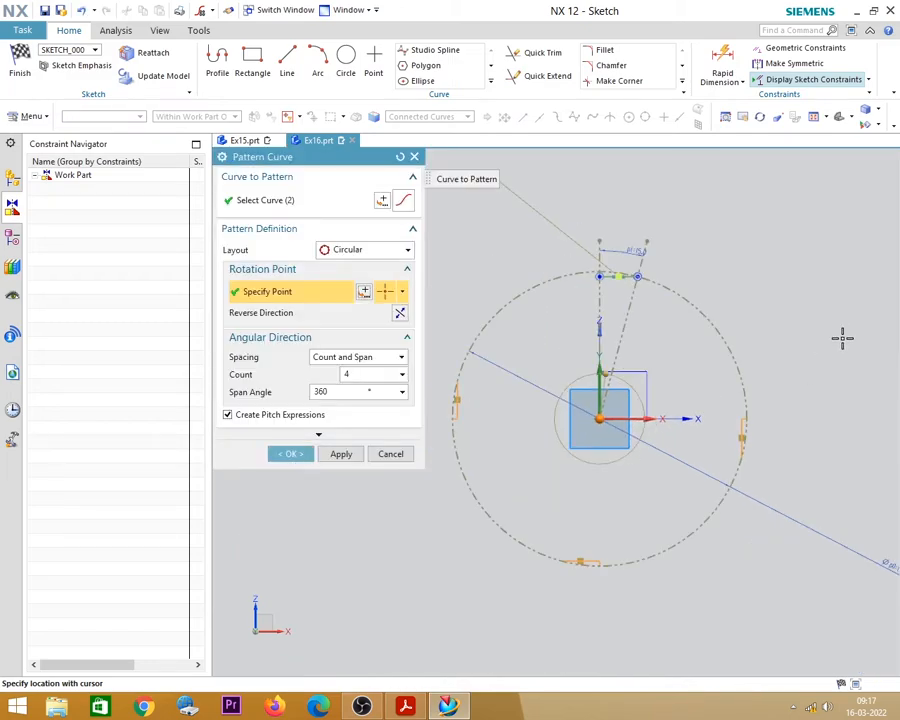
Set the circular pattern count to 24 over a 360-degree span and create the ratchet teeth.
double_click(360, 375)
type("24")
key("Return")
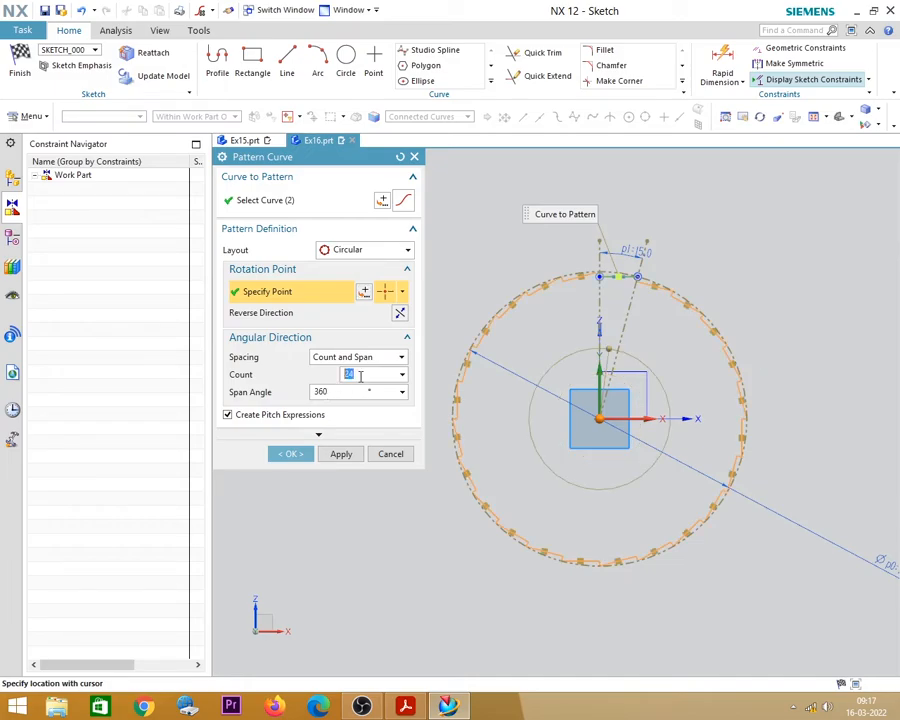
left_click(290, 454)
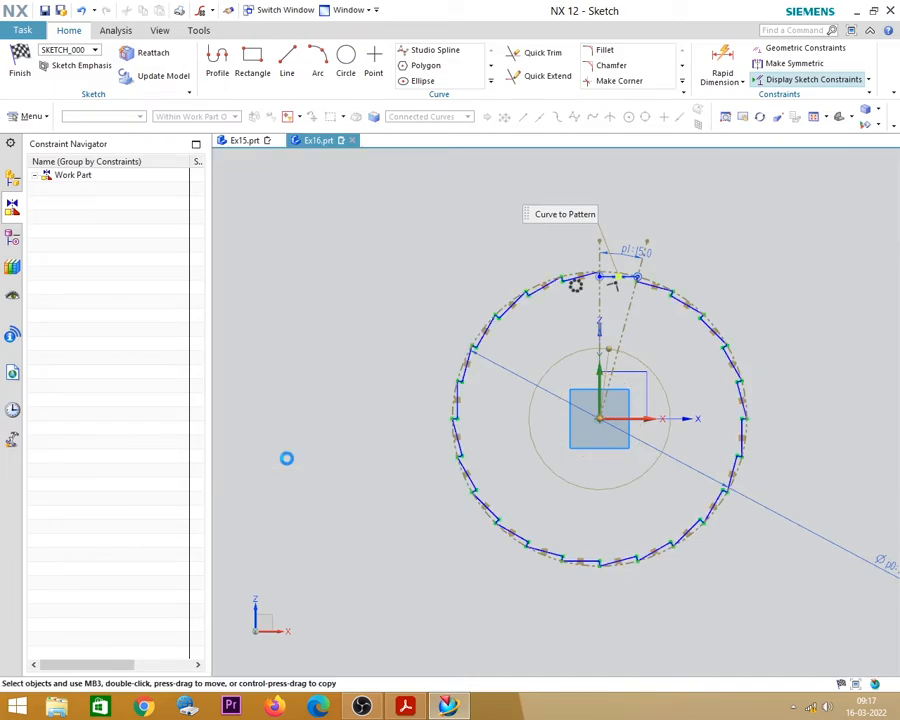
Review the patterned teeth and switch to the PDF in Adobe Acrobat Reader to check the remaining Ratchet Wheel dimensions.
scroll(740, 396, "up", 2)
scroll(763, 317, "up", 1)
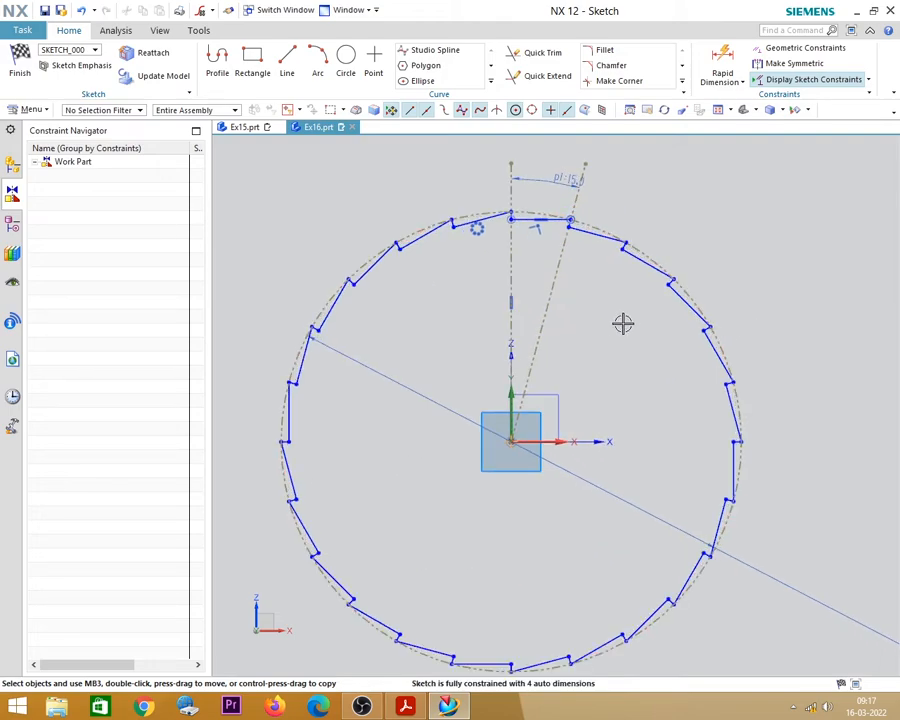
scroll(597, 308, "down", 1)
key("alt+Tab")
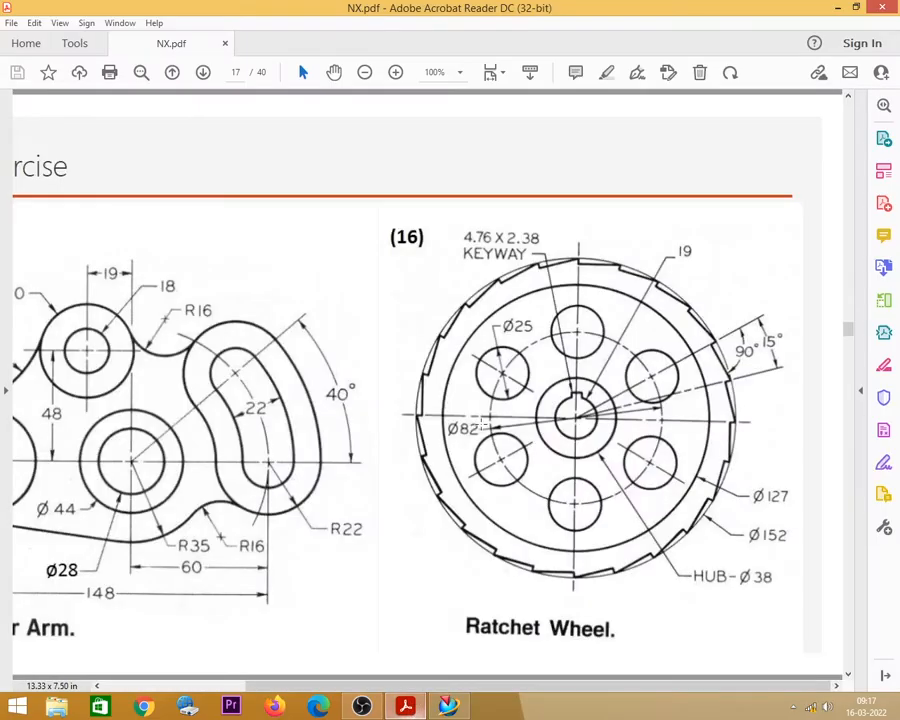